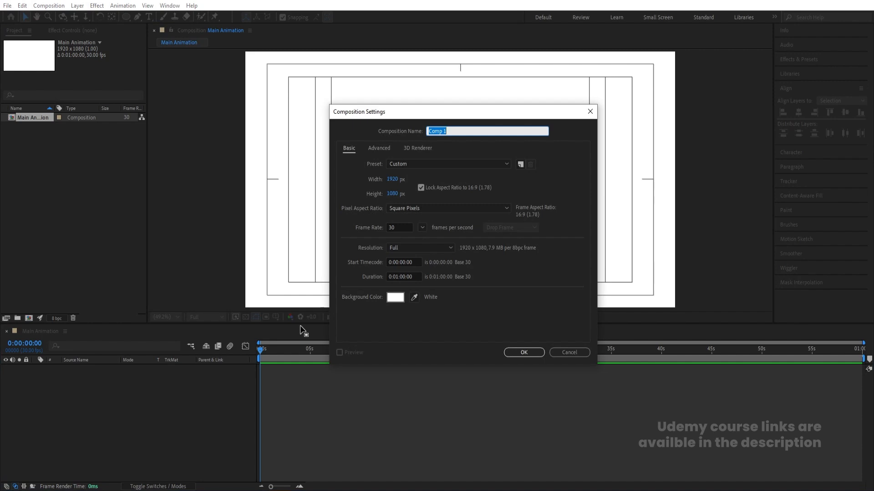
Create a composition named Side with the aspect ratio unlocked, 300 px wide and 300 px high
text(Sl)
key(BackSpace)
key(BackSpace)
key(BackSpace)
click(421, 187)
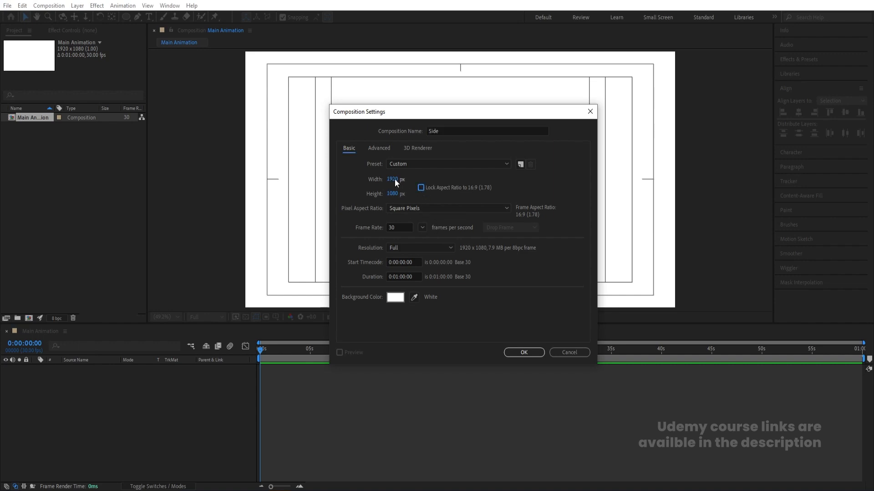
text(300)
click(392, 194)
text(300)
key(Return)
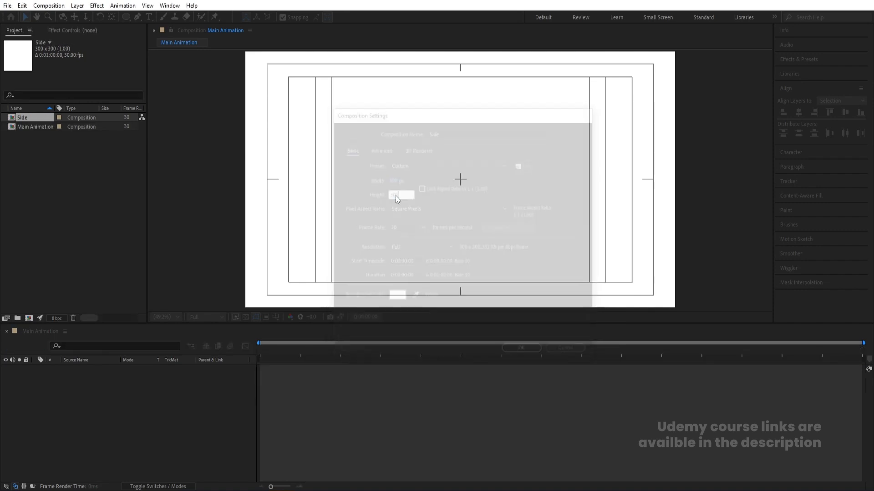
Add a white 300 x 300 px solid as the background and lock its layer
key(ctrl+y)
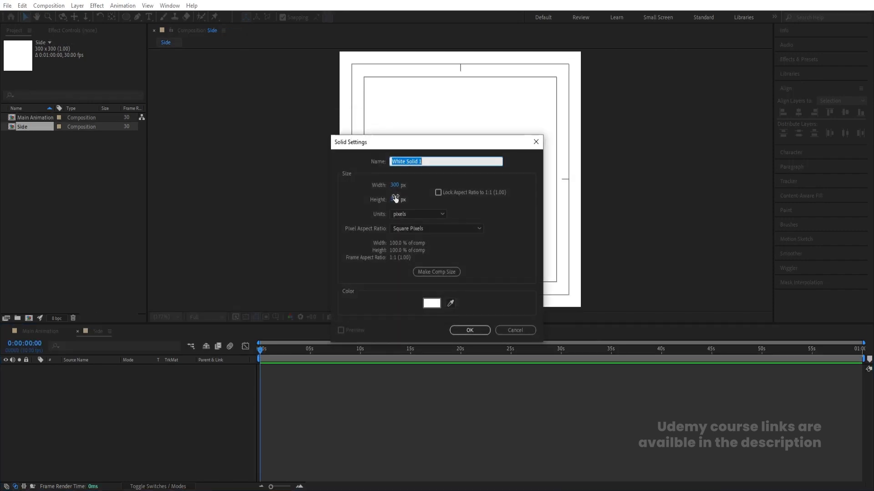
key(Return)
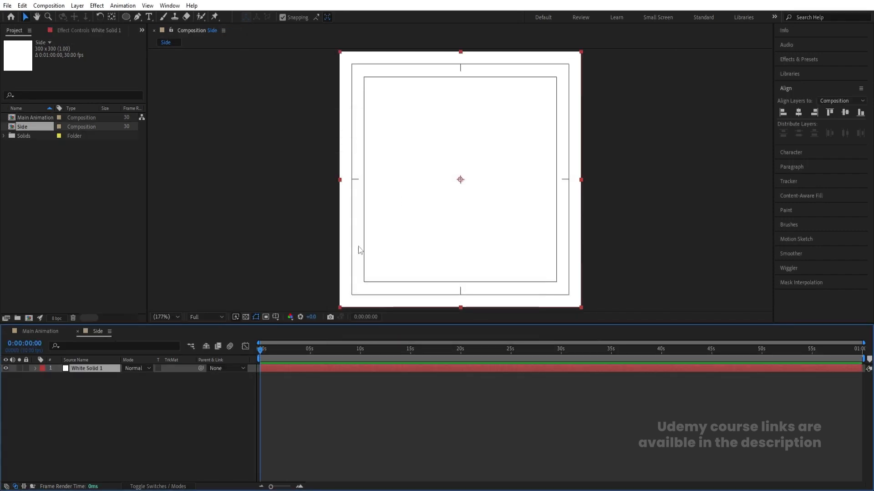
click(26, 368)
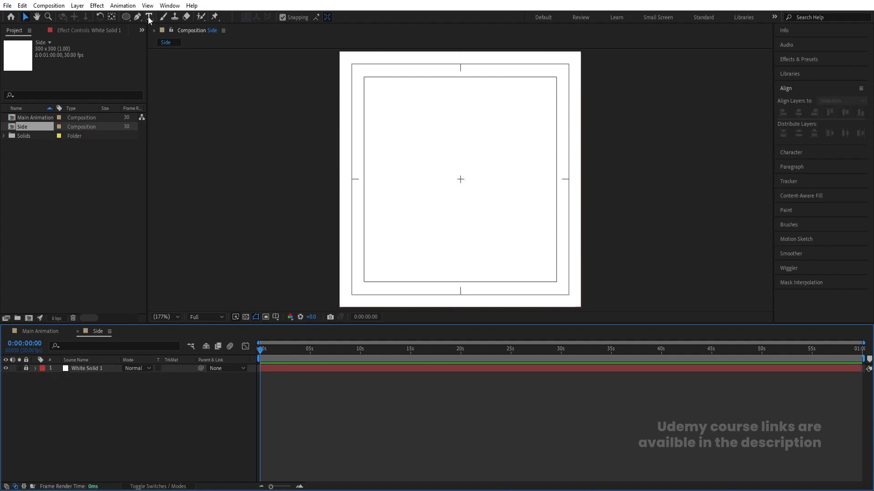
Set up the Rectangle tool with the fill set to None and a black (000000) stroke
click(126, 17)
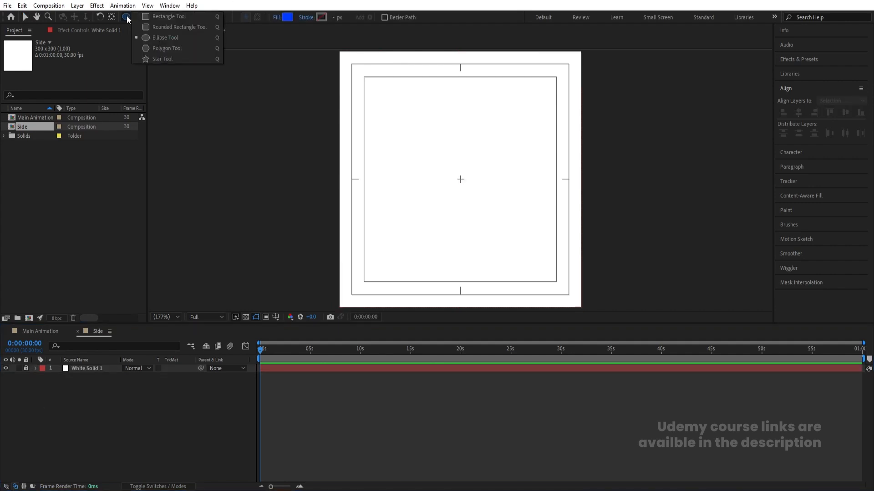
click(152, 19)
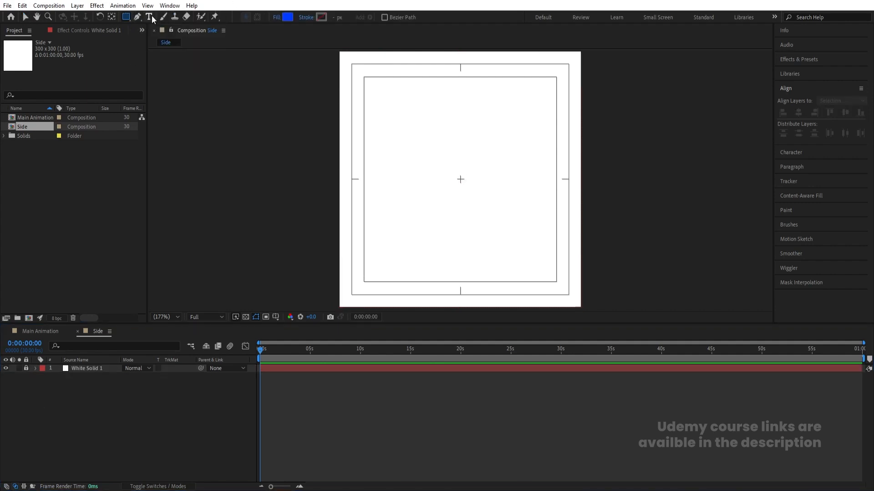
click(277, 18)
click(391, 218)
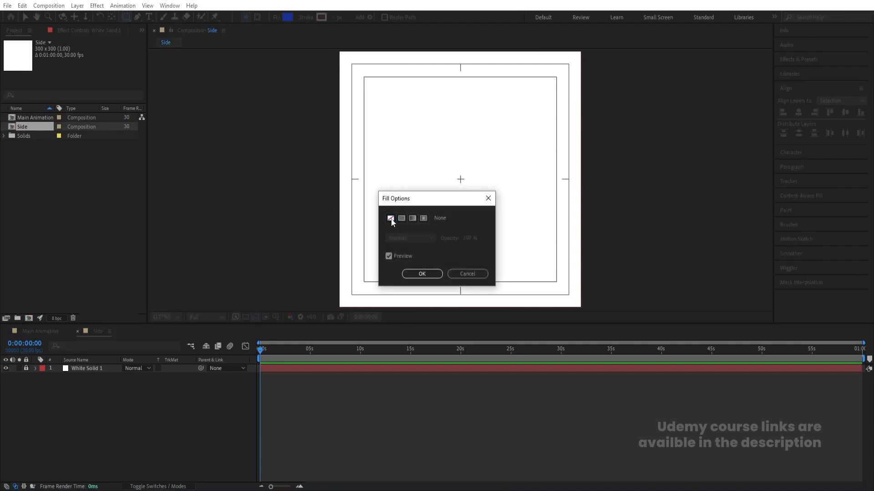
click(422, 273)
click(321, 17)
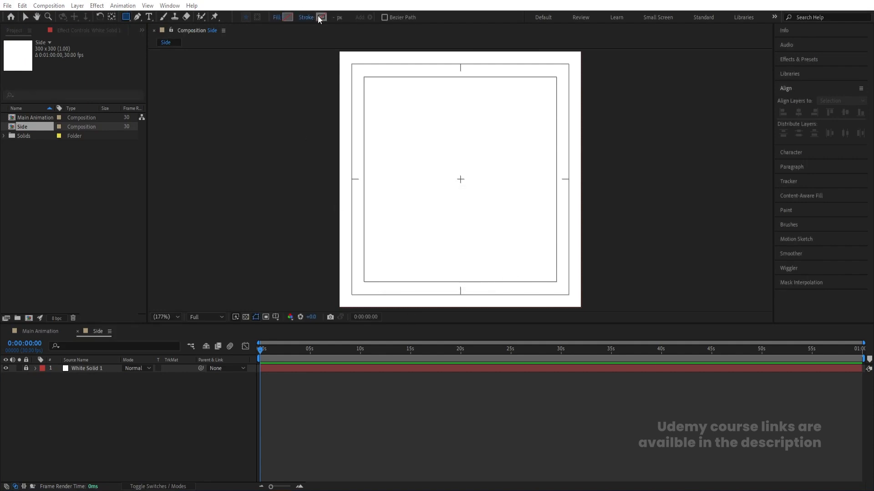
drag(600, 242, 528, 316)
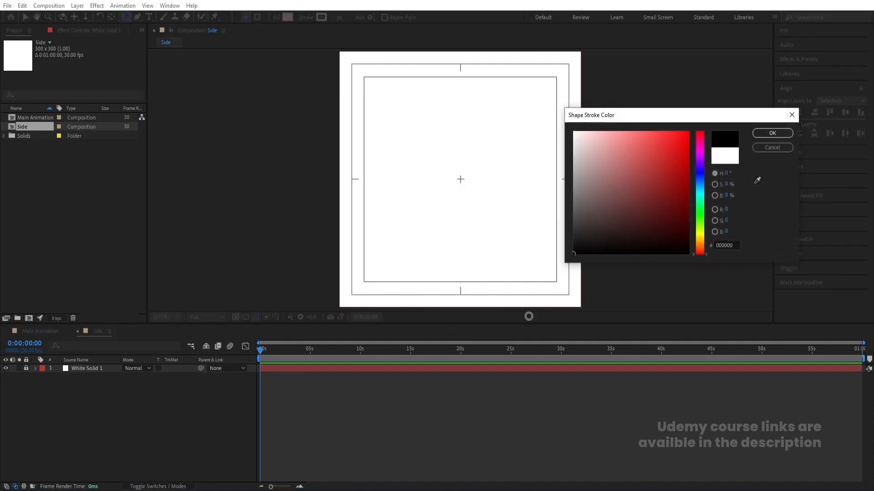
click(755, 133)
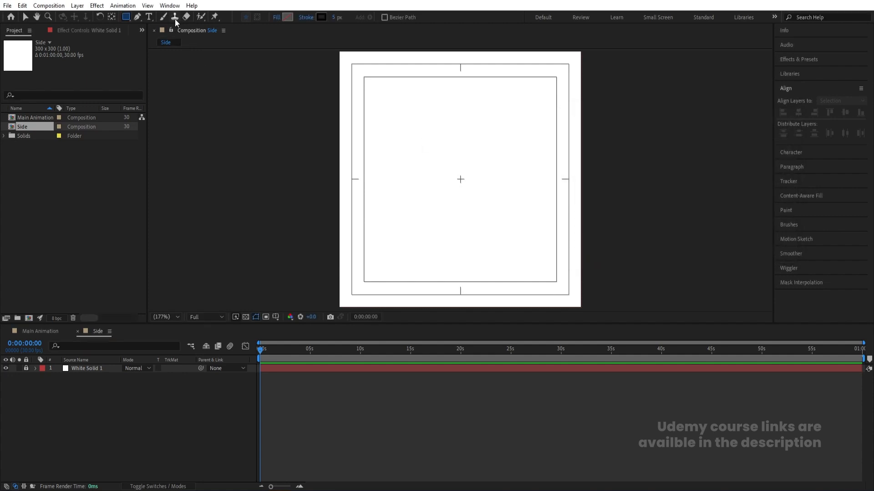
Add a rectangle shape layer covering the whole composition and set its stroke width to 15 px
double_click(126, 19)
key(v)
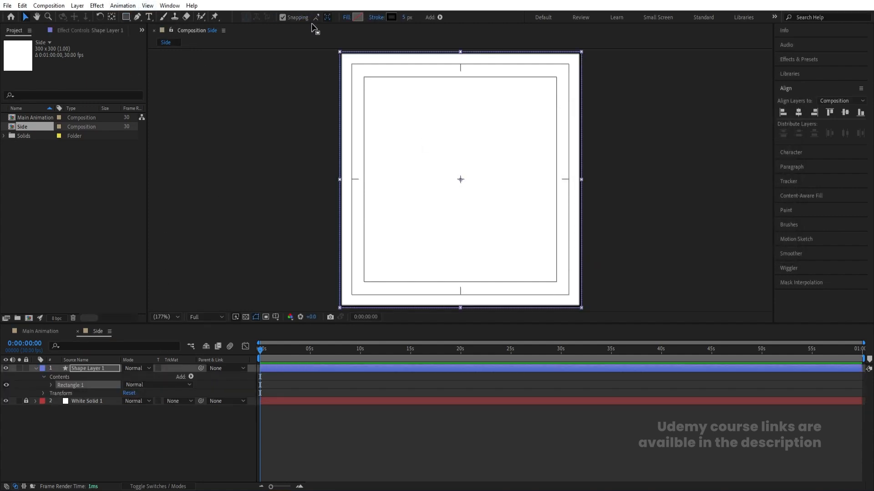
click(406, 16)
text(15)
key(Return)
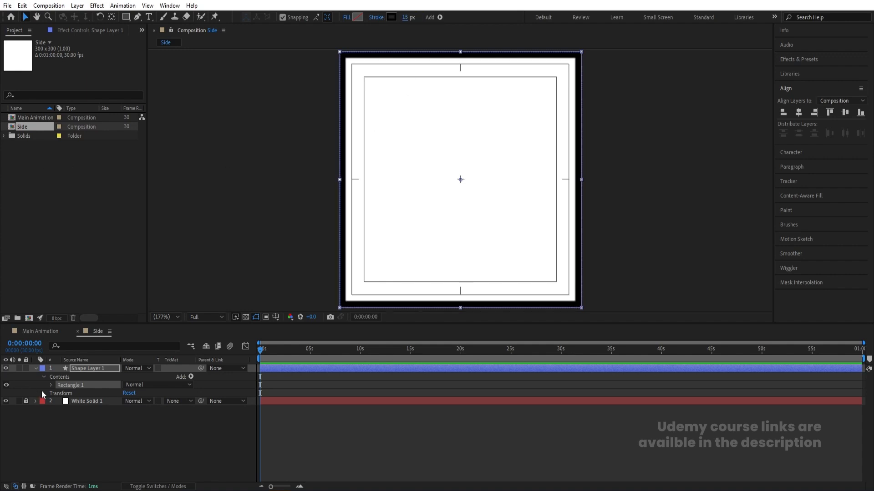
Duplicate the rectangle layer, scale the copy to 81% and give it a 5 px stroke as an inner frame
click(80, 369)
key(ctrl+d)
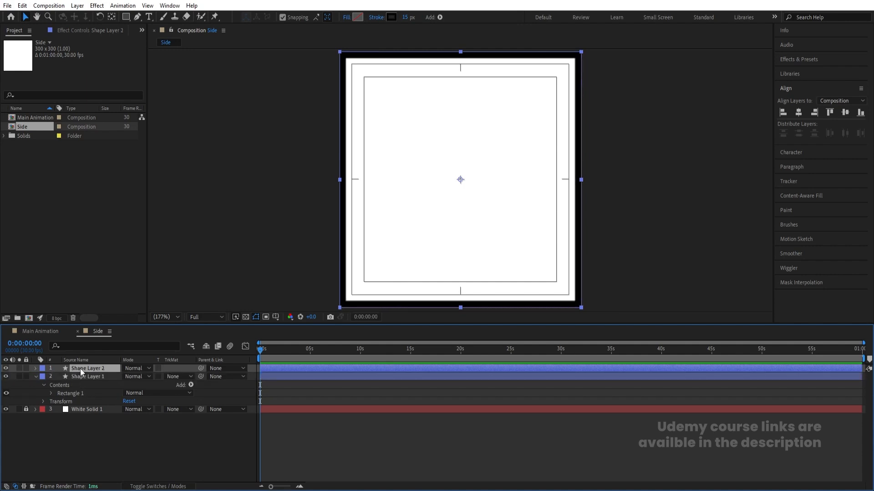
key(s)
drag(135, 377, 126, 375)
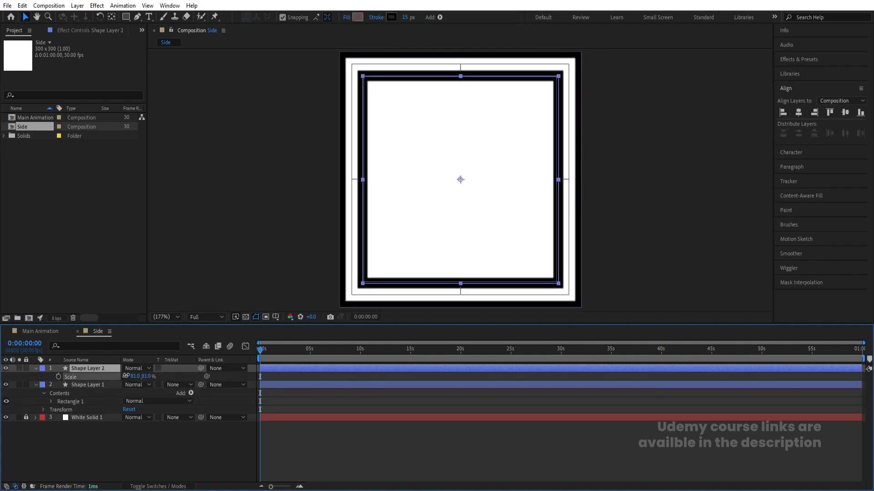
click(405, 17)
text(5)
key(Return)
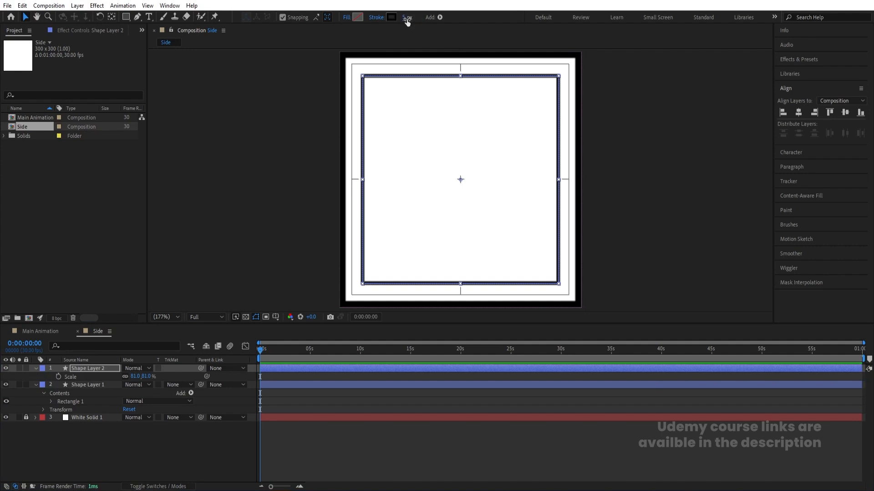
click(282, 378)
key(u)
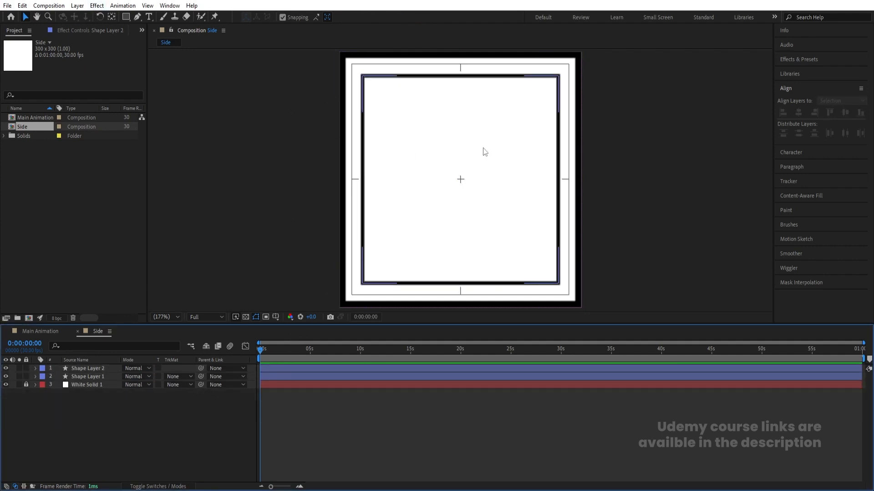
Add the text "A" inside the inner frame in black Poppins ExtraBold
click(148, 17)
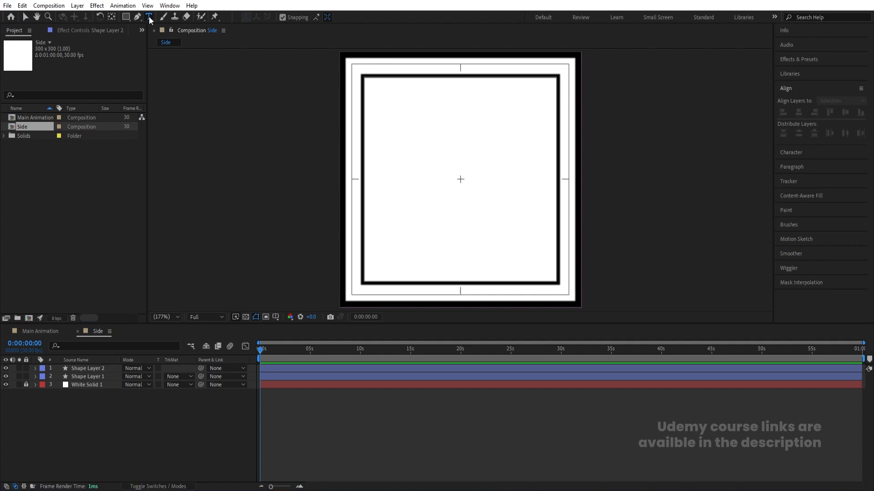
click(445, 208)
text(A)
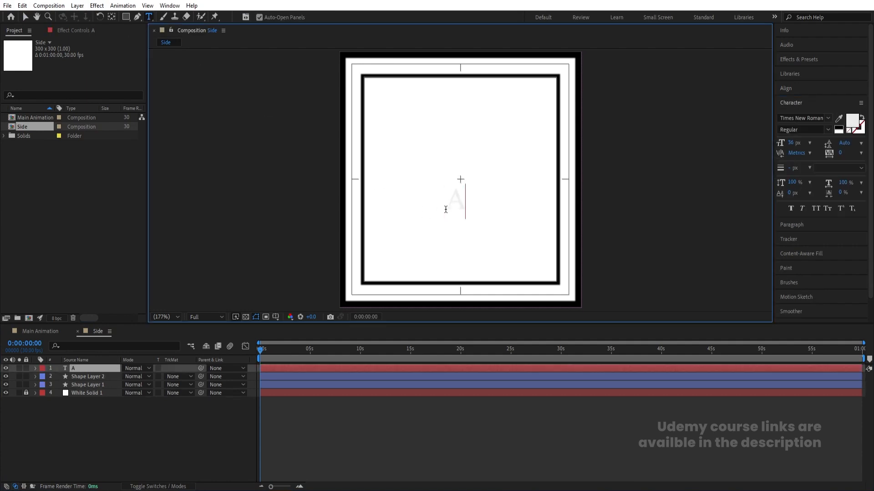
key(ctrl+a)
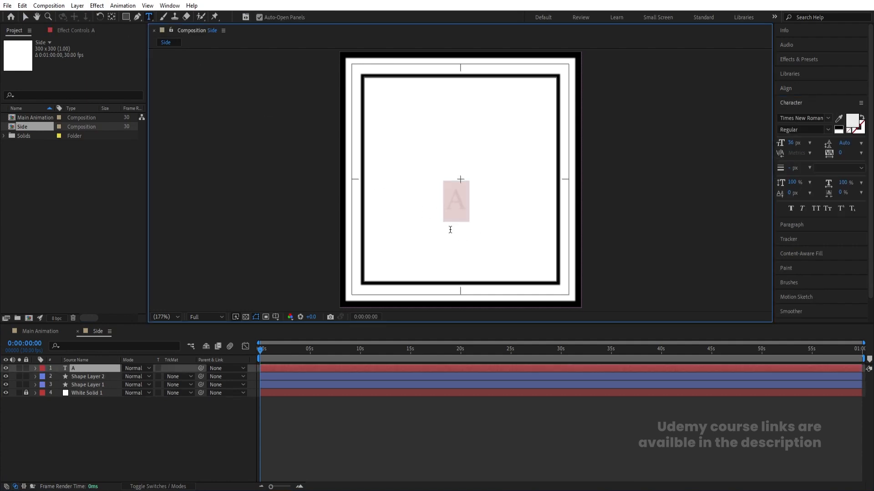
click(810, 118)
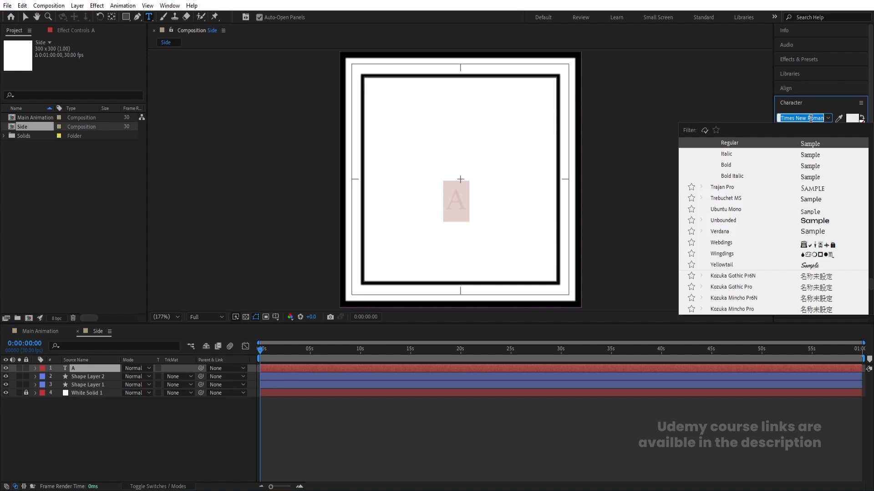
text(pop)
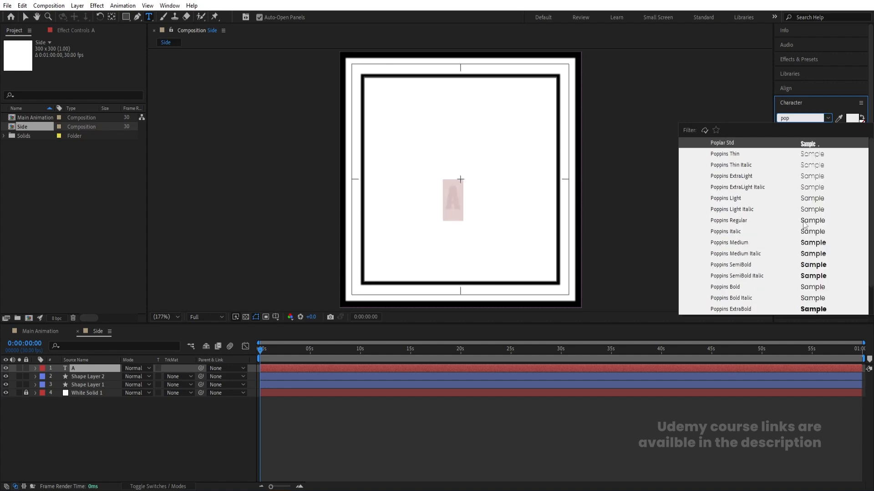
click(812, 311)
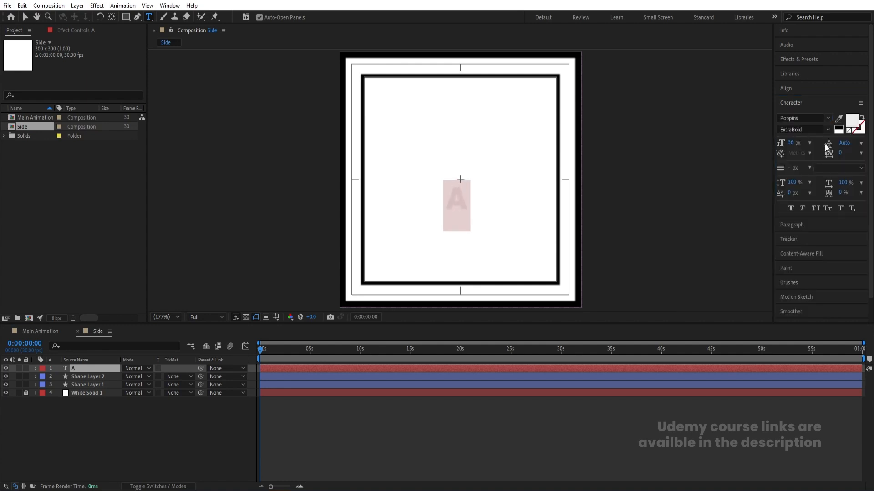
click(839, 129)
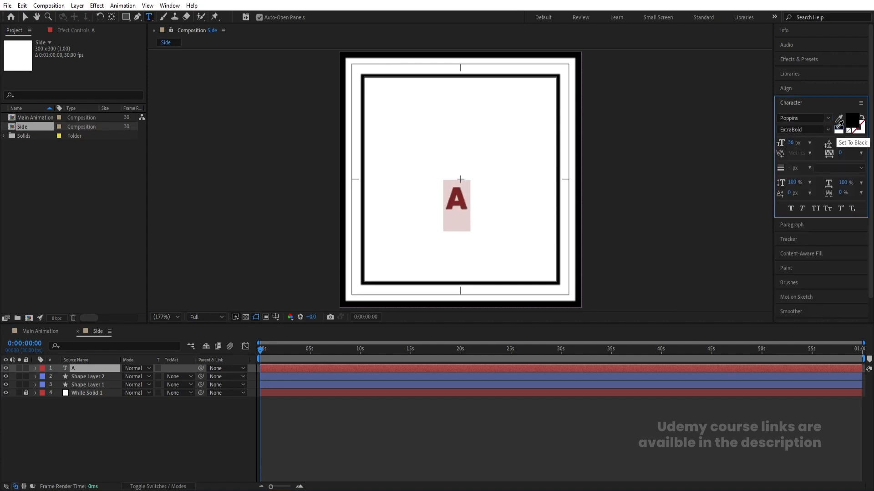
click(121, 431)
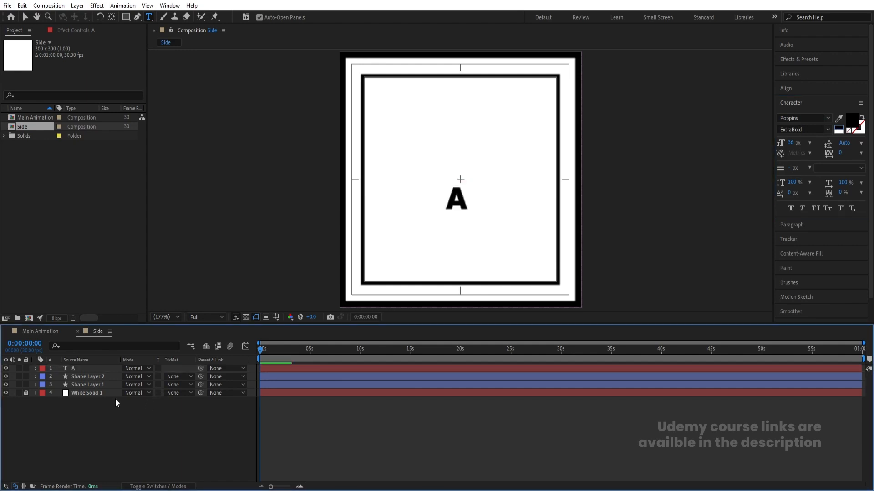
Center the anchor point of the letter A layer and align it horizontally and vertically to the composition's center
click(94, 369)
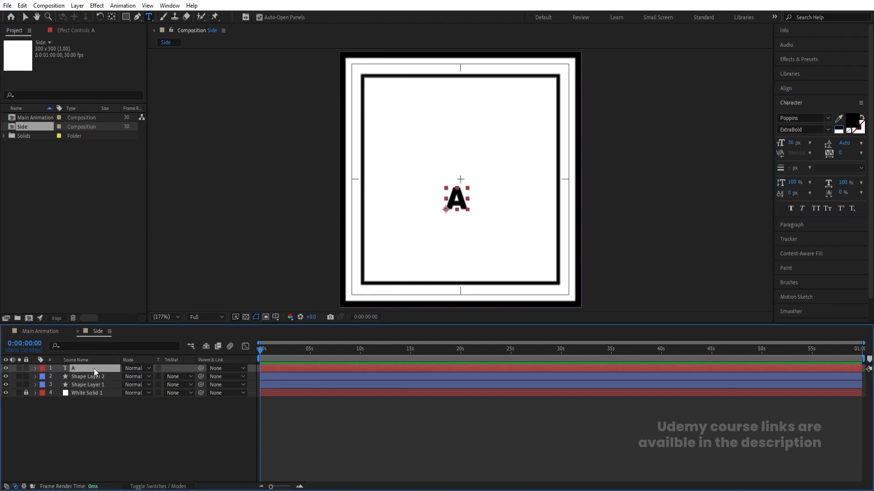
key(ctrl+alt+Home)
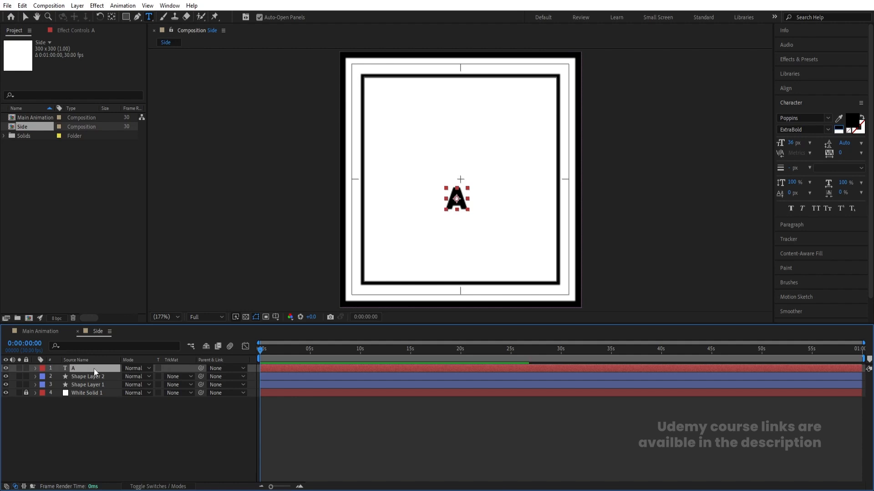
click(785, 89)
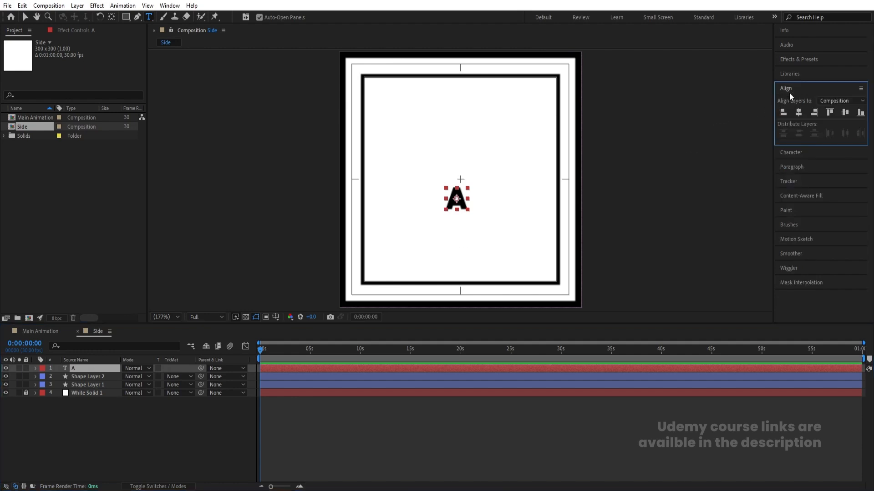
click(797, 114)
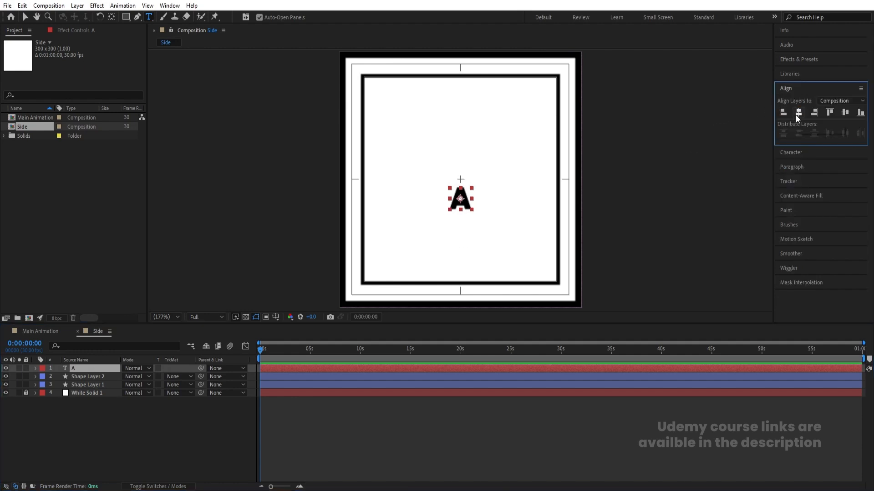
click(844, 113)
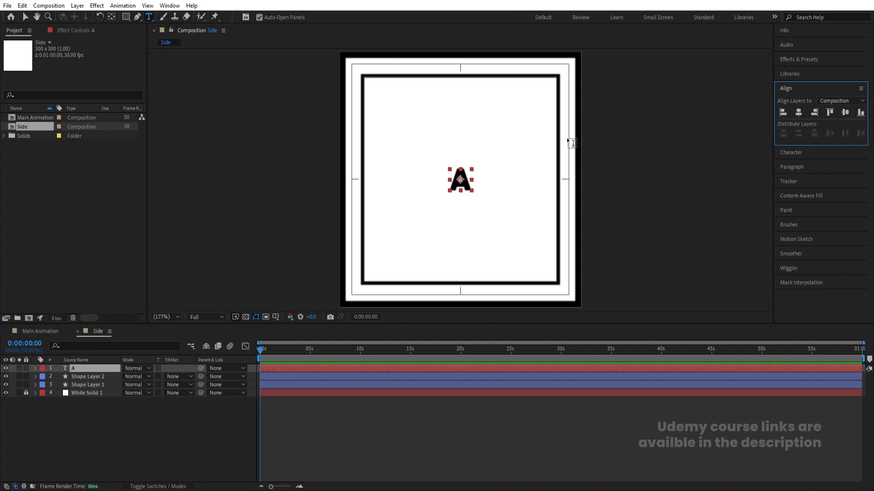
Set the letter A to centered paragraph alignment, with its anchor point centered, and realign it to the composition's horizontal center
click(787, 167)
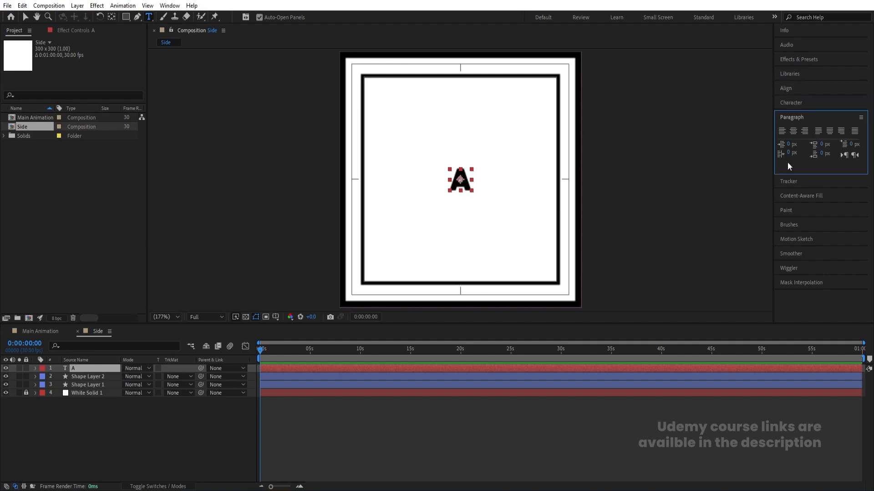
click(794, 132)
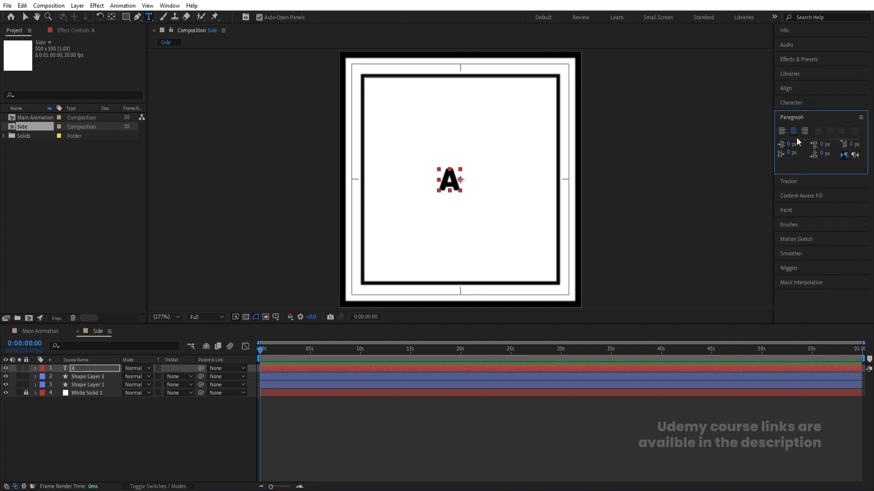
click(798, 88)
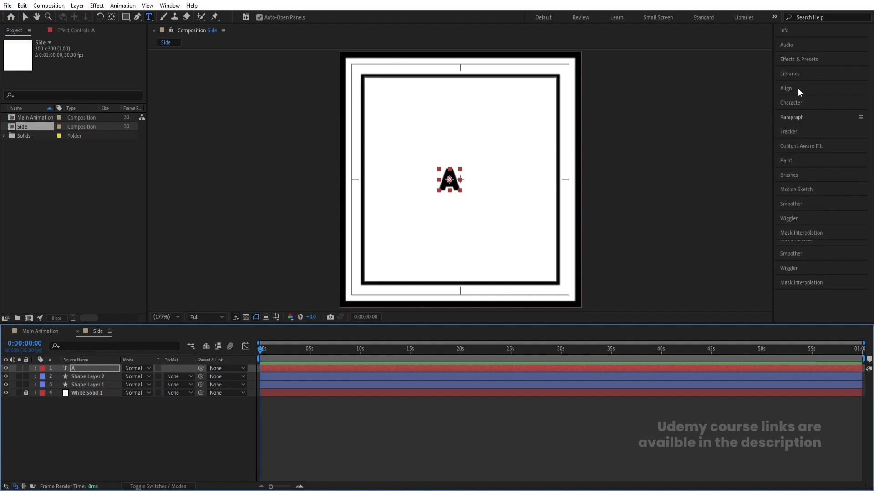
click(799, 113)
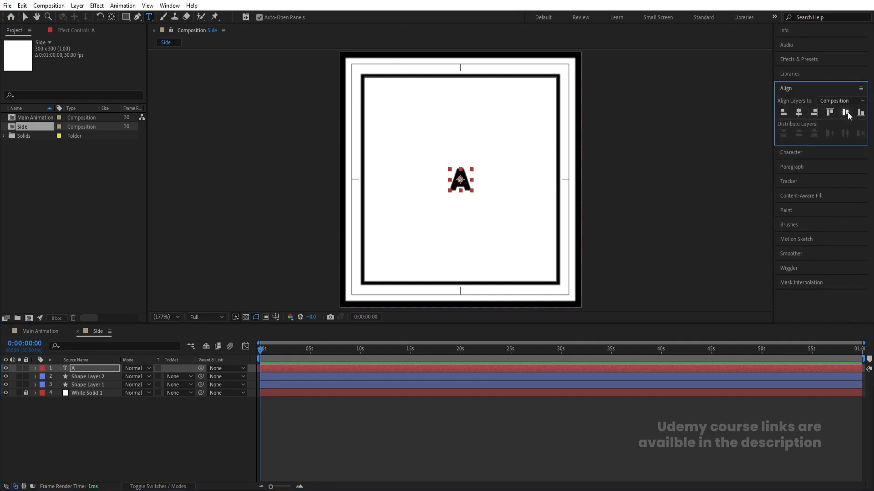
Set the letter A's font size to about 207 px, center its anchor point and realign it vertically to the composition's center
click(790, 152)
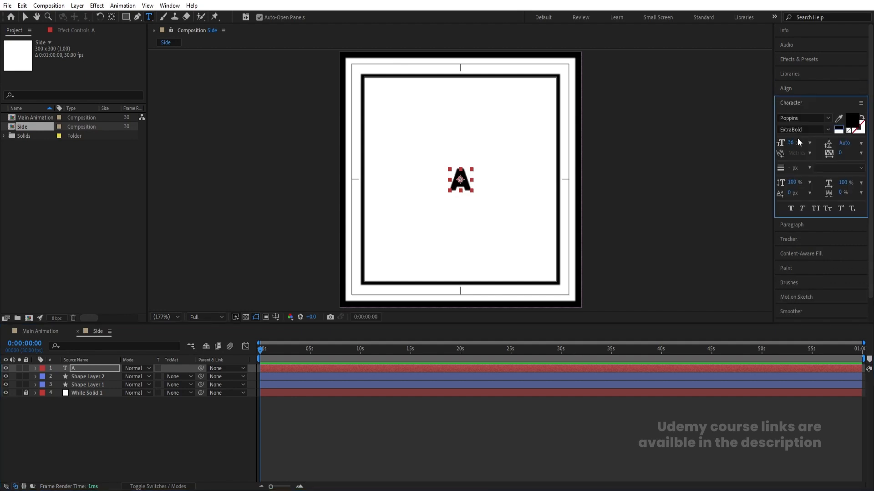
drag(789, 144, 848, 128)
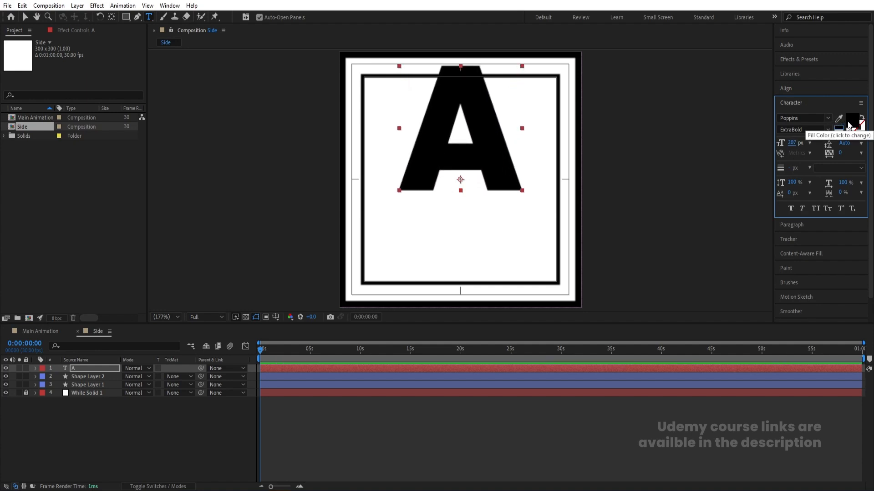
key(ctrl+alt+Home)
click(808, 90)
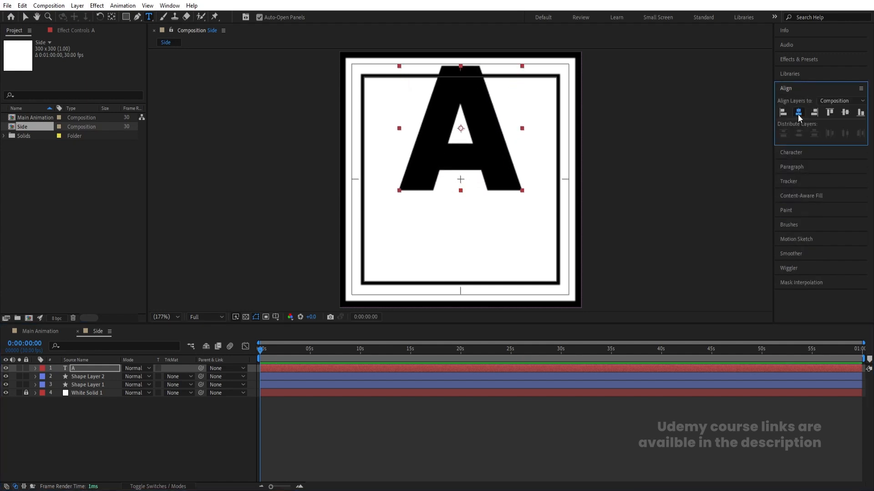
click(844, 112)
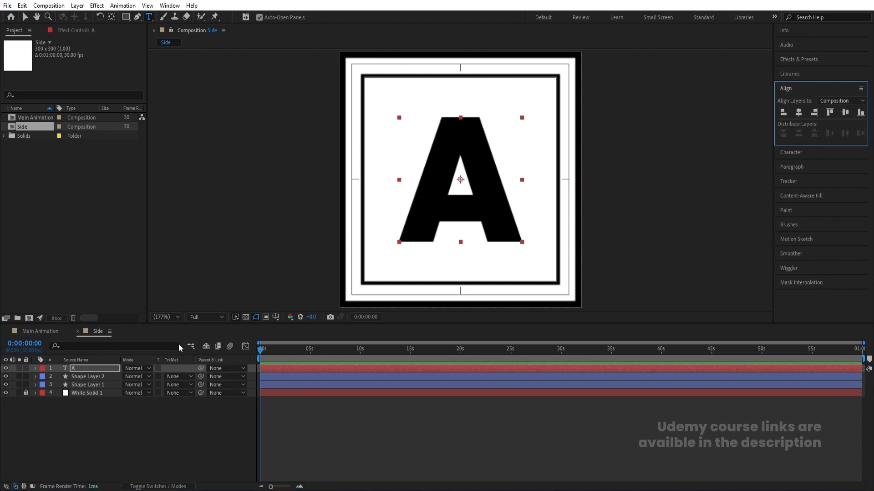
key(s)
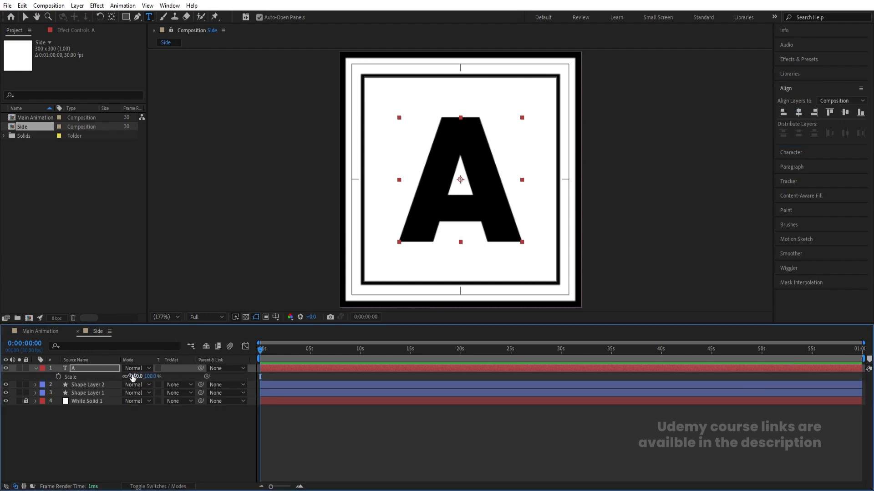
drag(134, 377, 147, 377)
key(ctrl+z)
click(84, 431)
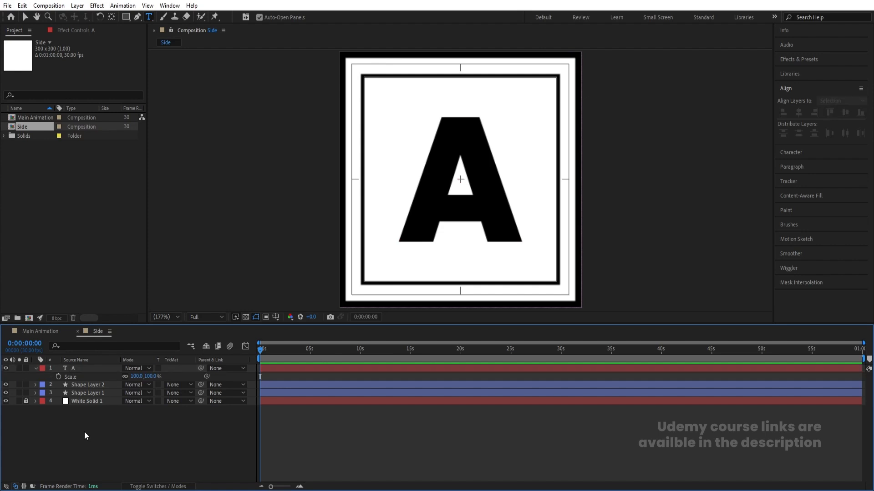
Add the Side composition as a layer at the center of the Main Animation composition
key(v)
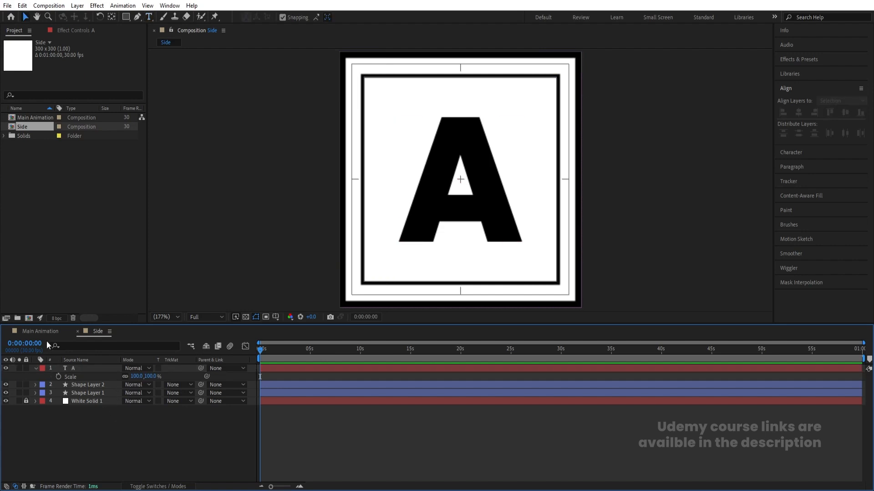
click(47, 331)
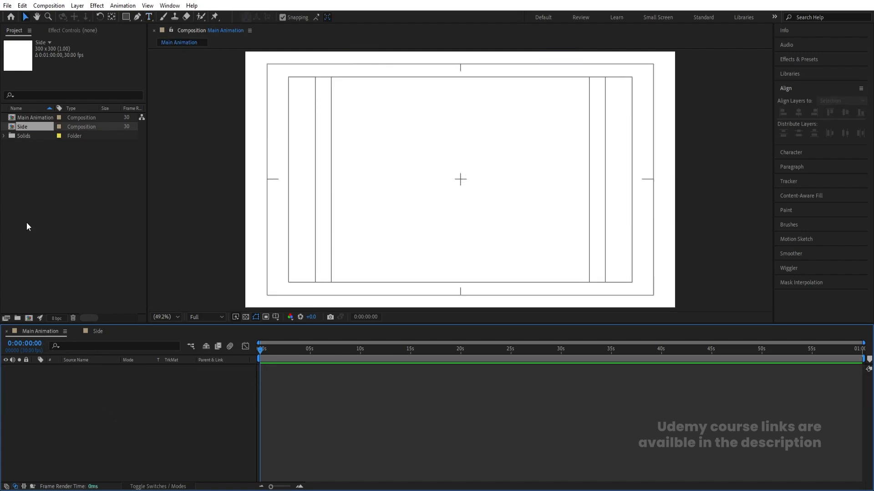
drag(31, 149, 127, 390)
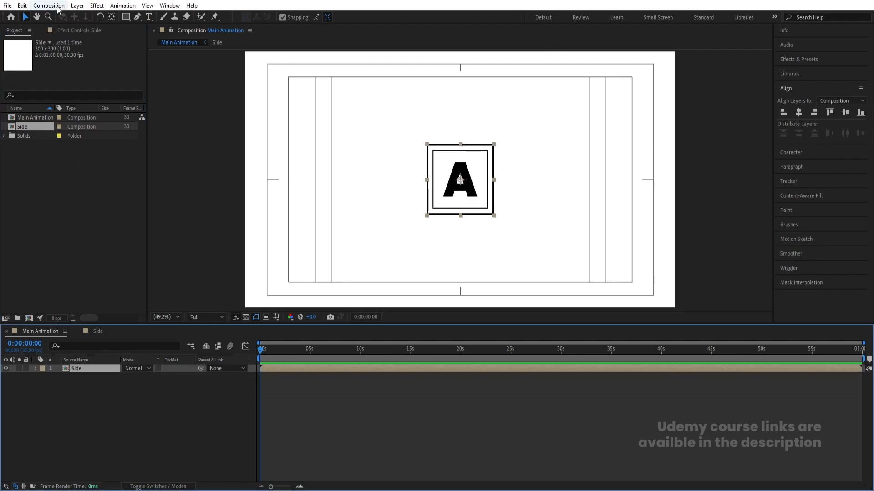
Duplicate the Side layer three times with snapping on, placing one copy left and two copies right of the central square, edge to edge
key(ctrl+d)
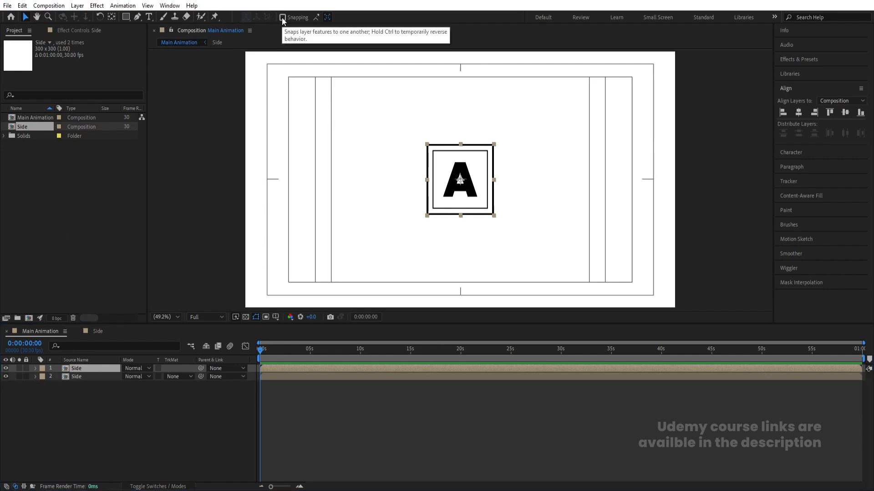
drag(489, 184, 428, 182)
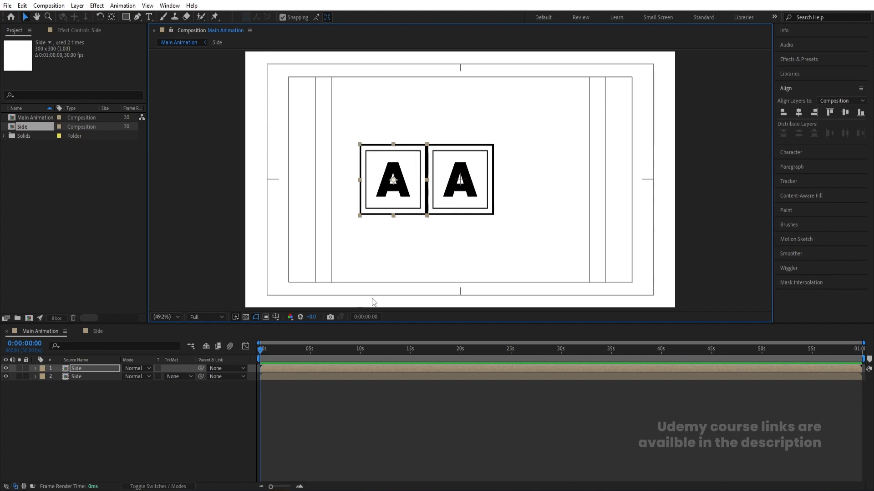
click(443, 194)
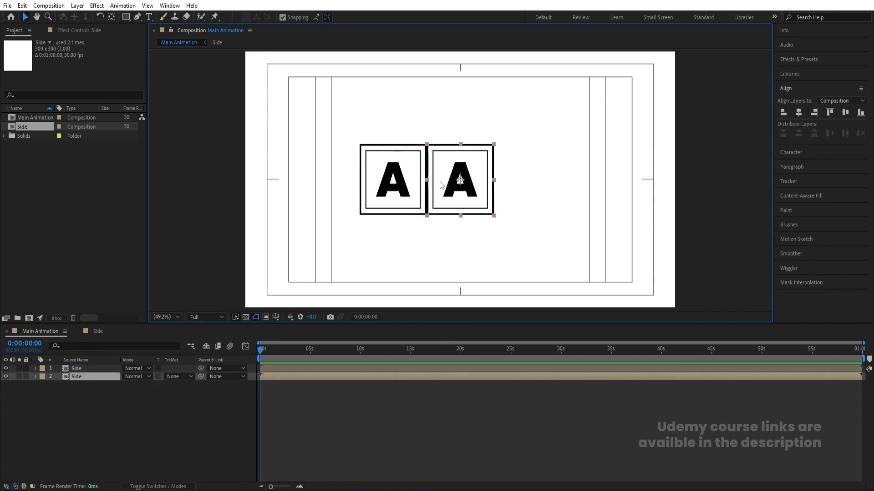
key(ctrl+d)
drag(456, 182, 568, 175)
key(ctrl+d)
Duplicate the central square twice, snapping one copy directly above it and the other directly below to complete a cross-shaped cube net
click(459, 199)
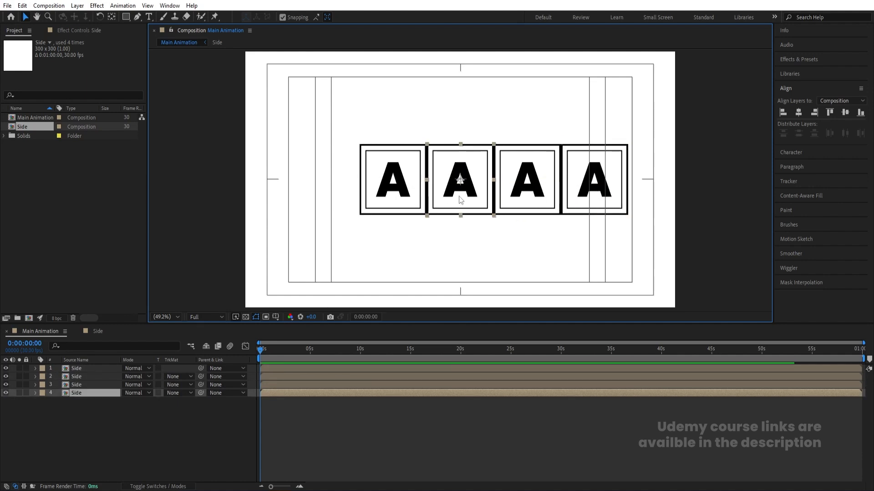
key(ctrl+d)
drag(459, 199, 460, 128)
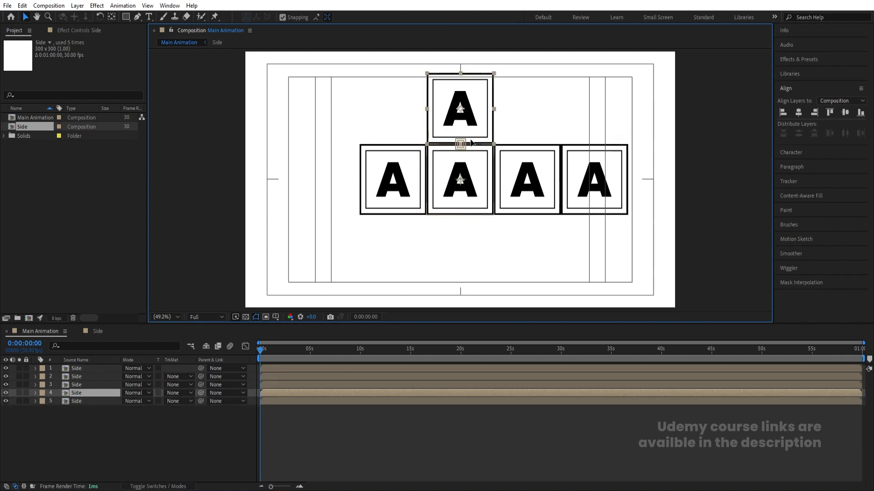
key(ctrl+d)
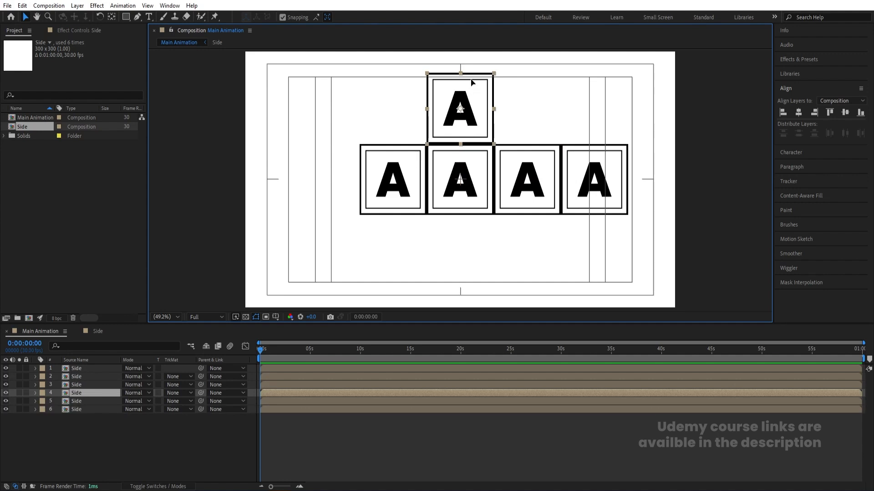
drag(470, 91, 471, 237)
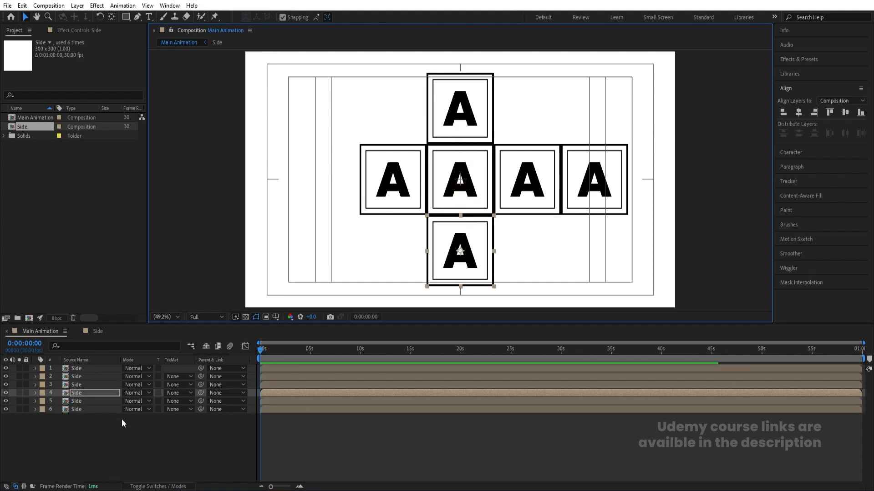
click(130, 449)
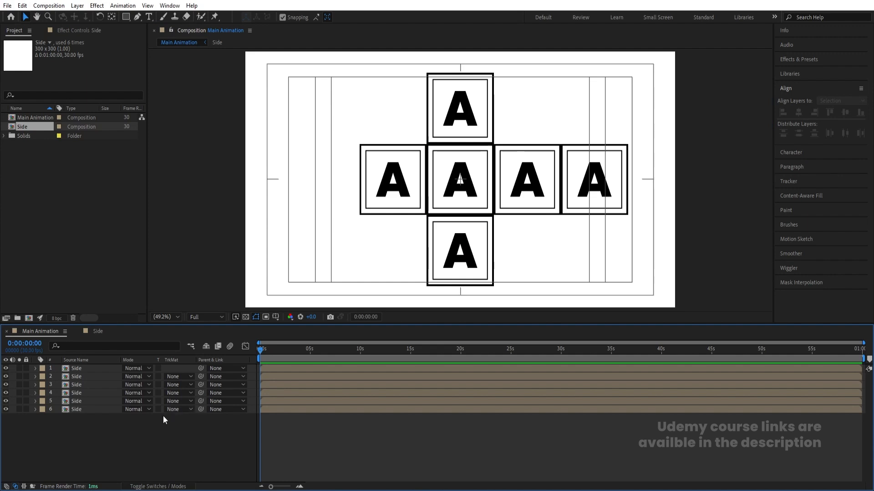
Move the anchor point of each of the five outer squares to the middle of the edge shared with its inward neighbor
click(400, 192)
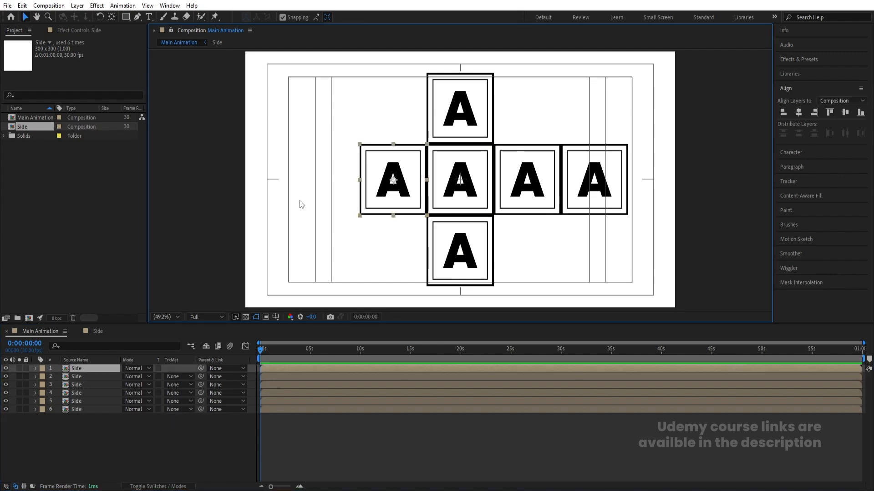
click(112, 16)
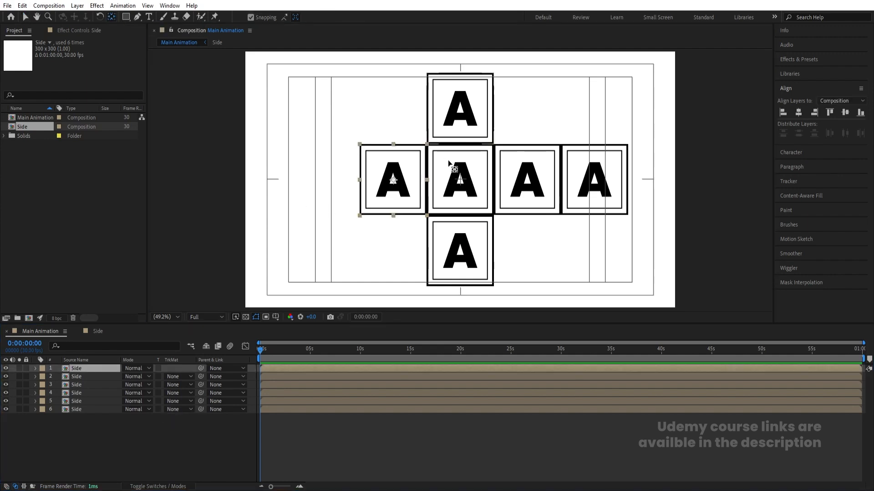
drag(393, 180, 426, 180)
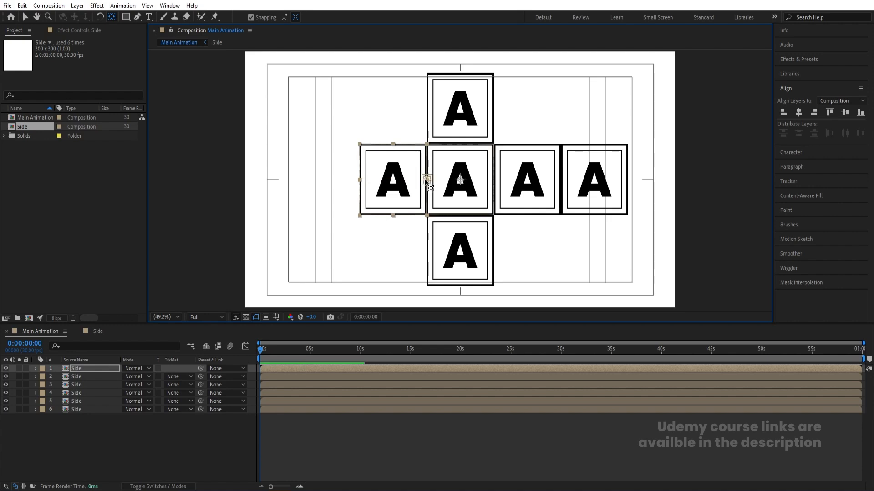
click(468, 119)
drag(460, 111, 461, 144)
click(529, 198)
drag(527, 179, 493, 180)
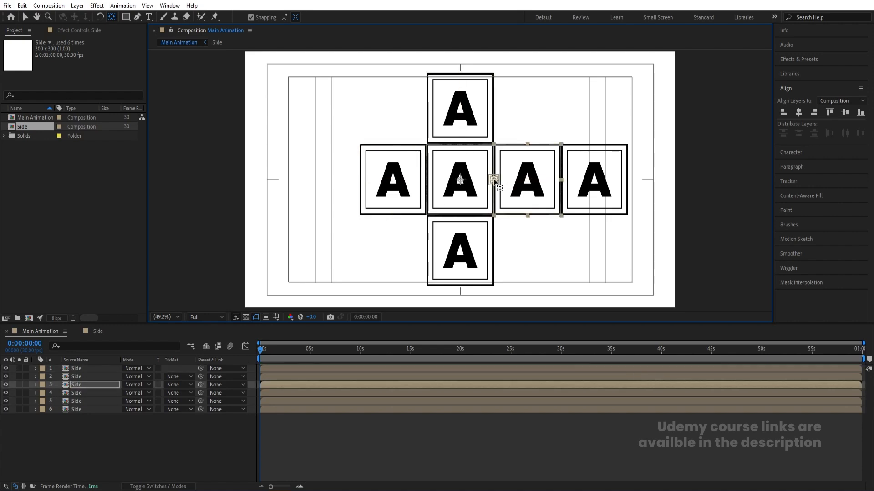
click(594, 180)
drag(595, 180, 561, 179)
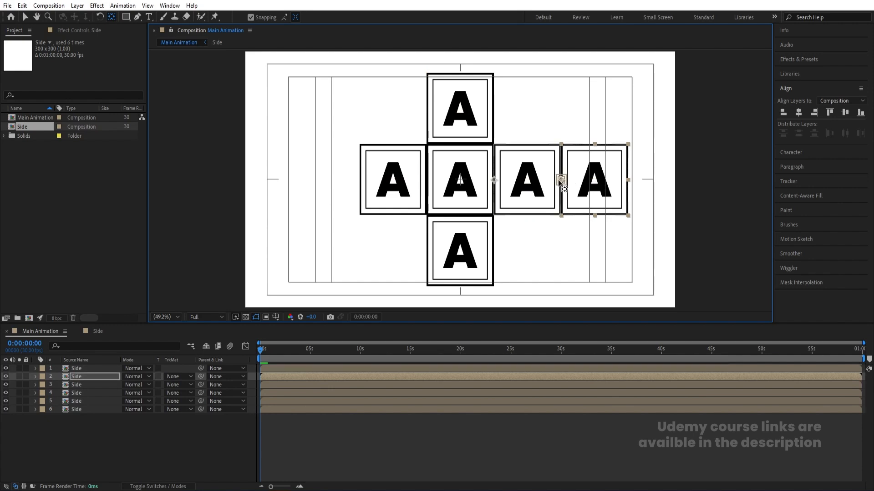
click(436, 258)
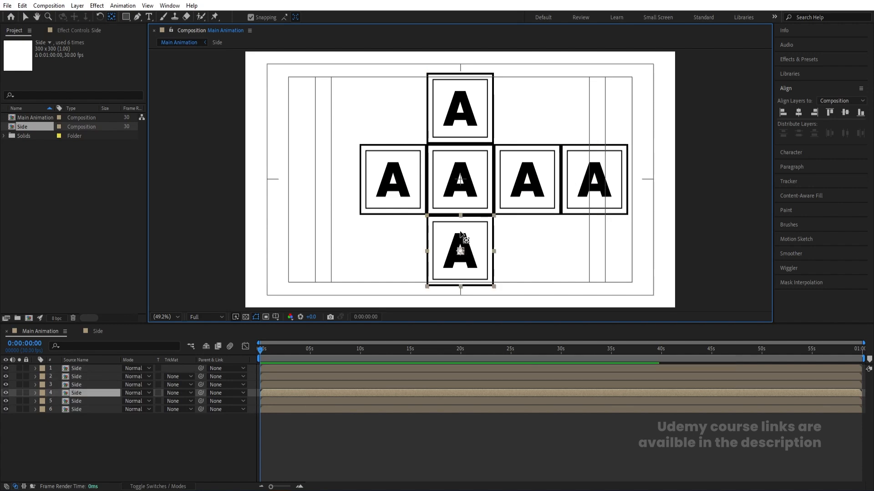
drag(460, 251, 460, 217)
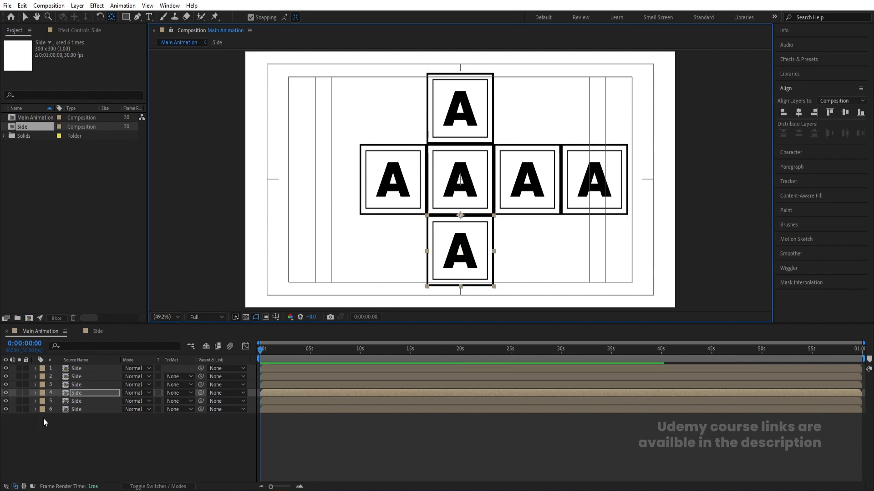
Turn all six Side layers into 3D layers
key(F4)
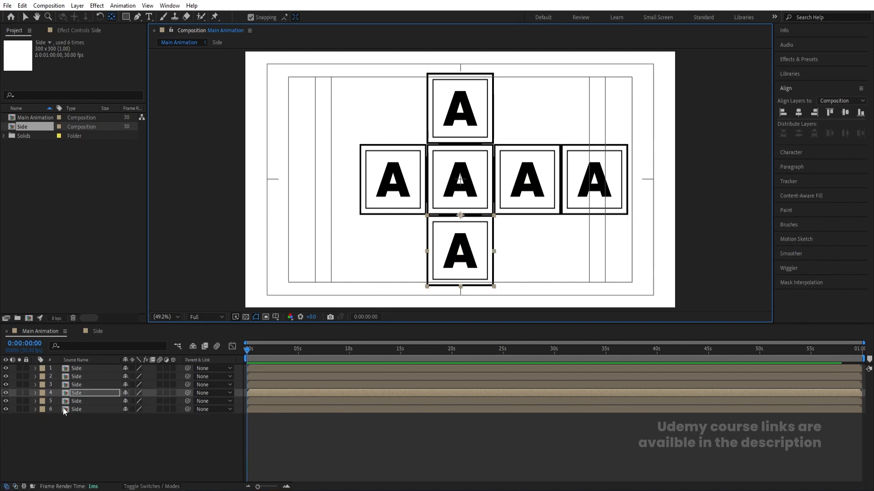
key(ctrl+a)
click(173, 368)
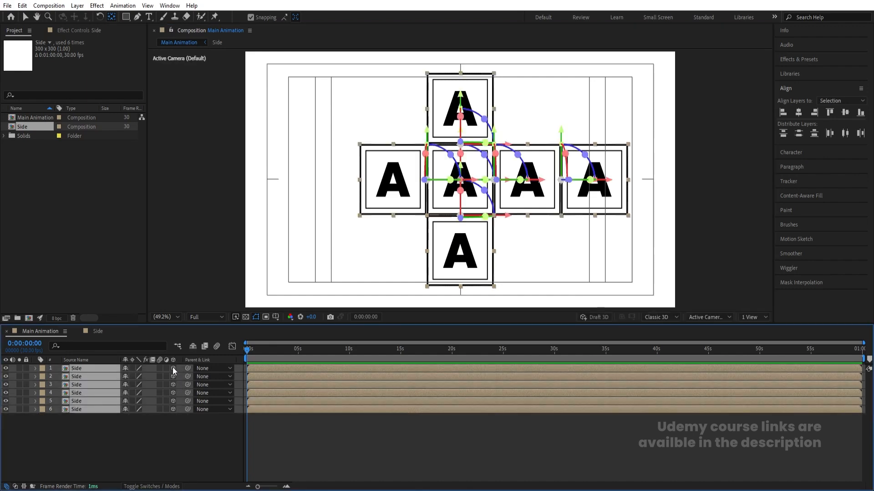
click(118, 434)
Parent the far-right square, layer 2, to its left neighbor, layer 3
click(587, 175)
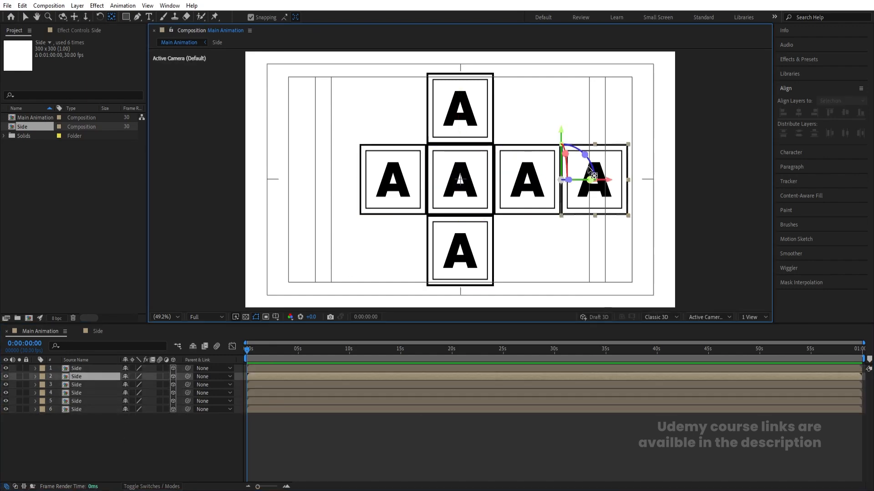
click(517, 186)
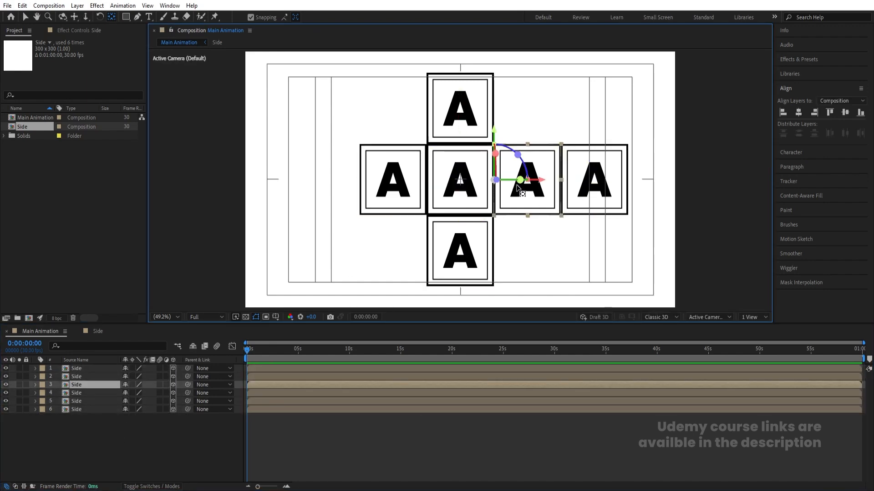
click(603, 195)
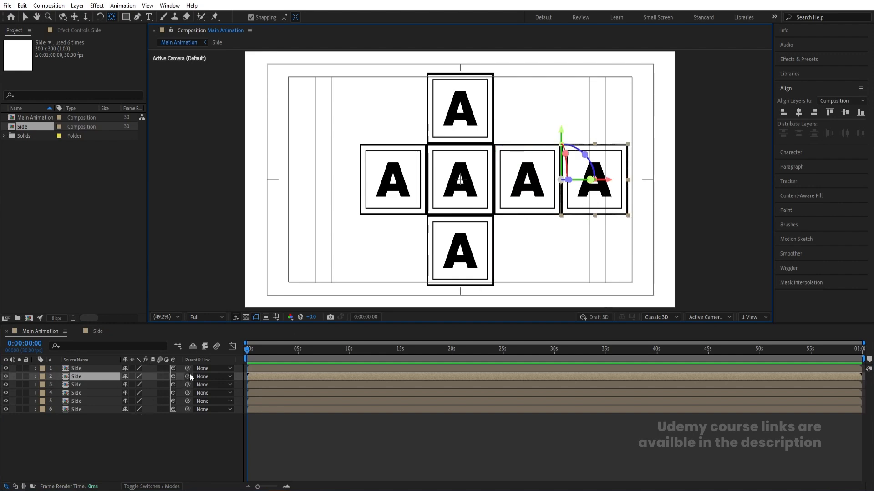
drag(187, 377, 111, 385)
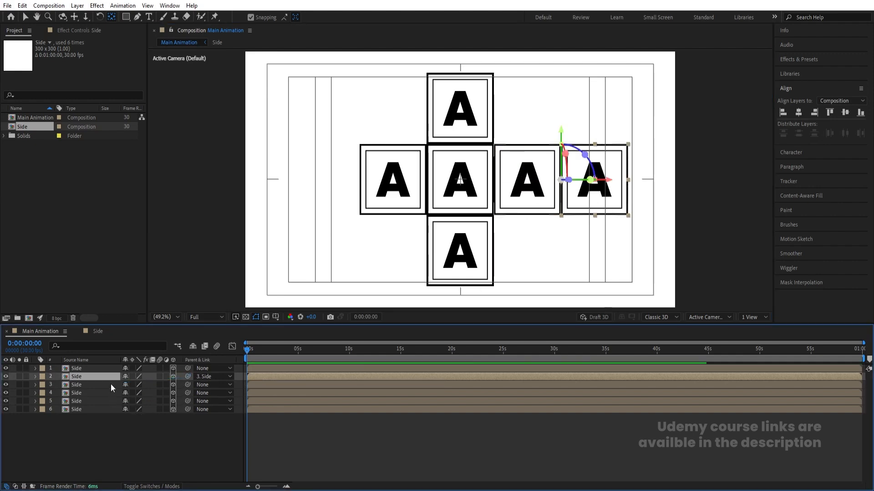
Fold the square right of center, layer 3, by setting its Y Rotation to -90°
click(111, 384)
key(r)
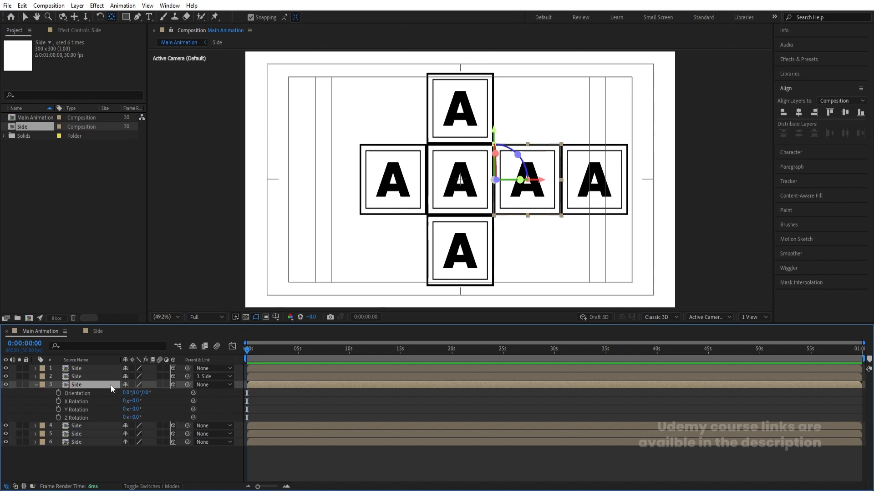
drag(135, 409, 119, 406)
click(135, 409)
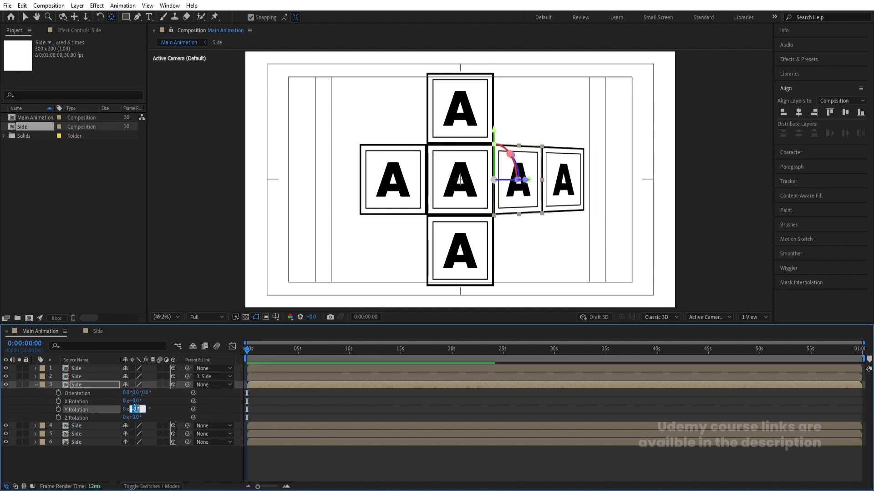
text(-90)
key(Return)
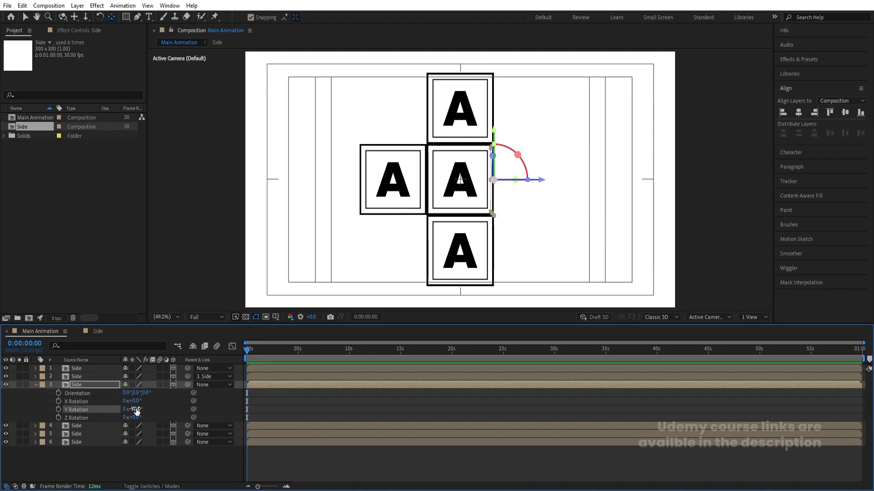
Fold the far-right square, layer 2, by setting its Y Rotation to -90°
click(78, 377)
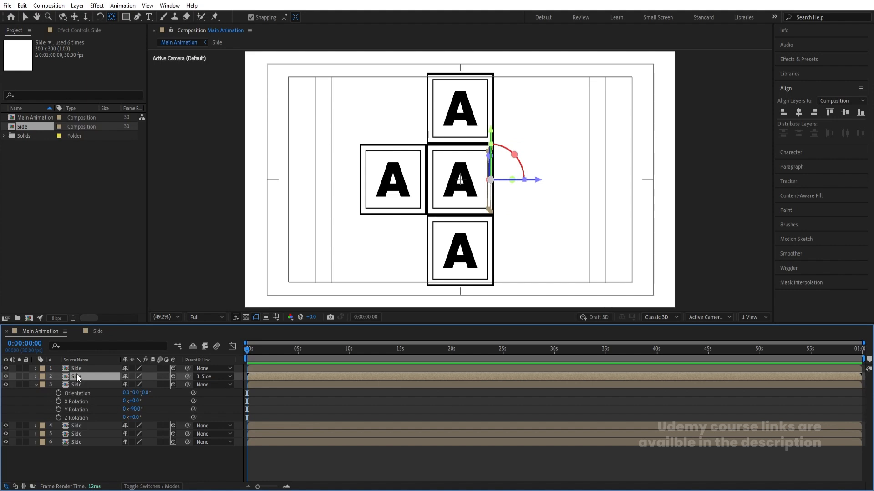
key(r)
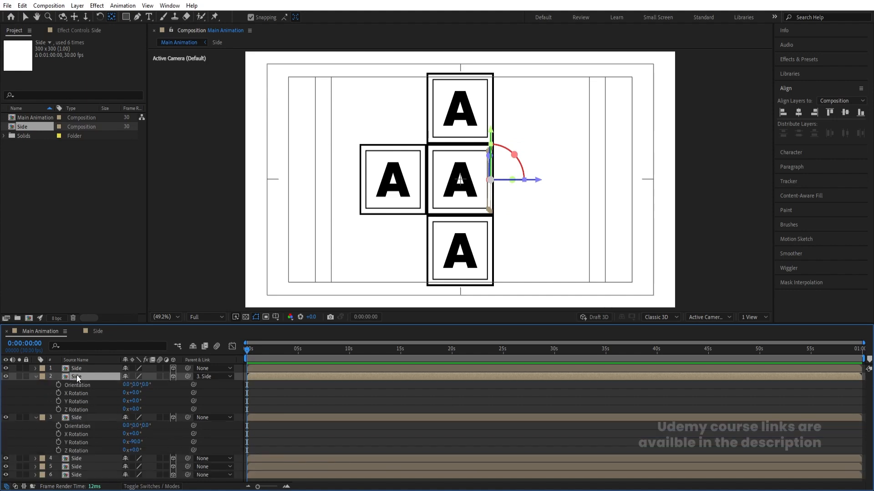
click(135, 402)
key(Return)
Fold the square left of center, layer 1, by setting its Y Rotation to 90°
click(396, 185)
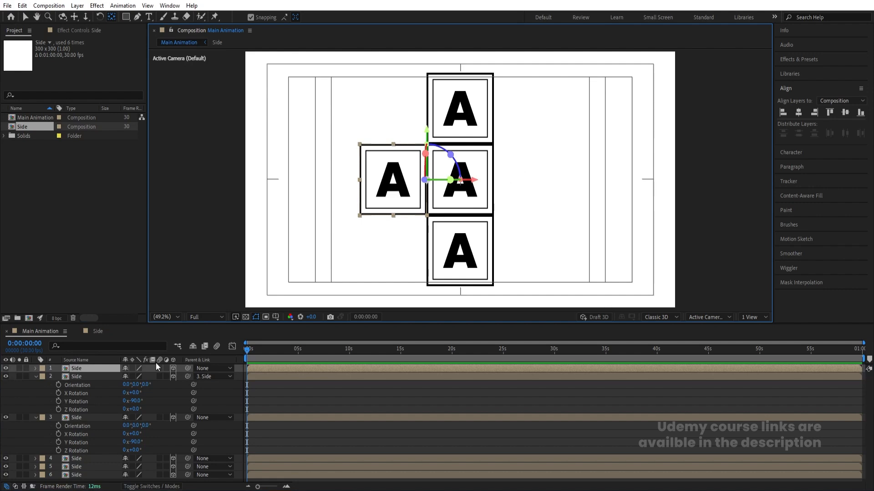
key(r)
drag(134, 393, 151, 395)
click(136, 393)
text(90)
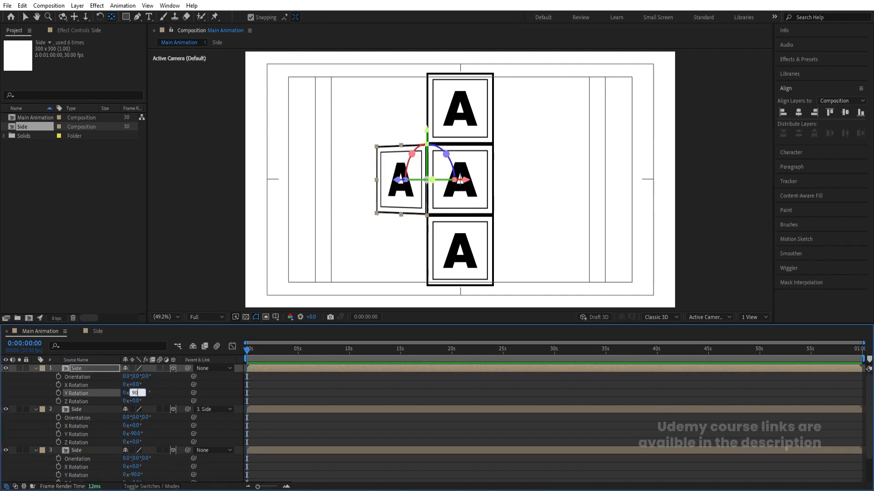
key(Return)
click(282, 386)
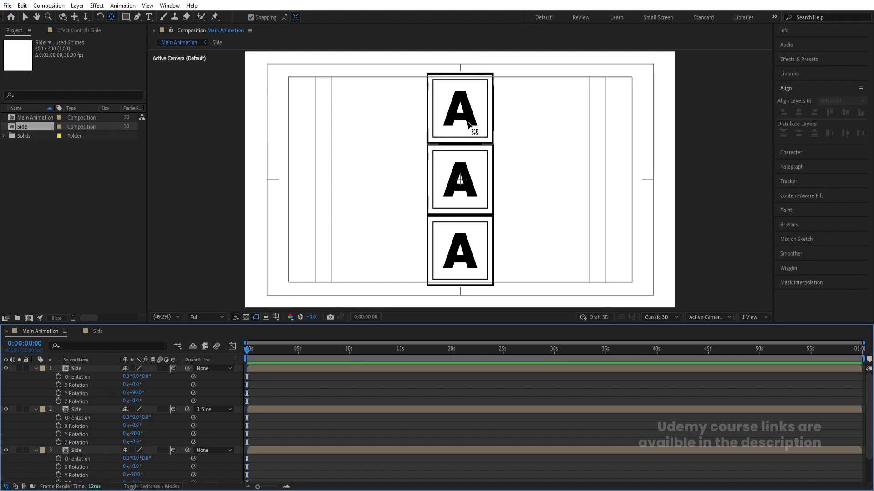
Fold the square above center, layer 5, by setting its X Rotation to -90°
click(469, 126)
key(r)
scroll(129, 439, down, 3)
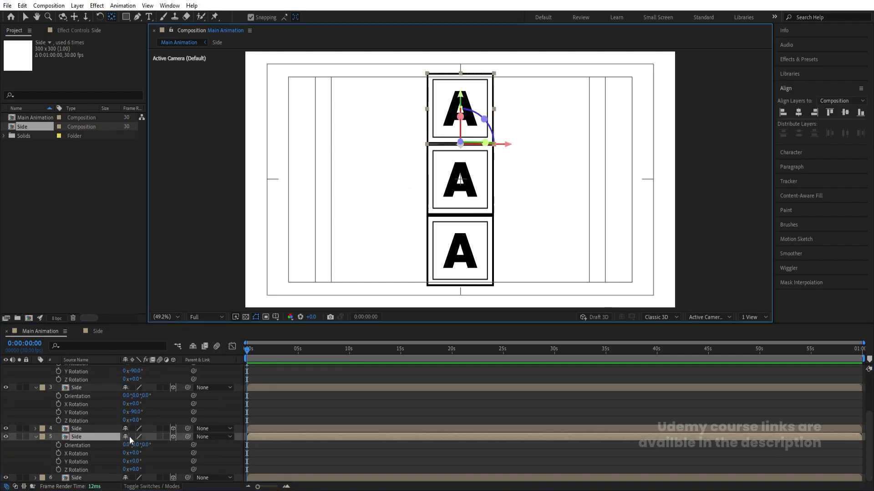
drag(133, 453, 124, 454)
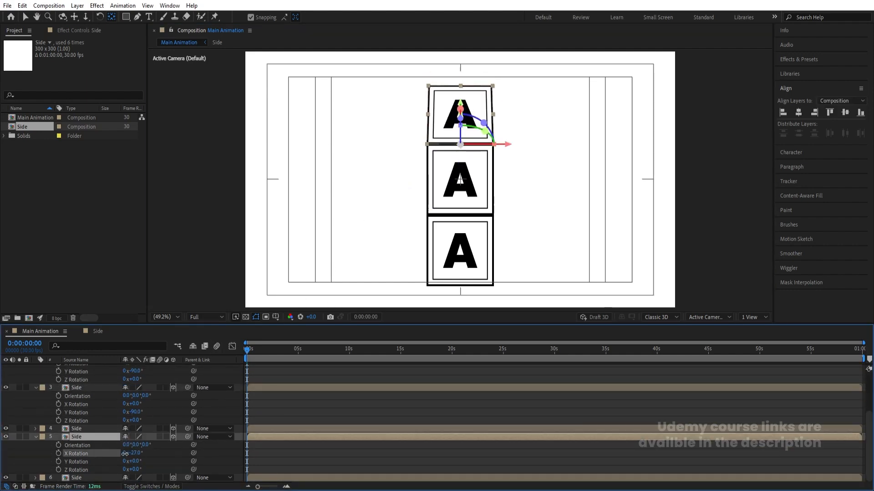
click(134, 453)
text(-9)
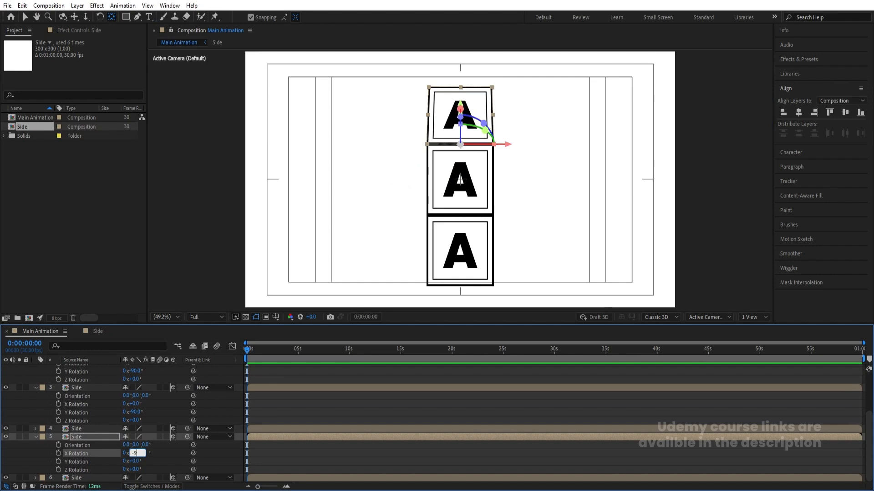
text(0)
key(Return)
Fold the square below center, layer 4, by setting its X Rotation to 90°, and collapse the layers' rotation properties
click(493, 278)
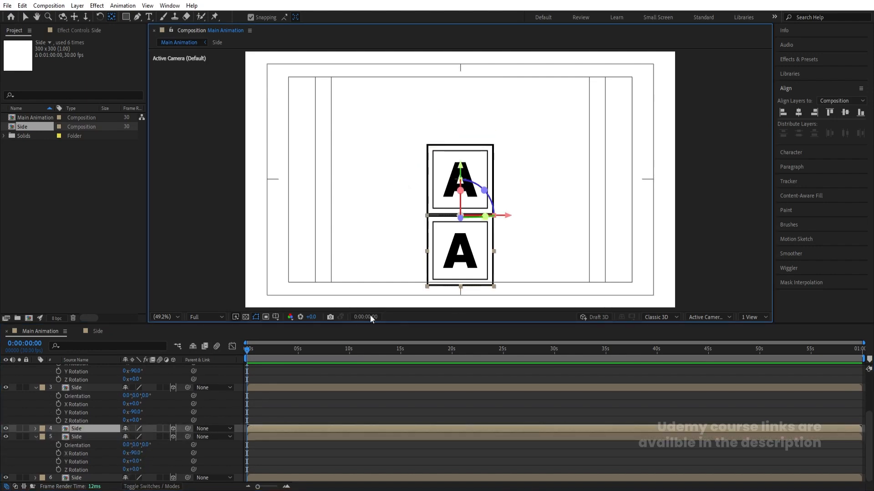
key(r)
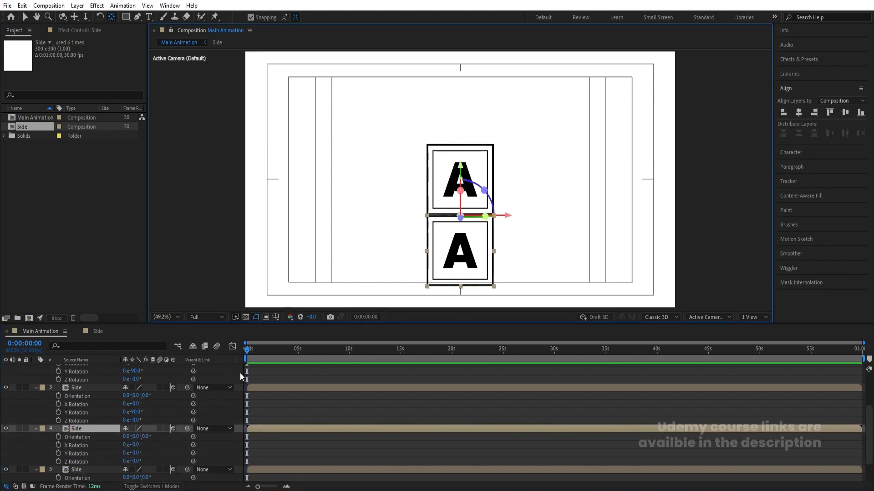
drag(136, 446, 149, 447)
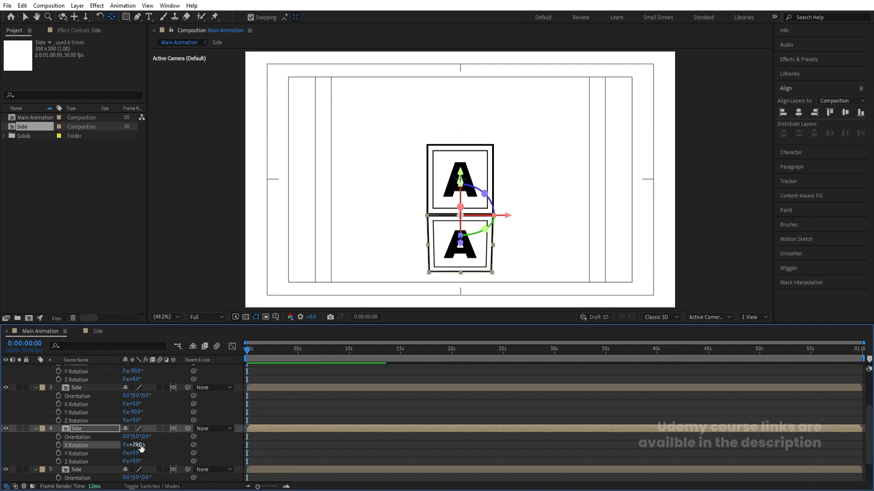
click(140, 445)
text(90)
click(301, 408)
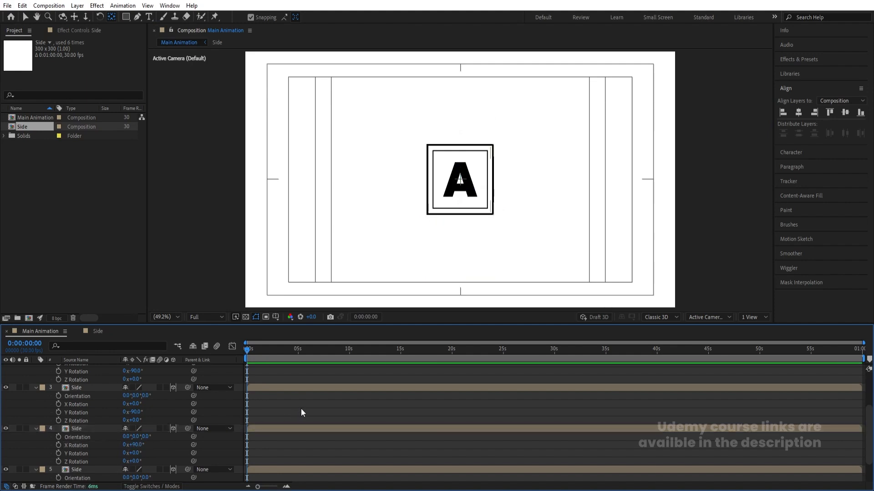
key(r)
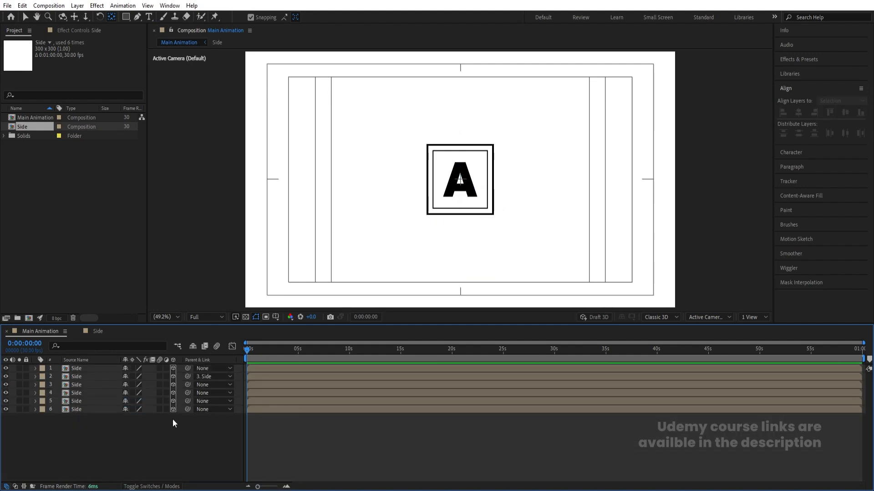
Remove the parent link from layer 2 so that all six Side layers have no parent
key(ctrl+a)
click(205, 378)
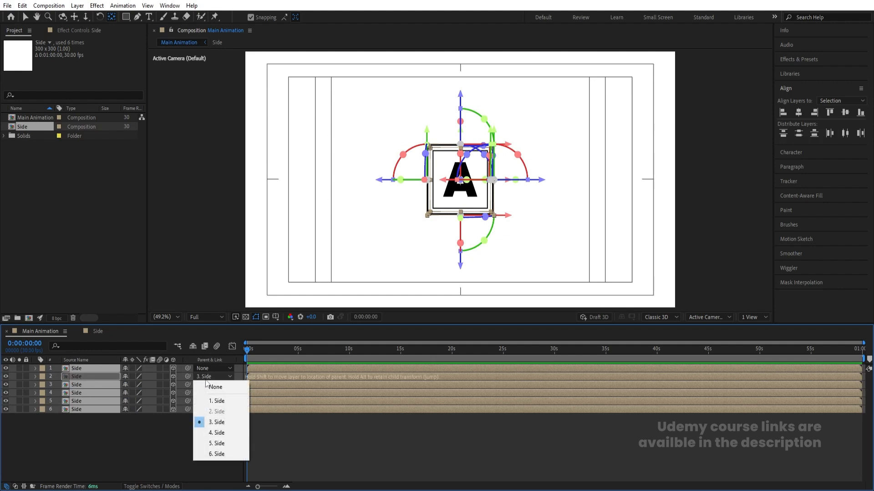
click(215, 387)
click(193, 430)
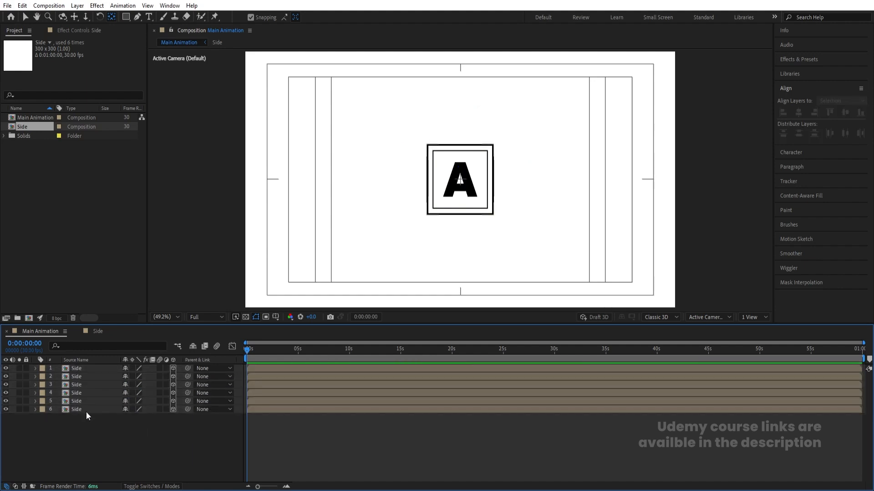
Shift all six Side layers together to the left of the composition, placing the front face, layer 6, at X position 364
drag(89, 428, 70, 366)
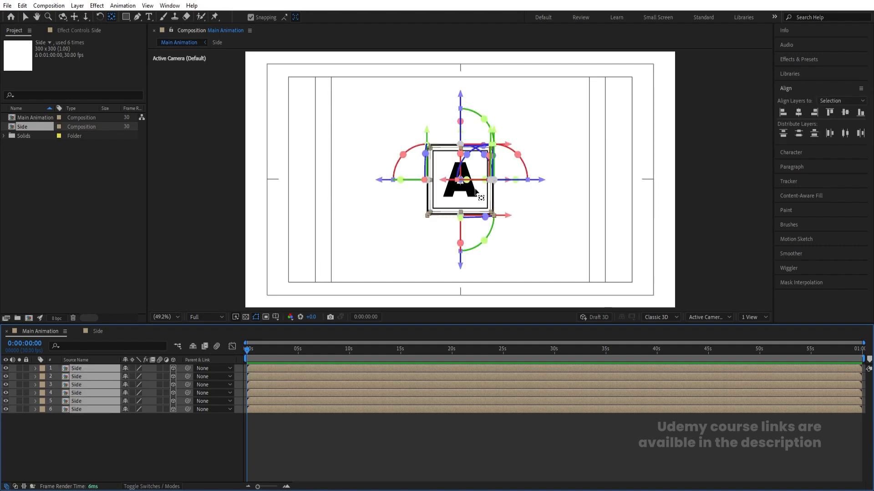
key(p)
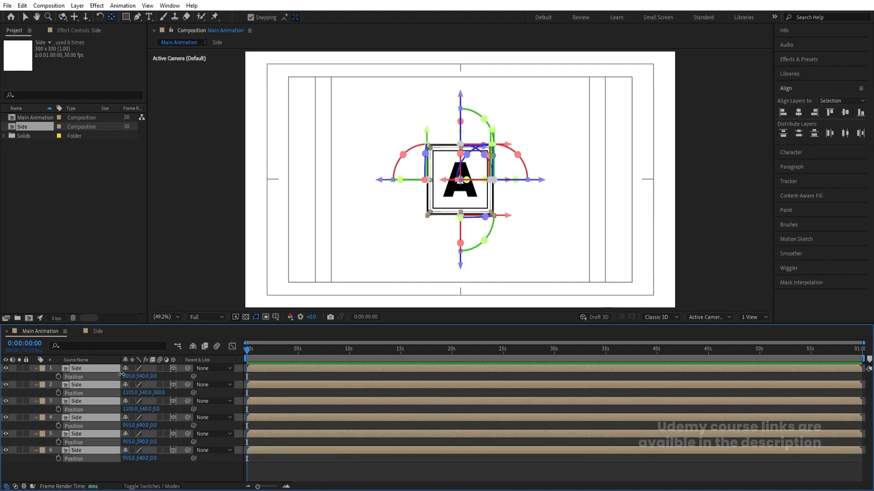
drag(121, 375, 1, 373)
drag(128, 377, 2, 363)
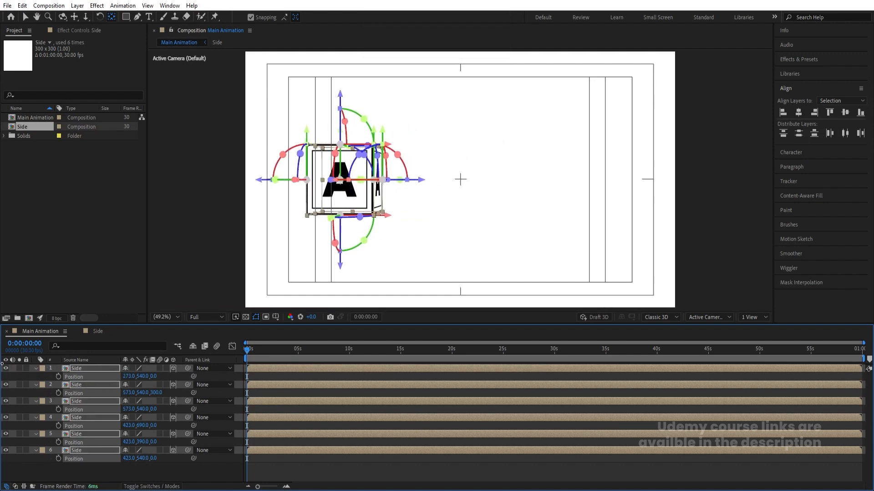
drag(128, 377, 96, 374)
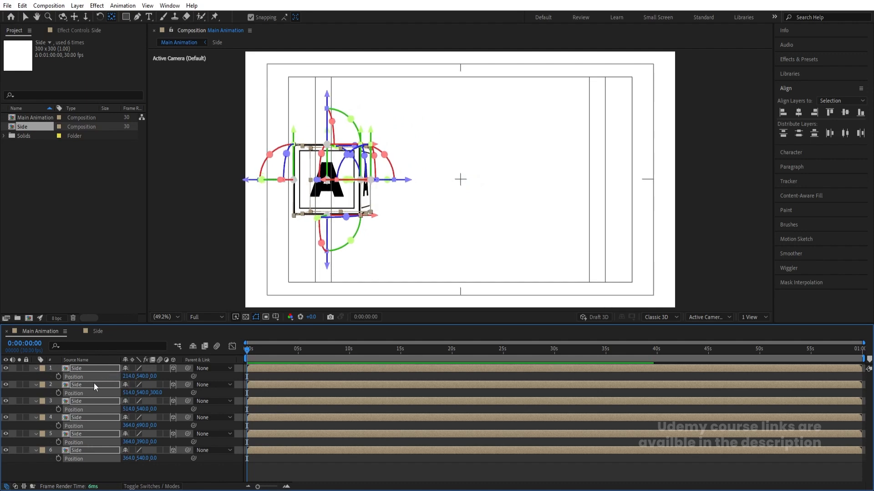
Duplicate the cube's six Side layers and shift the copies to the right, placing the copied front face at X position 1558
key(ctrl+d)
drag(94, 392, 573, 274)
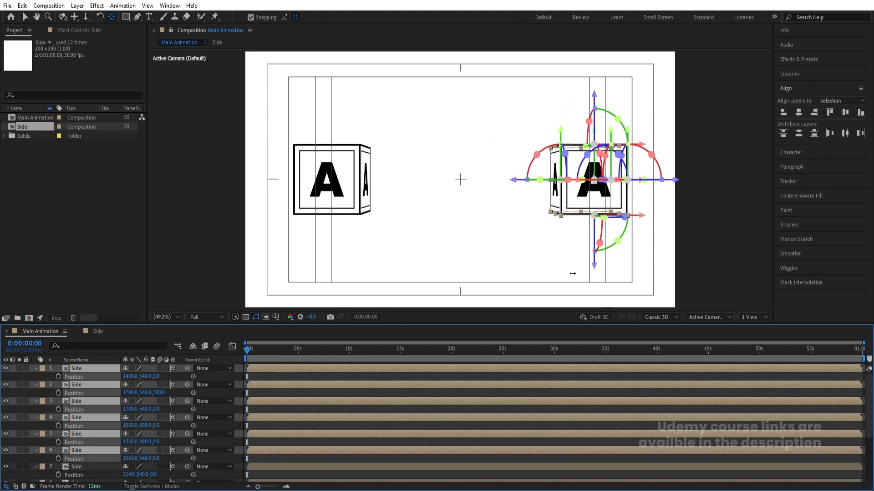
click(253, 378)
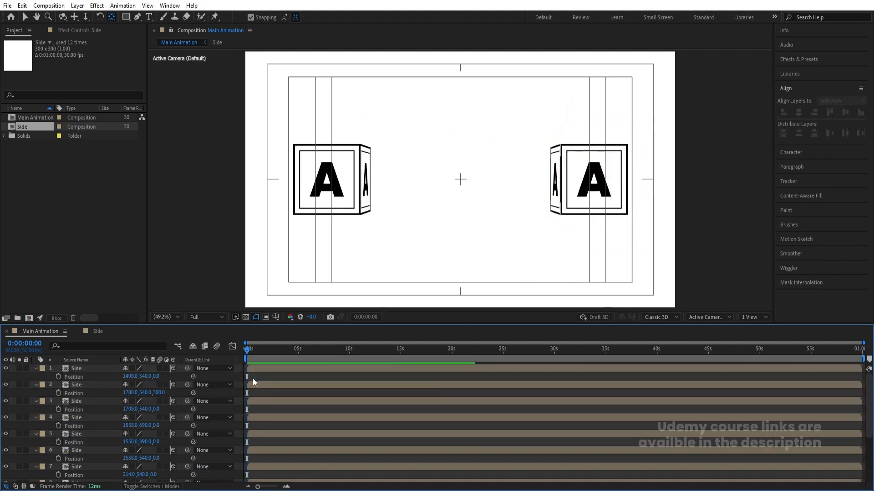
key(p)
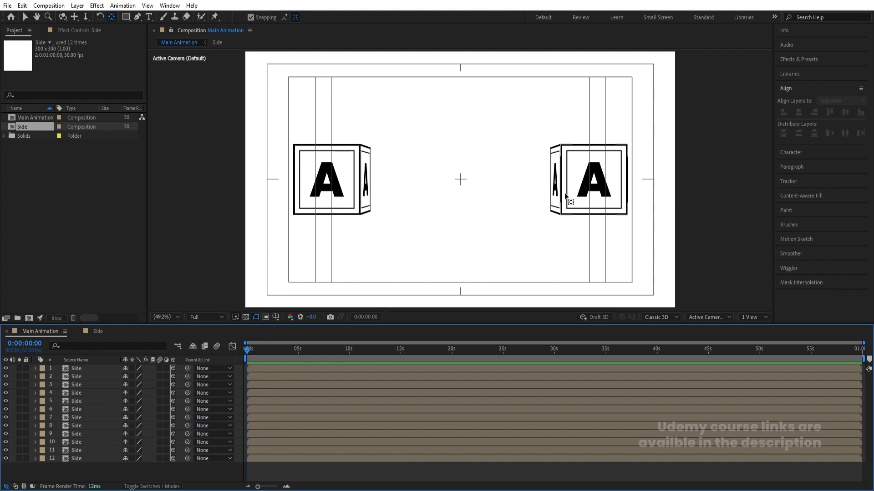
Draw a horizontal line with the Pen tool connecting the inner side faces of the two cubes at mid-height
key(v)
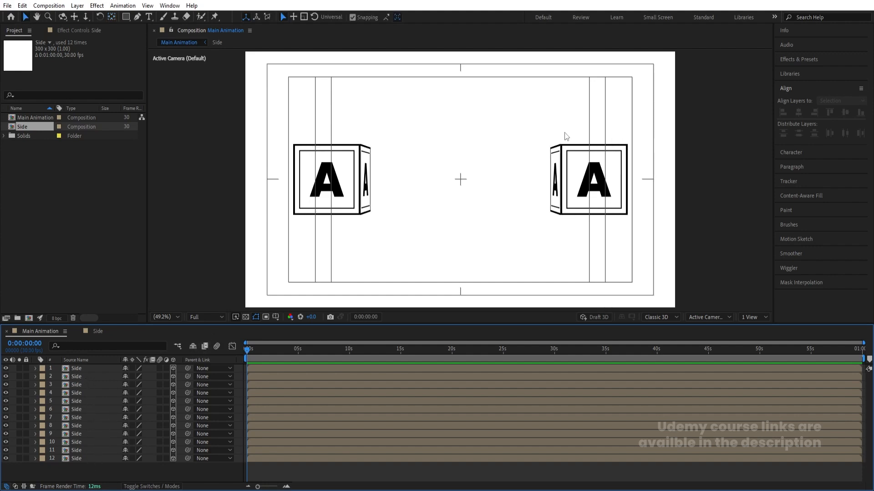
click(137, 21)
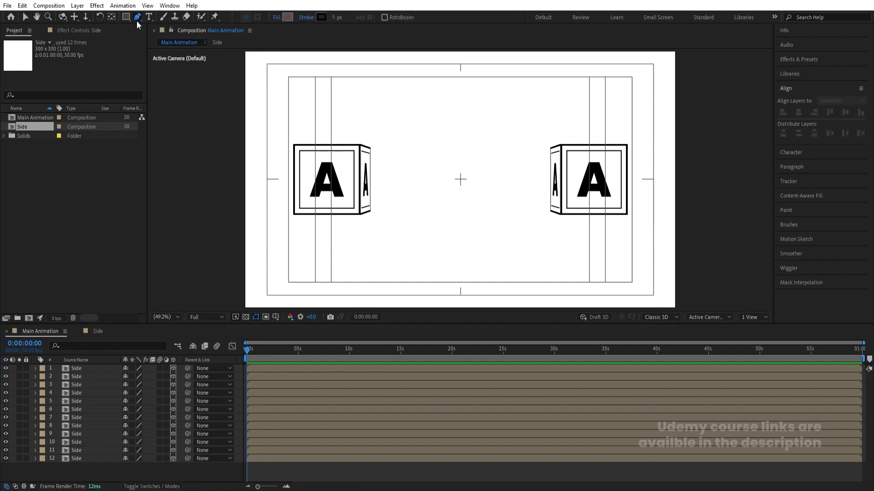
click(366, 180)
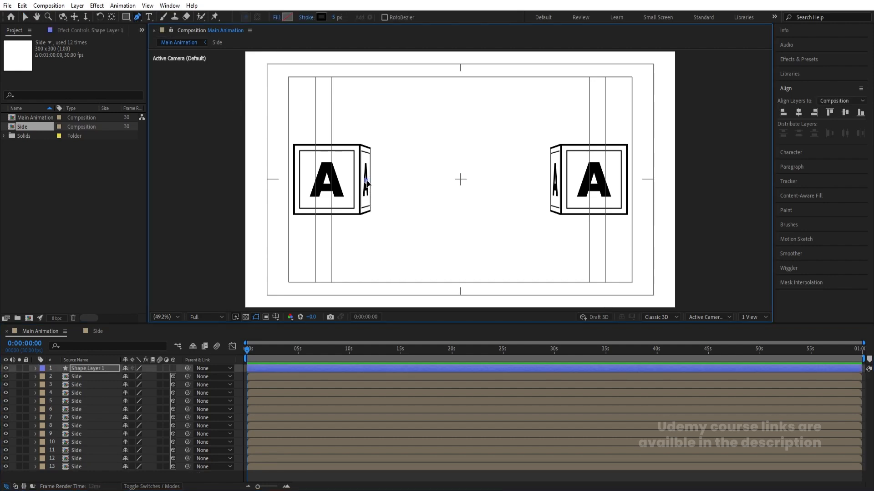
click(555, 181)
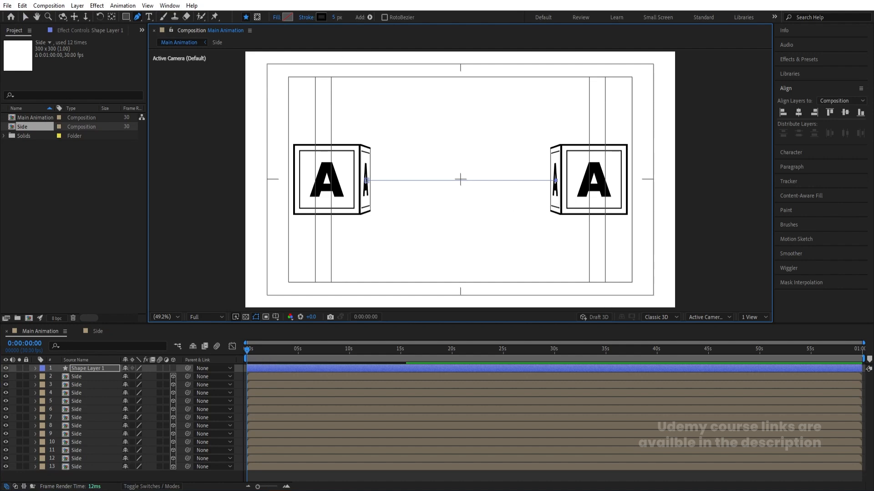
Set the connecting line's stroke width to 50 px and turn its shape layer into a 3D layer
click(337, 18)
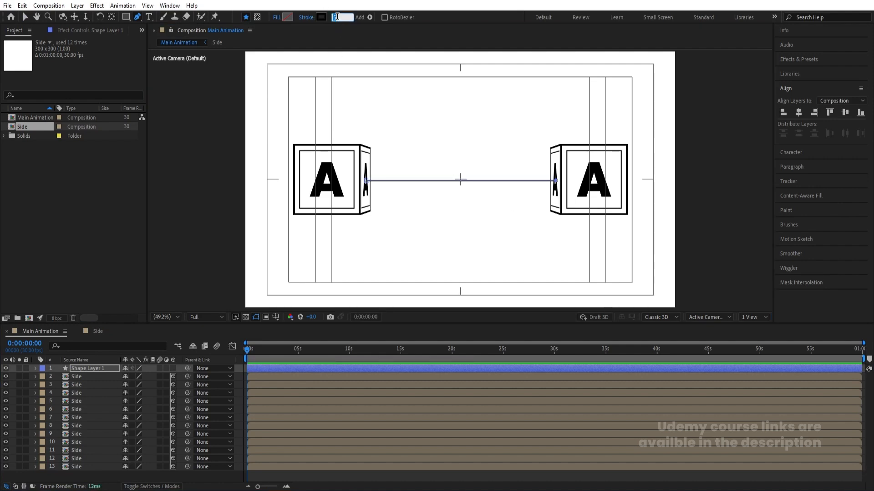
text(20)
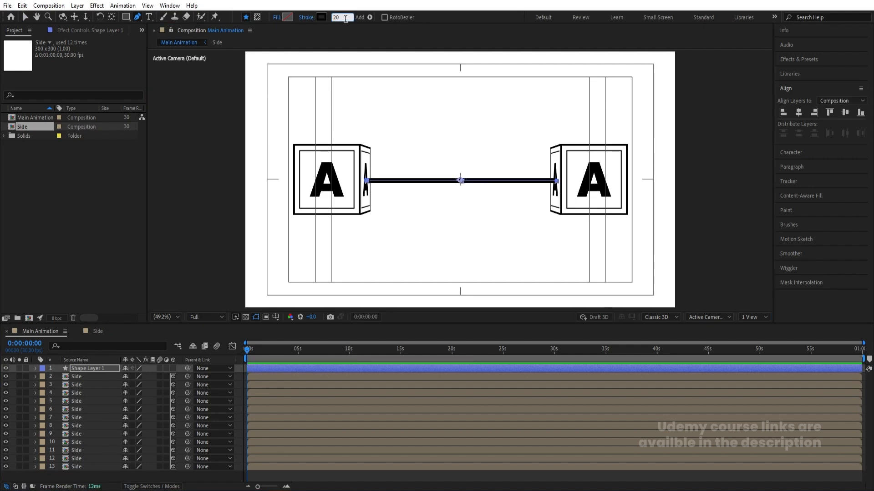
text(50)
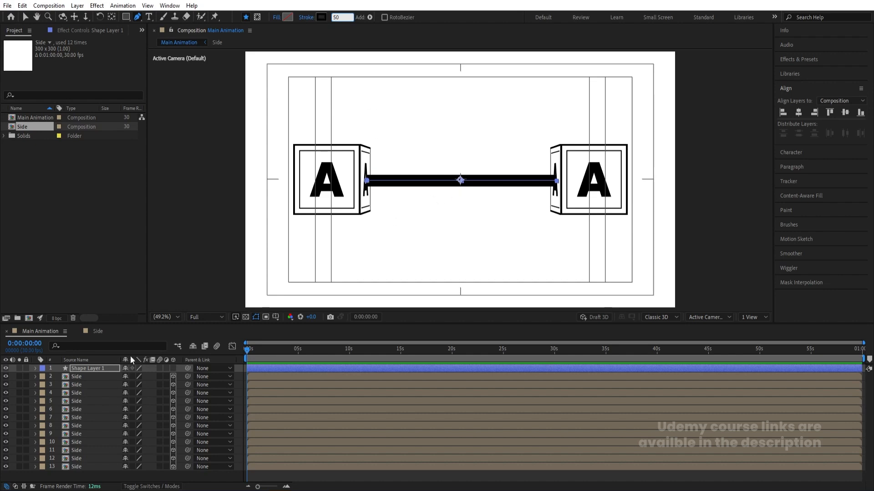
click(173, 368)
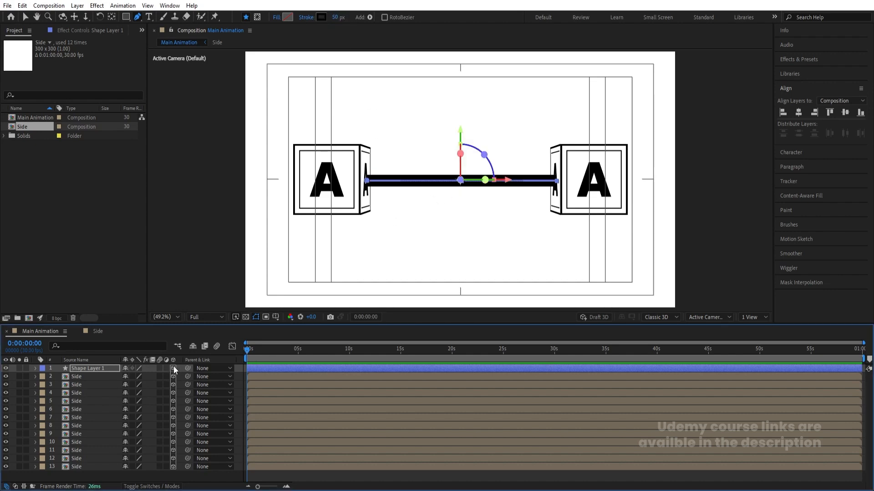
click(241, 370)
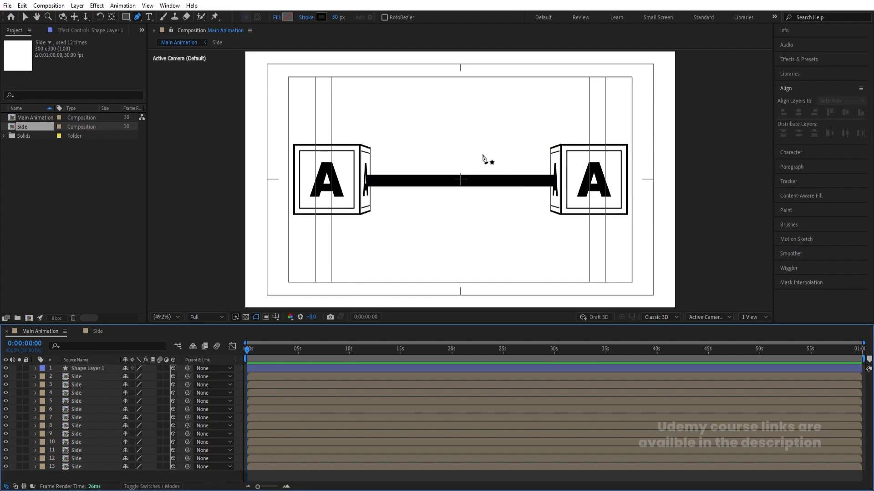
Parent all twelve Side layers to the connecting line's shape layer, and select that shape layer
click(88, 368)
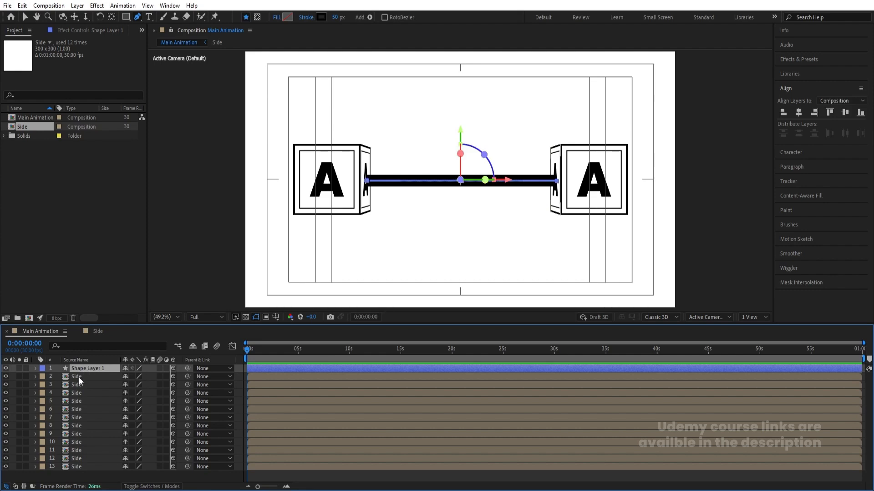
click(79, 378)
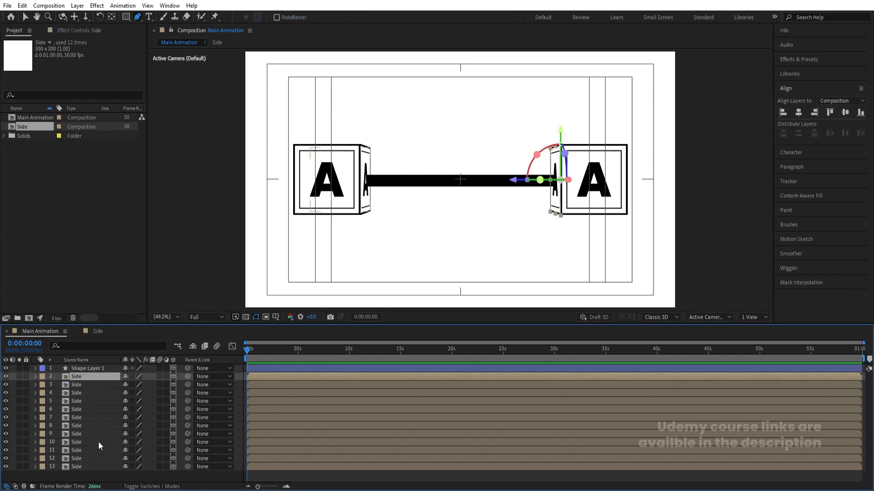
shift+click(75, 467)
drag(189, 378, 105, 369)
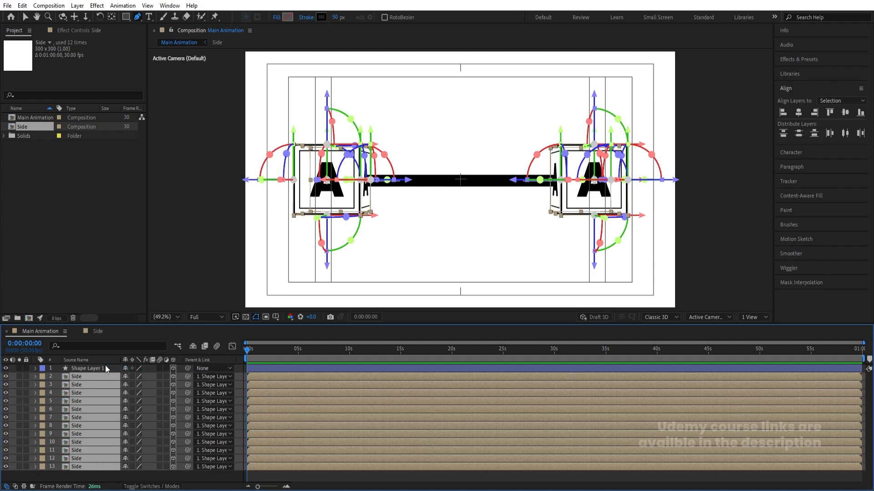
click(106, 368)
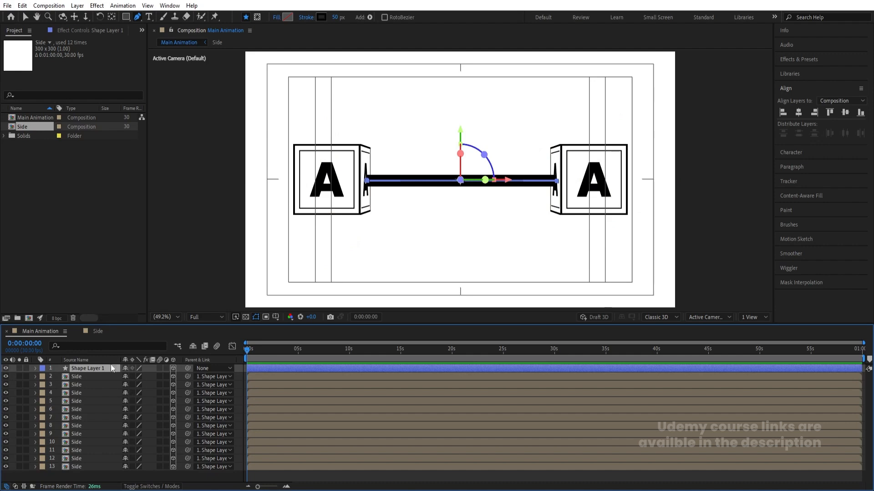
Try rotating the connecting line's shape layer around its Y axis, and undo the rotation
key(r)
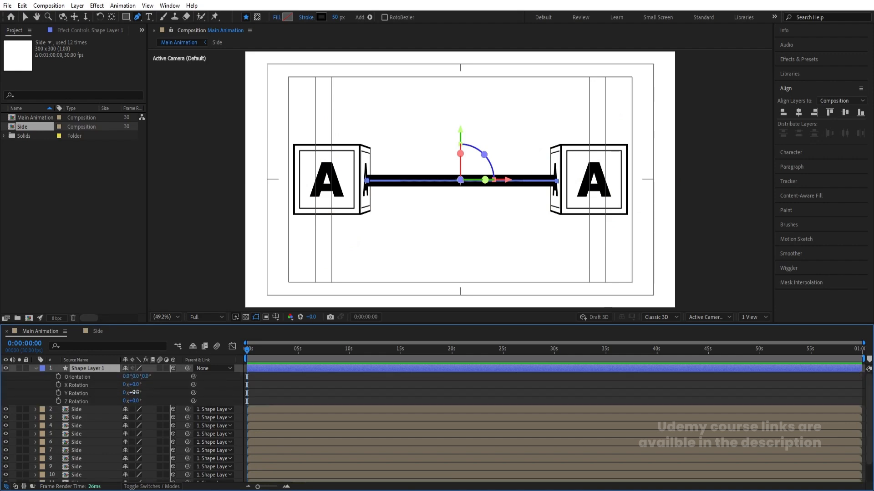
drag(135, 393, 46, 393)
key(ctrl+z)
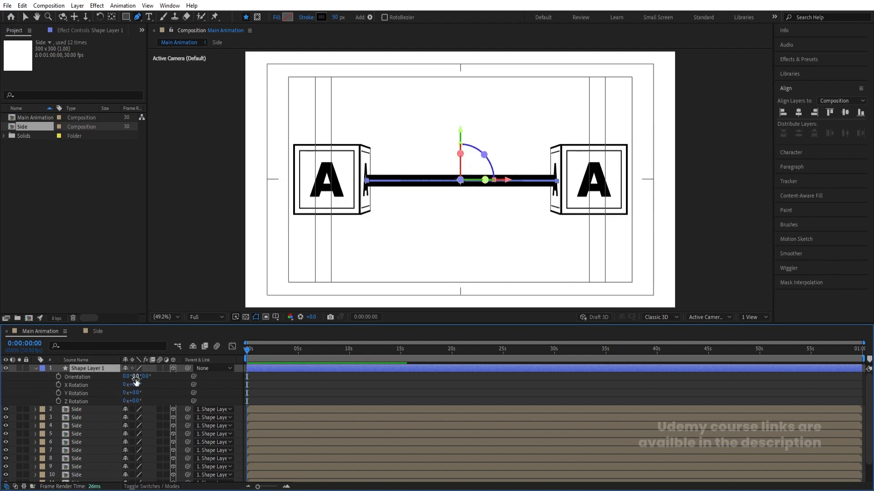
Undo the parenting of the twelve Side layers to the connecting line, deselect them and collapse the open layer properties
key(ctrl+z)
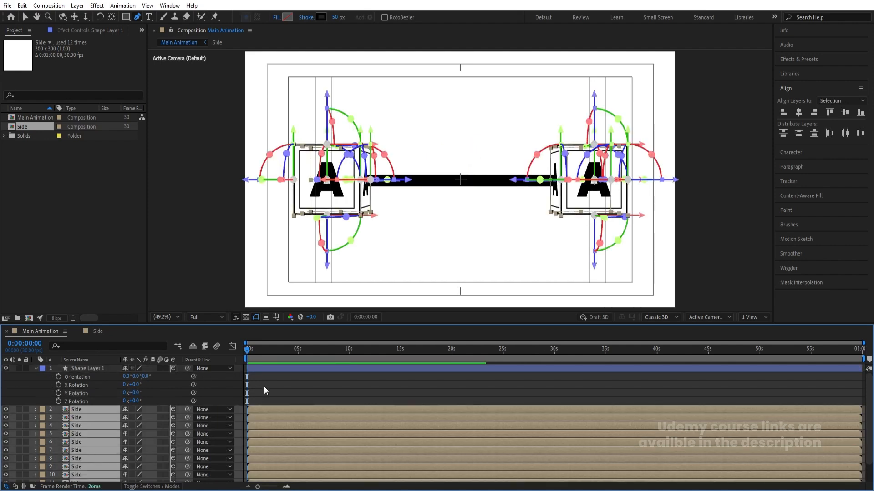
click(264, 387)
key(u)
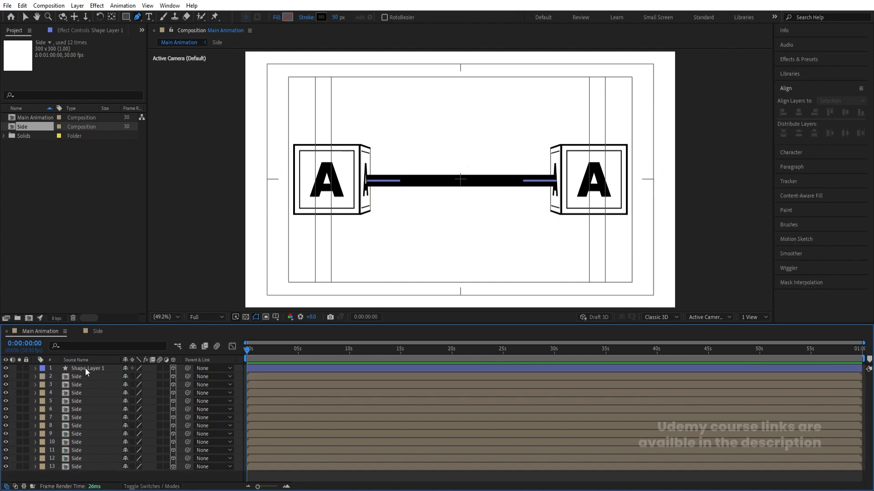
In the Top view, move the connecting line's shape layer along the Z axis to the middle of the cubes' depth
click(89, 369)
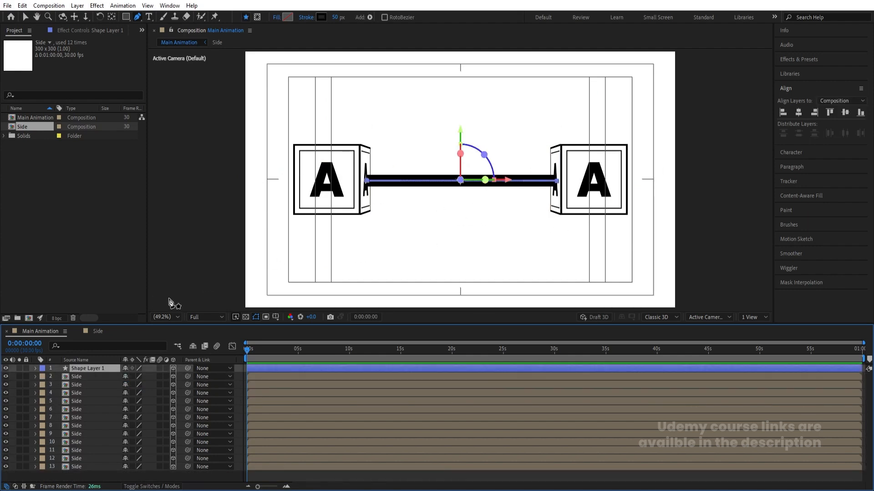
click(716, 317)
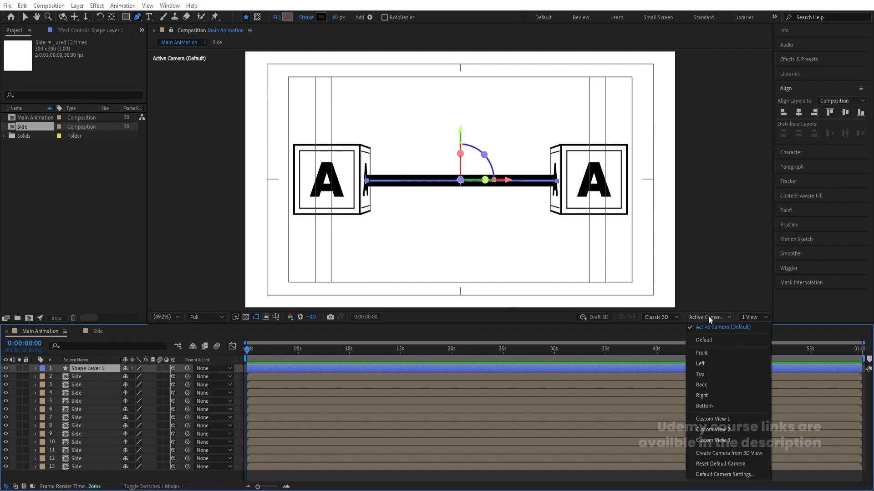
click(699, 374)
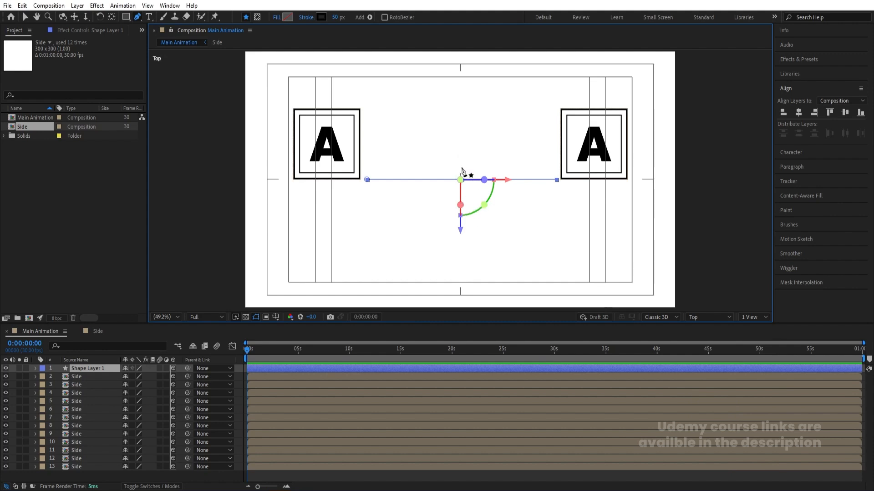
click(26, 18)
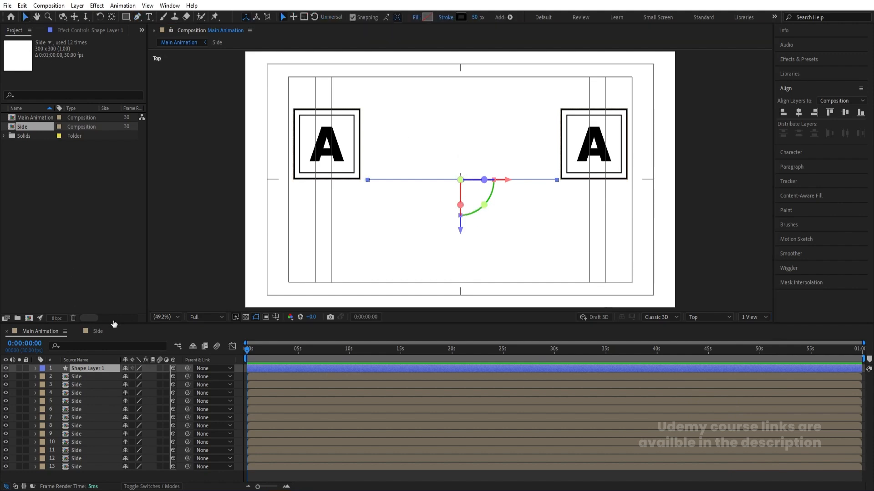
drag(461, 230, 462, 191)
drag(507, 144, 505, 147)
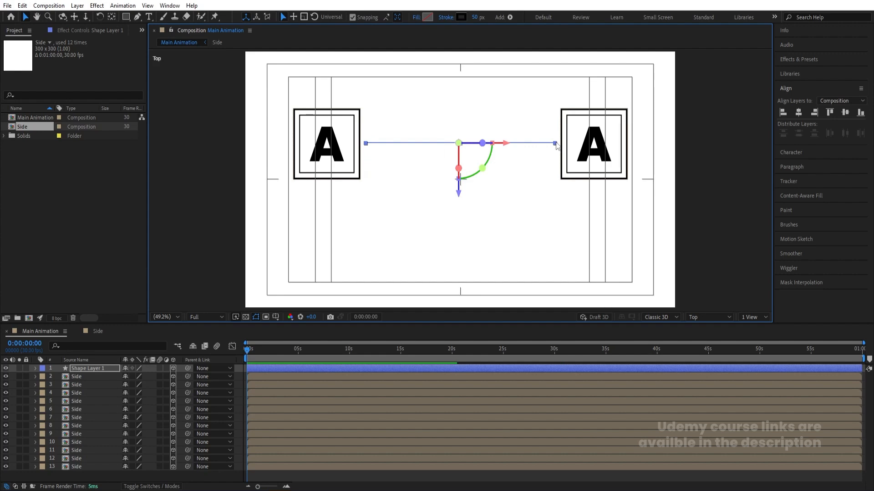
Unlink the connecting line's scale proportions and set its X scale to 110% so it reaches into both cubes
key(/)
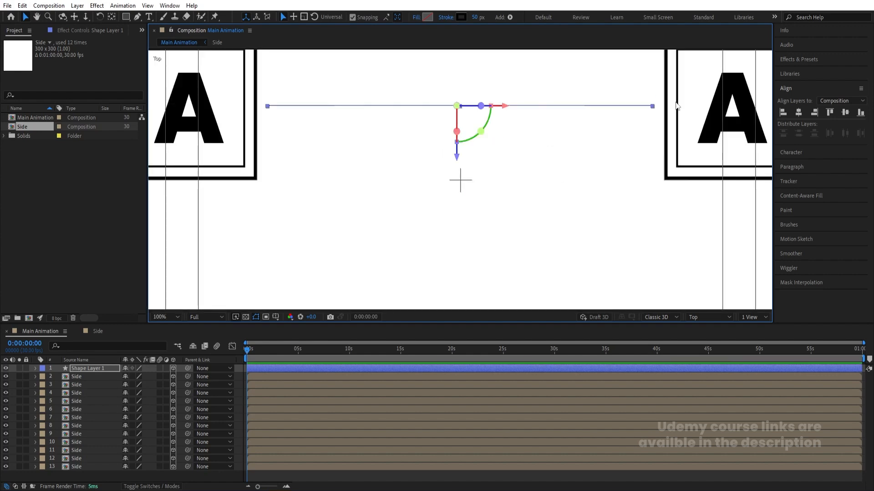
scroll(433, 125, down, 3)
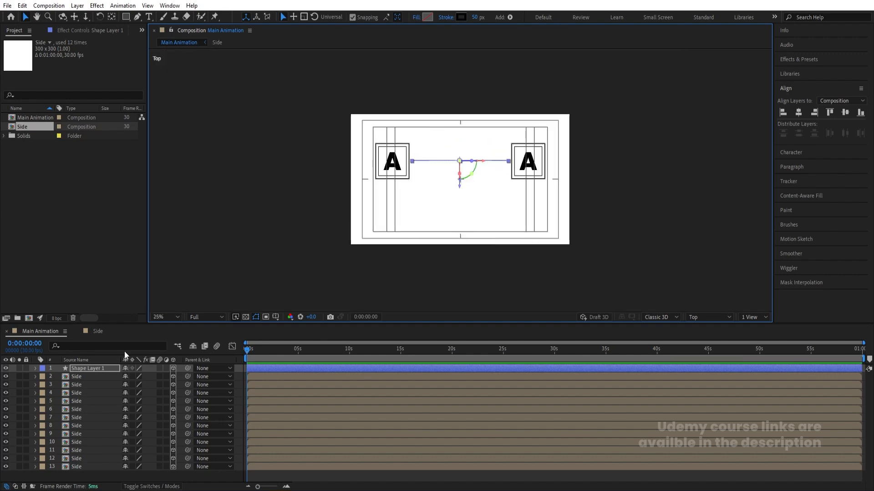
key(s)
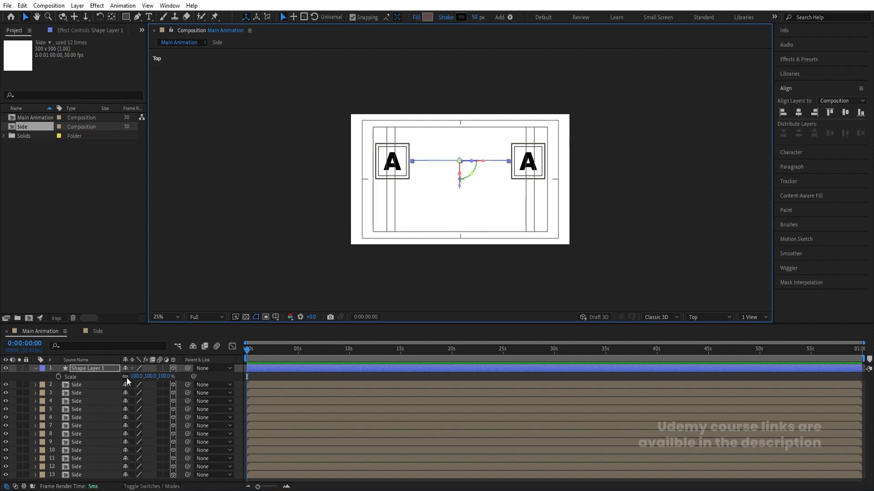
drag(132, 378, 139, 379)
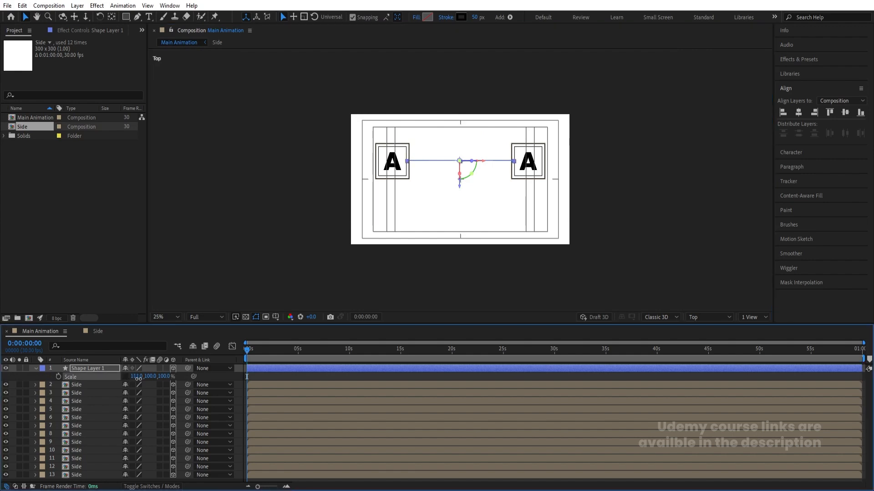
scroll(452, 147, up, 3)
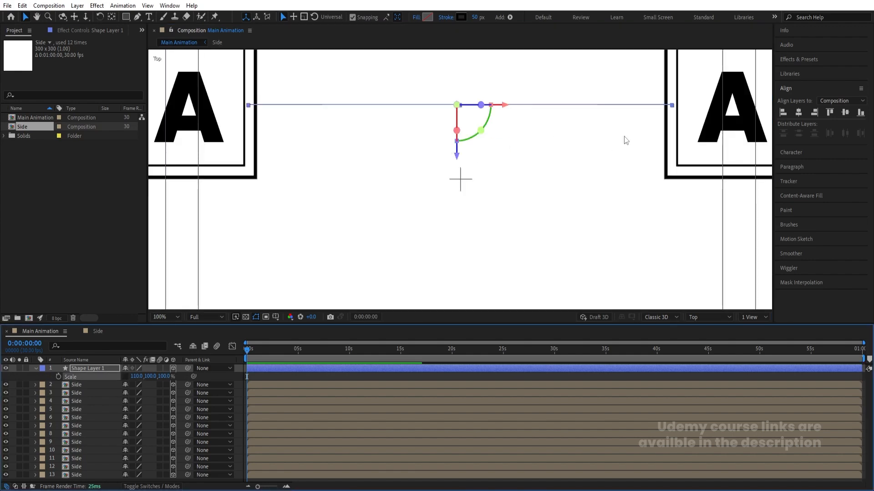
scroll(610, 140, down, 3)
scroll(487, 158, up, 2)
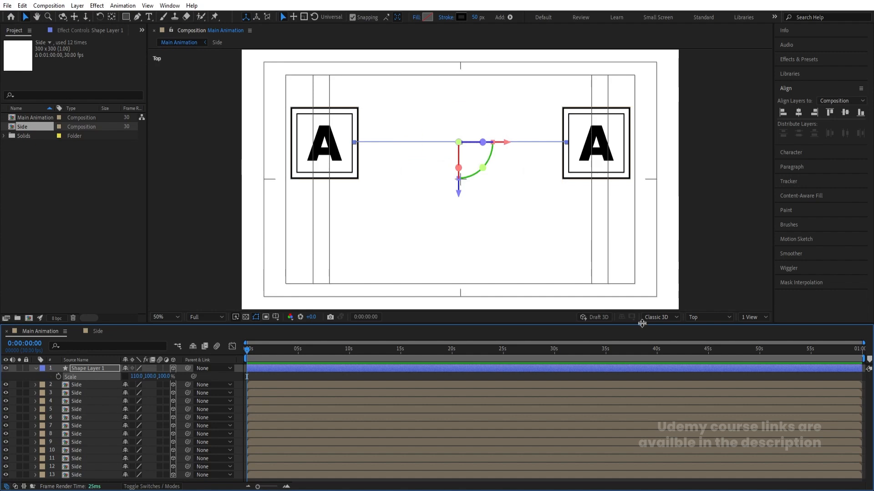
Check the line in the Front view, return to Active Camera, and parent all twelve Side layers to the line's shape layer
click(692, 316)
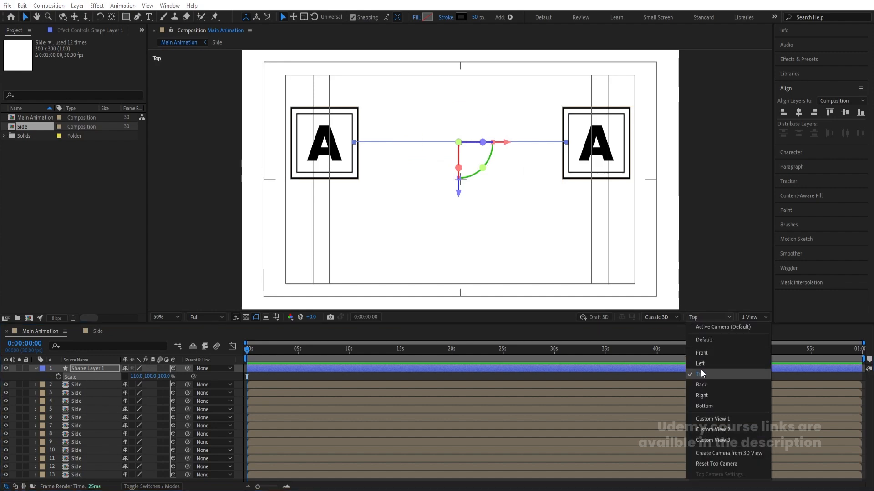
click(701, 354)
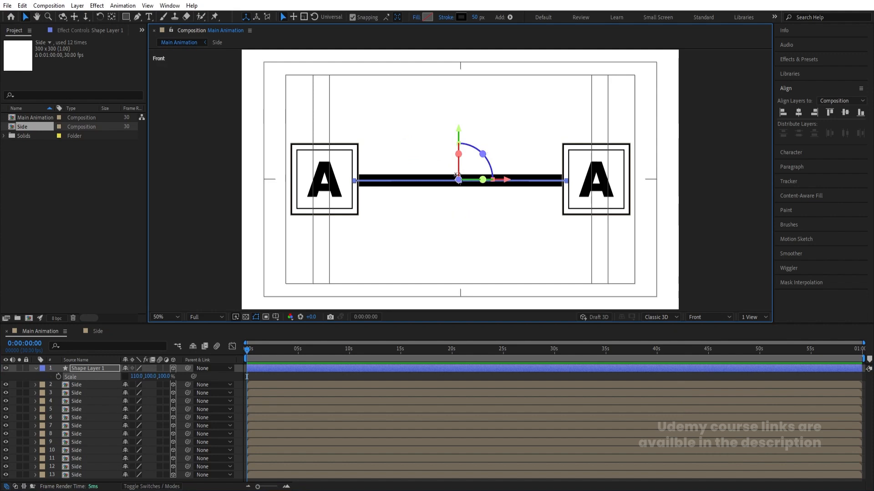
click(701, 317)
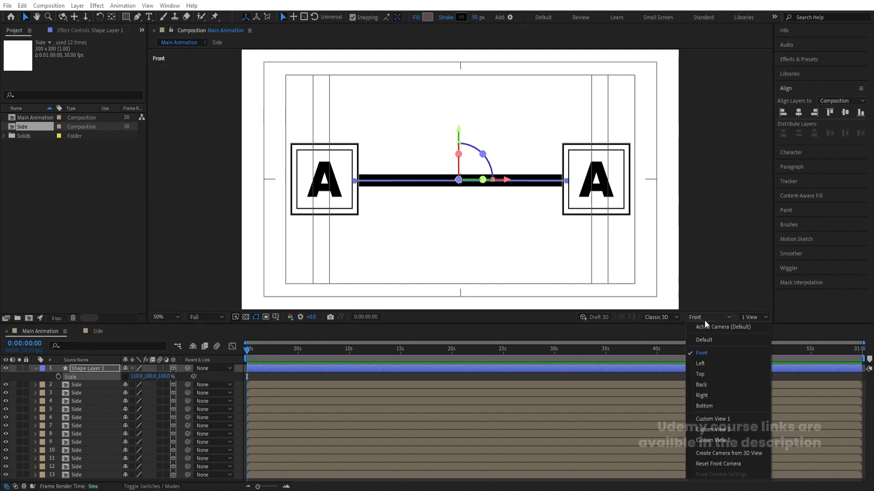
click(709, 327)
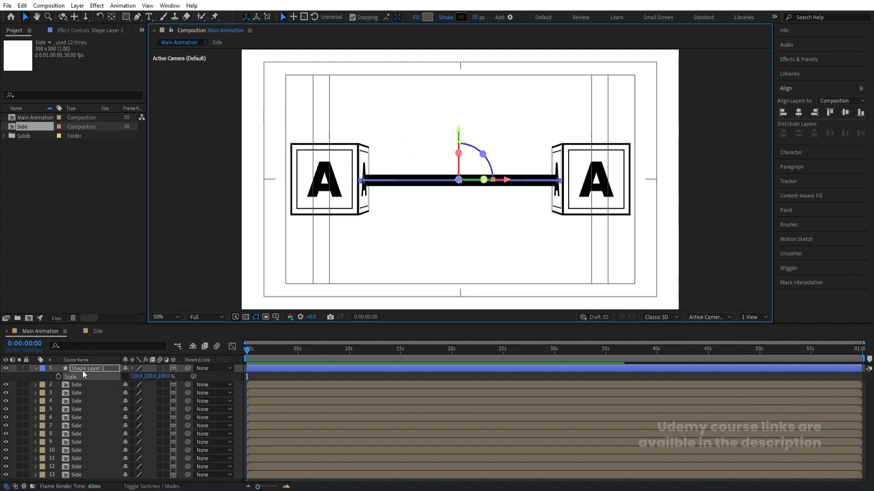
click(78, 384)
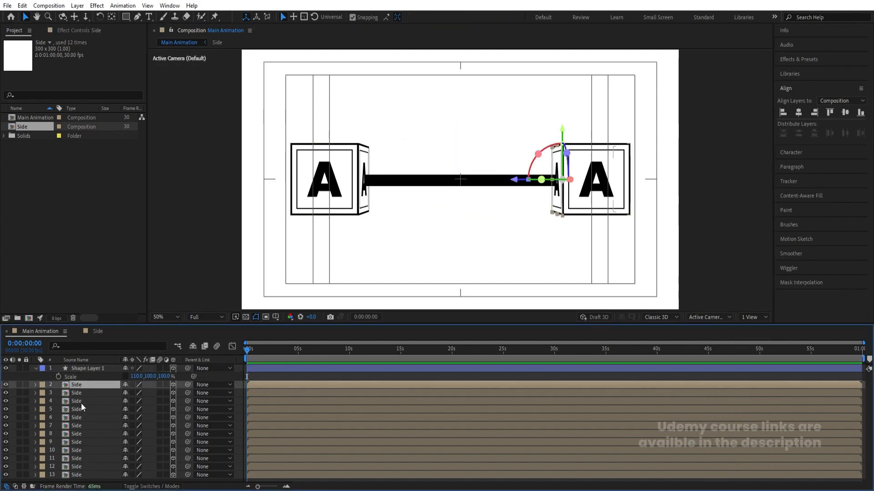
shift+click(96, 474)
drag(186, 384, 95, 370)
click(96, 370)
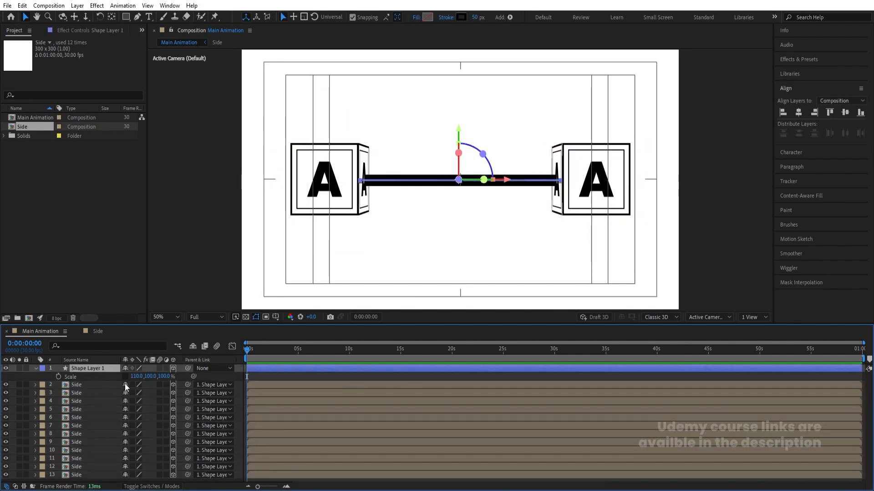
click(35, 369)
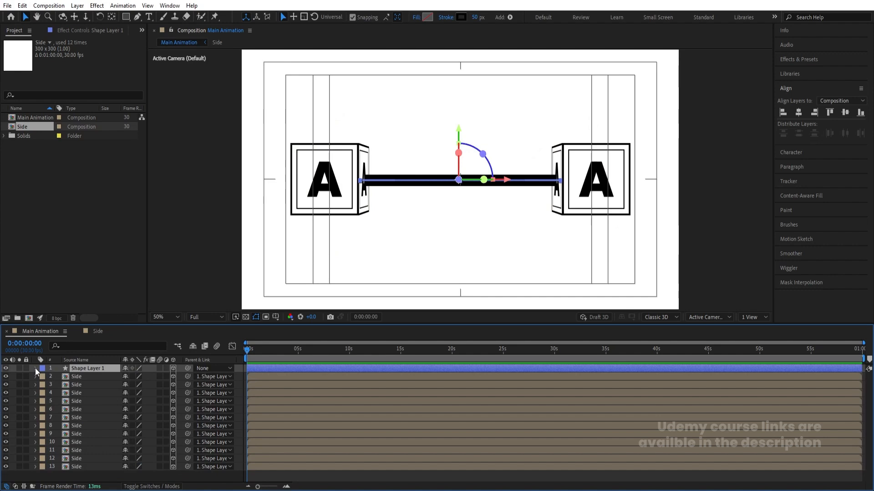
Pre-compose all layers into a composition named Box, and enable Collapse Transformations and 3D for the Box layer
key(ctrl+a)
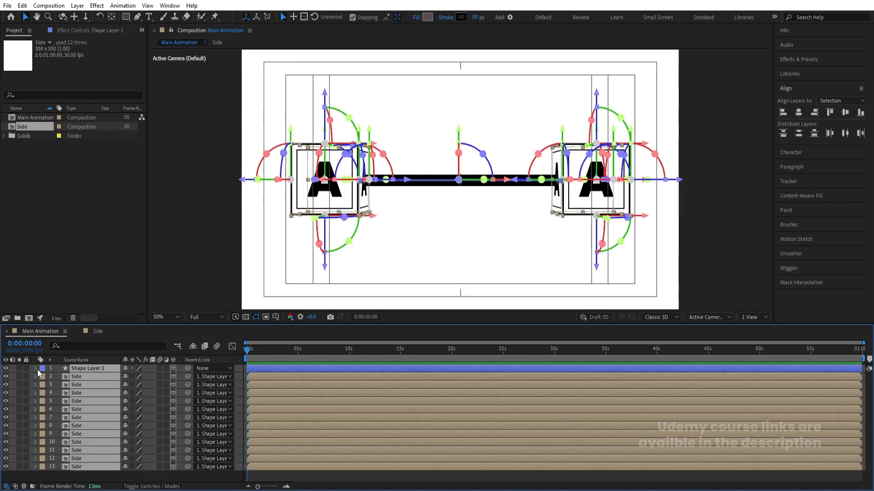
key(ctrl+shift+c)
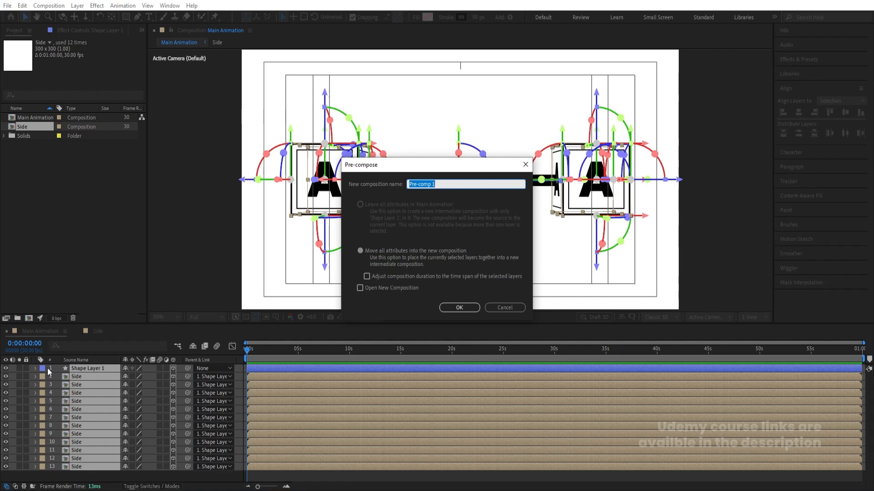
text(Box)
key(Return)
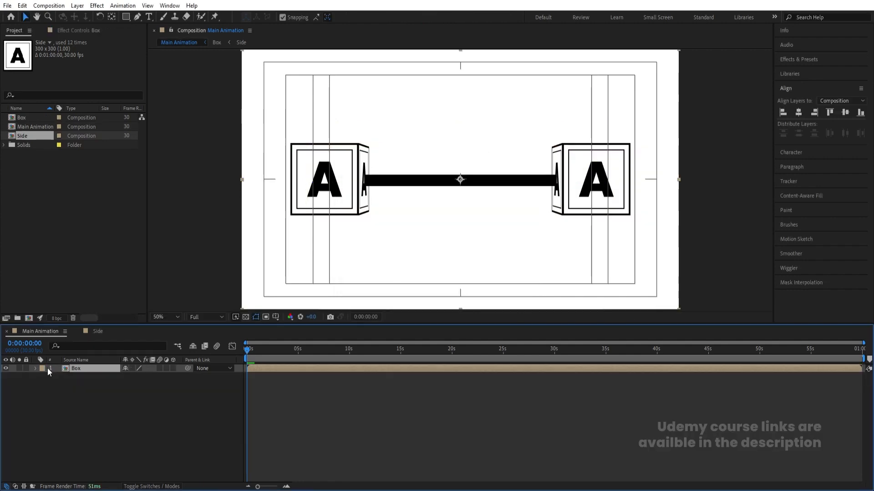
click(133, 367)
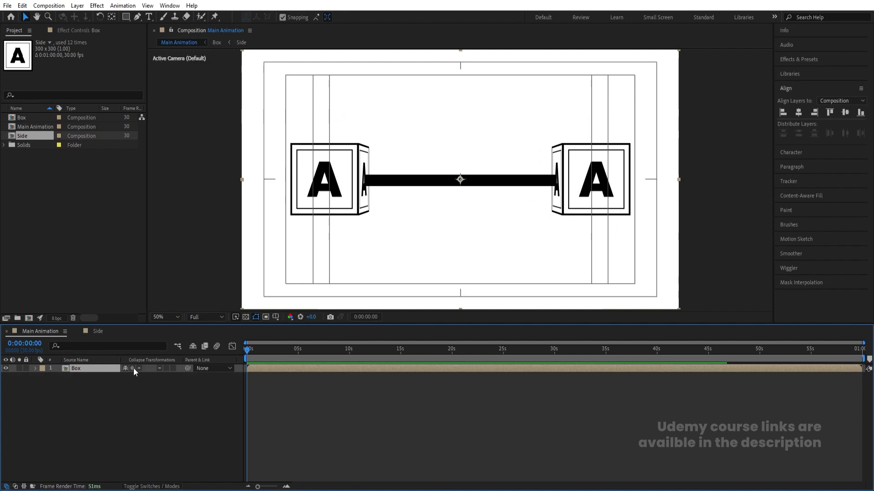
click(173, 368)
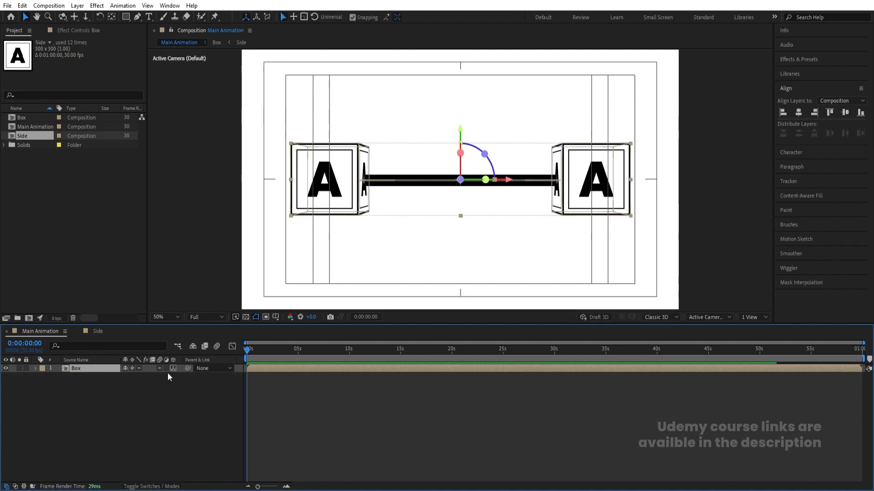
Try rotating the Box layer around its Y axis, and undo the rotation
key(r)
drag(134, 395, 59, 402)
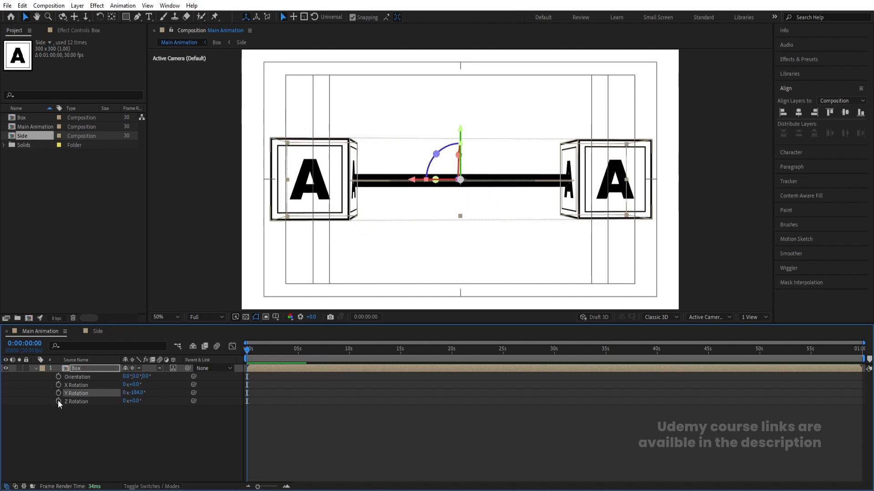
key(ctrl+z)
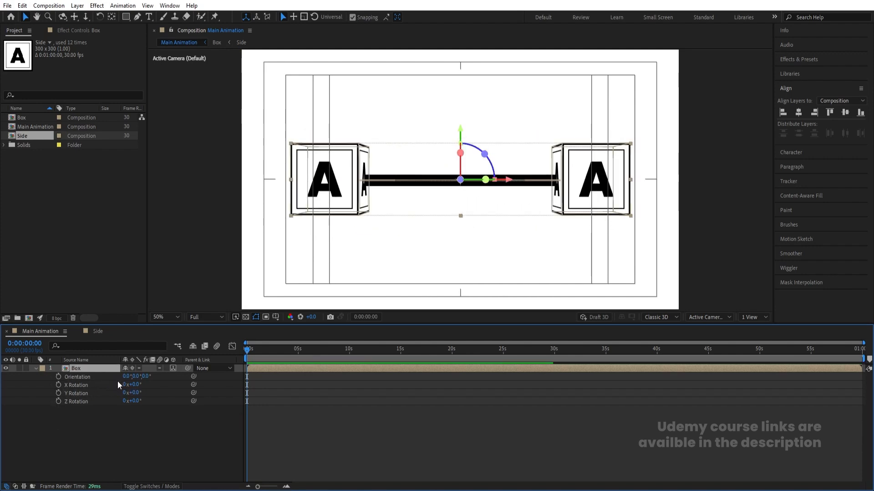
Open the Box composition and add a Y Rotation keyframe of 0° at 0 seconds to the connecting line's shape layer
double_click(89, 368)
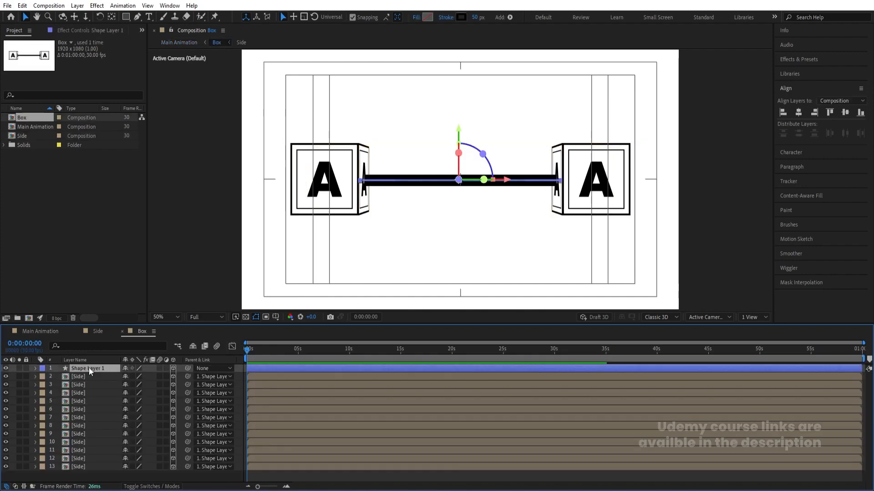
key(r)
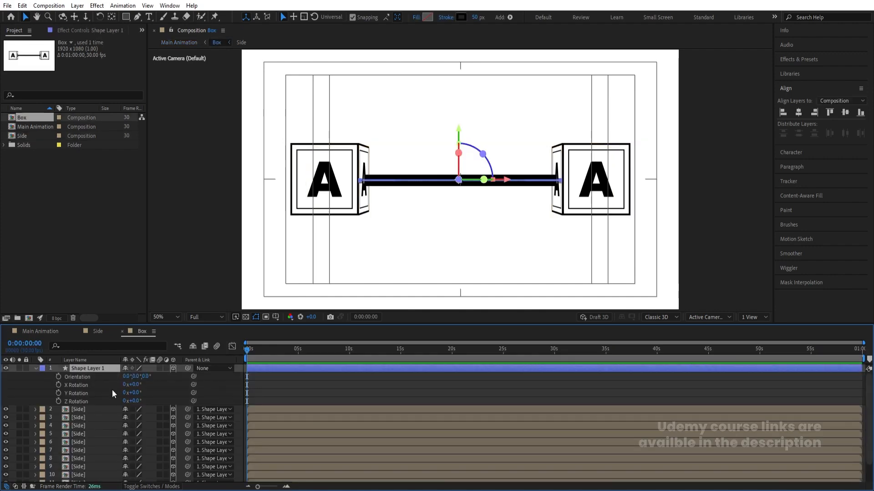
drag(132, 393, 114, 396)
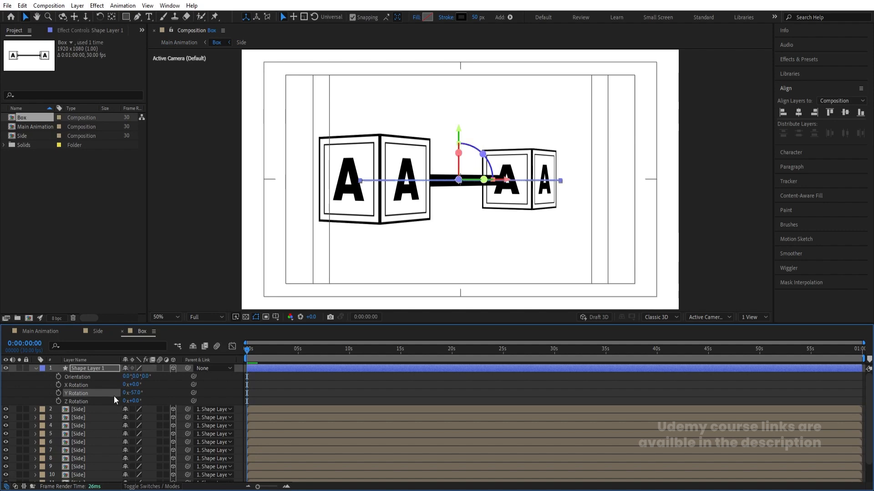
key(ctrl+z)
click(59, 393)
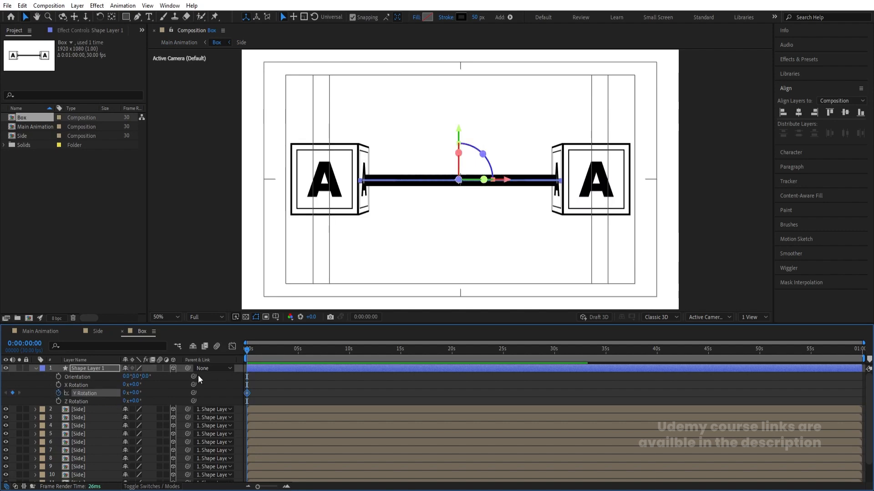
Add a Y Rotation keyframe of one full turn at 2 seconds to the line's shape layer, and preview from the start
key(equal)
key(equal)
key(equal)
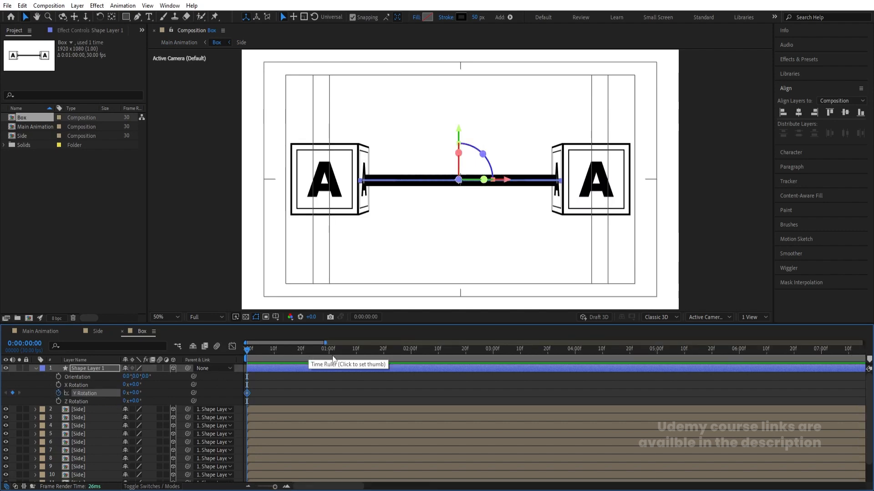
drag(328, 352, 411, 358)
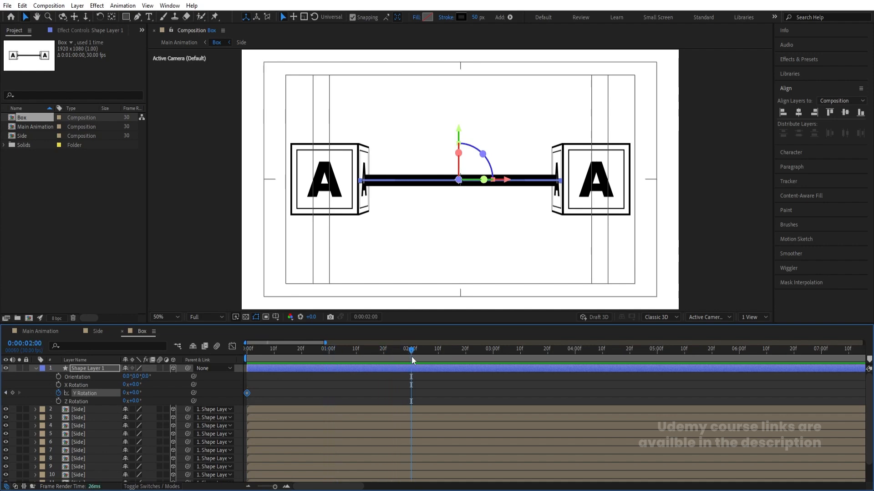
click(126, 393)
text(1)
key(Return)
drag(272, 353, 252, 350)
key(space)
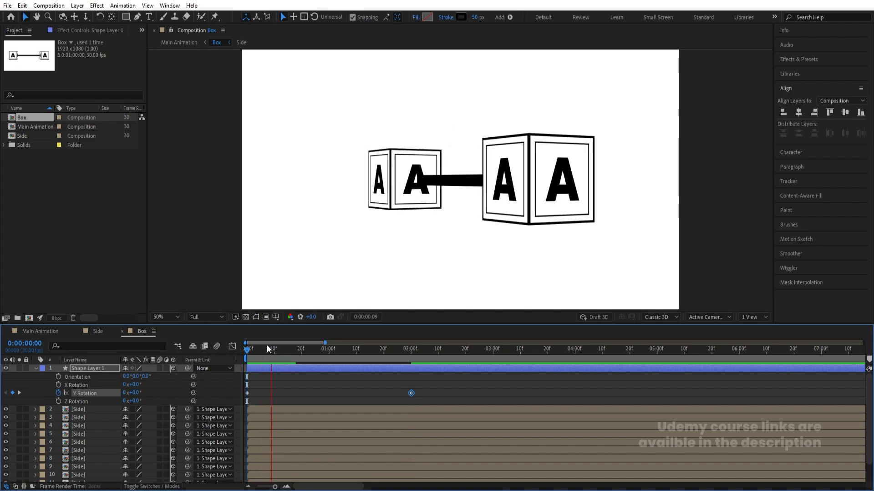
Move the second Y Rotation keyframe to 3 seconds and preview the slower spin
click(493, 350)
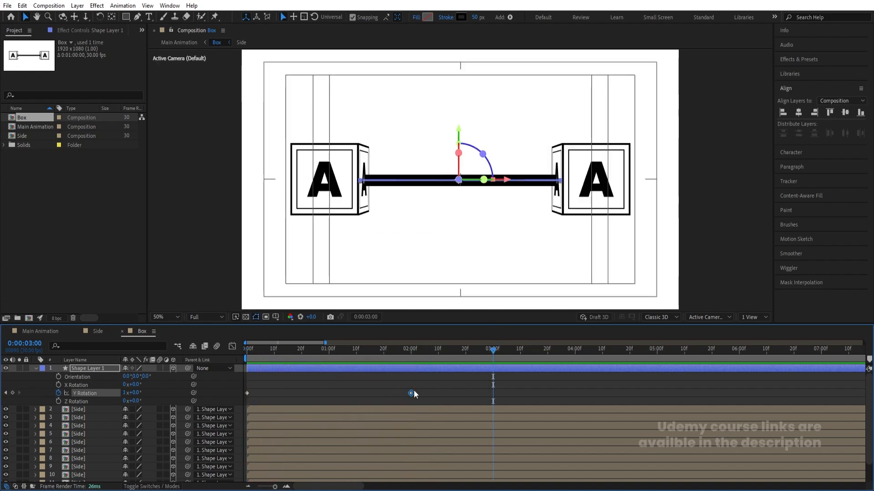
drag(416, 392, 495, 400)
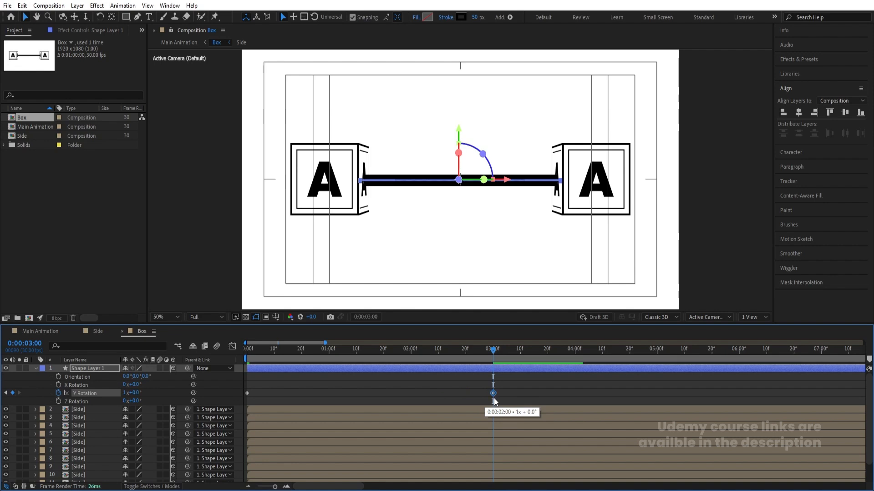
key(space)
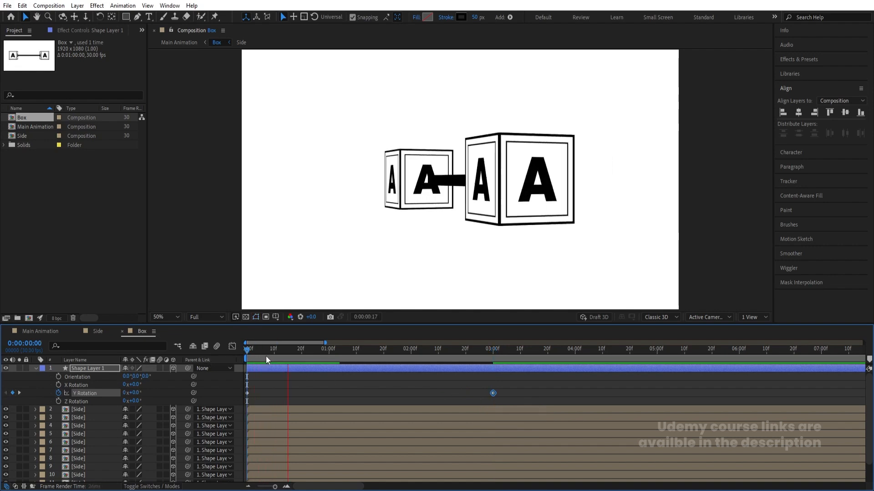
key(space)
In the Main Animation composition, return to 0 seconds and scale the Box layer to 60%
click(42, 331)
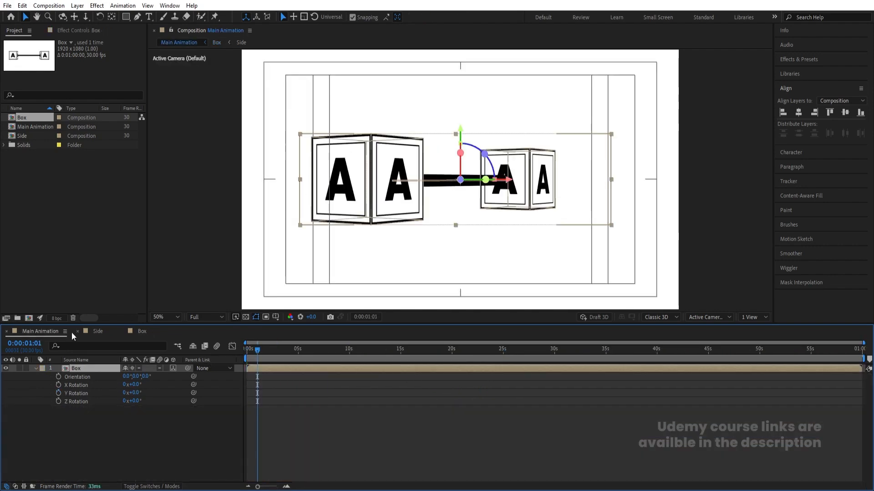
click(35, 368)
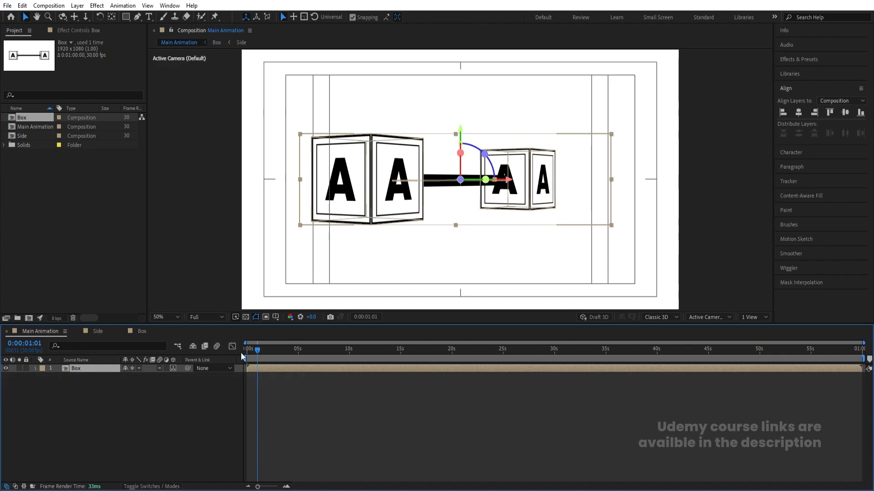
drag(251, 349, 121, 377)
key(s)
click(135, 377)
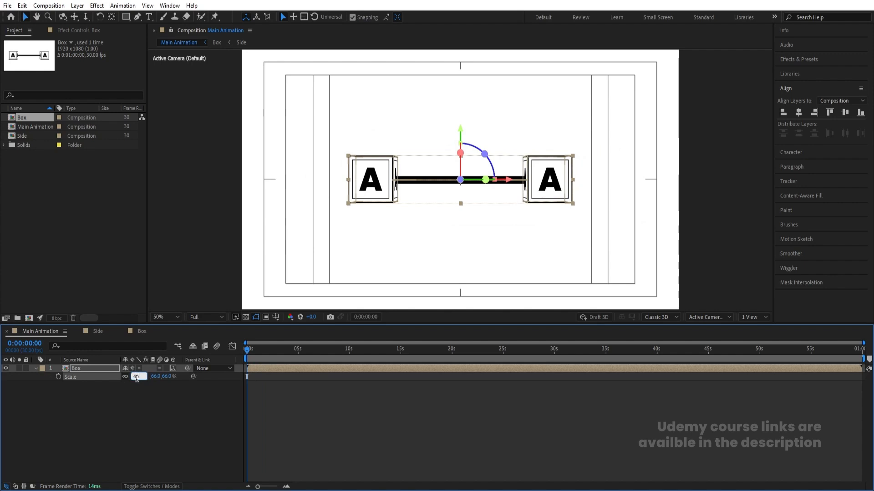
text(60)
key(Return)
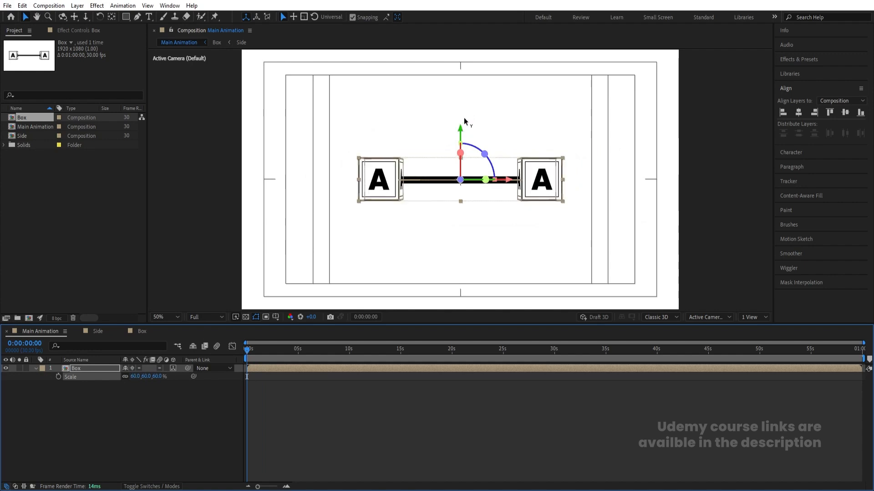
Move the Box layer up beyond the top of the frame, to a Y position of -127
drag(465, 121, 475, 7)
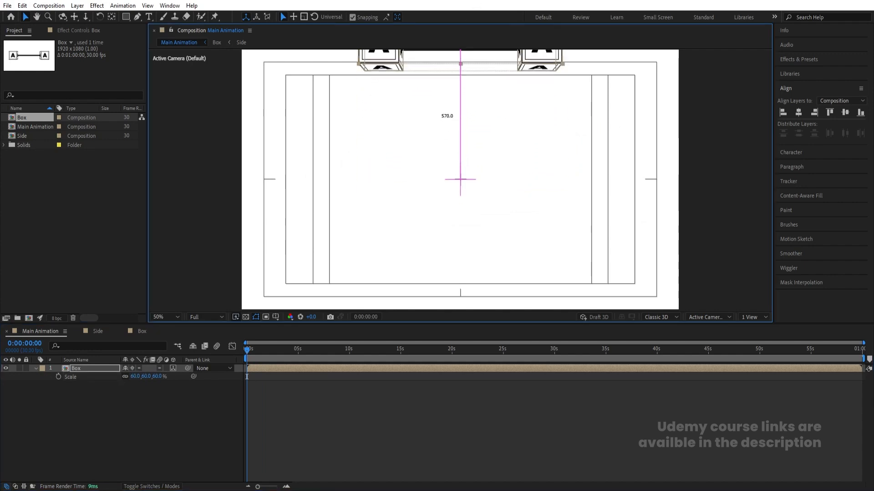
key(p)
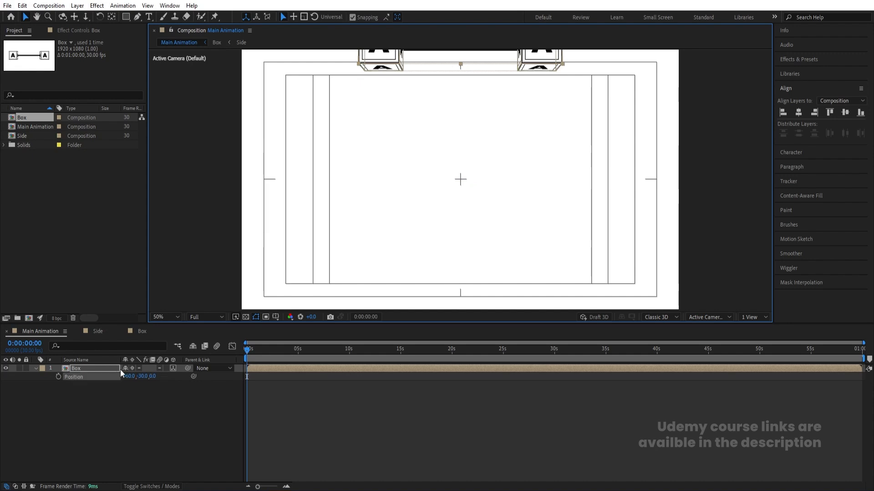
drag(143, 378, 107, 368)
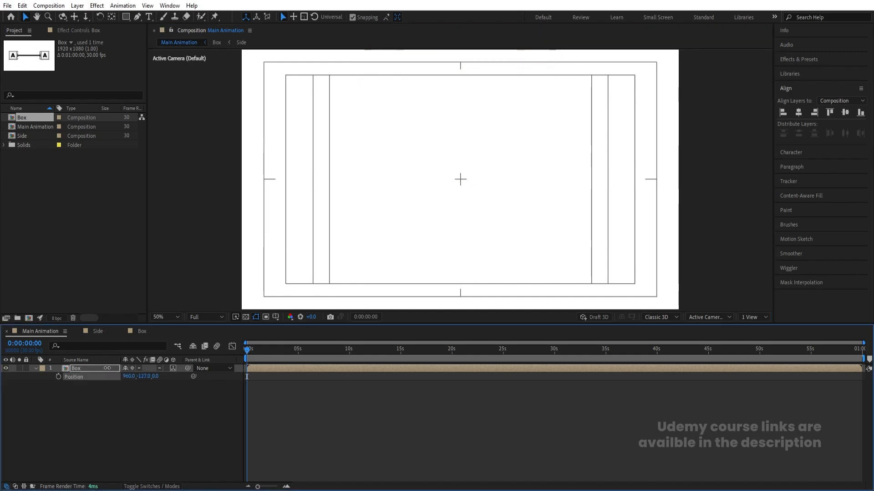
alt+click(59, 376)
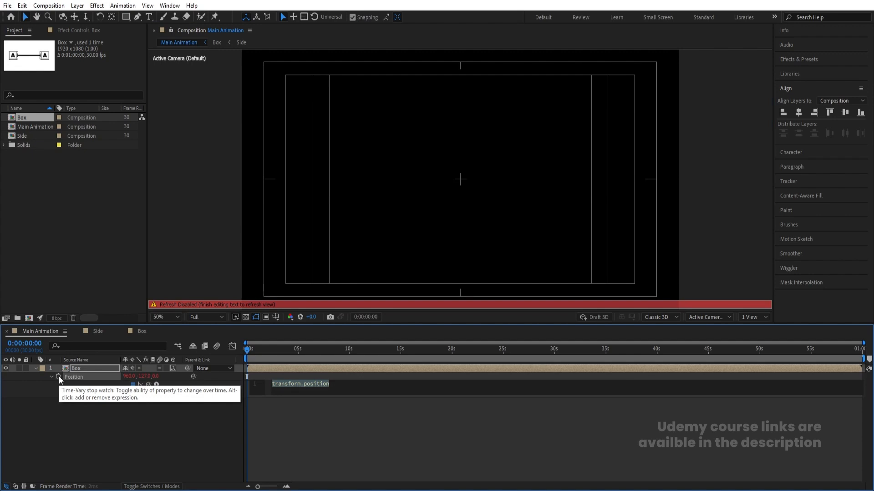
key(BackSpace)
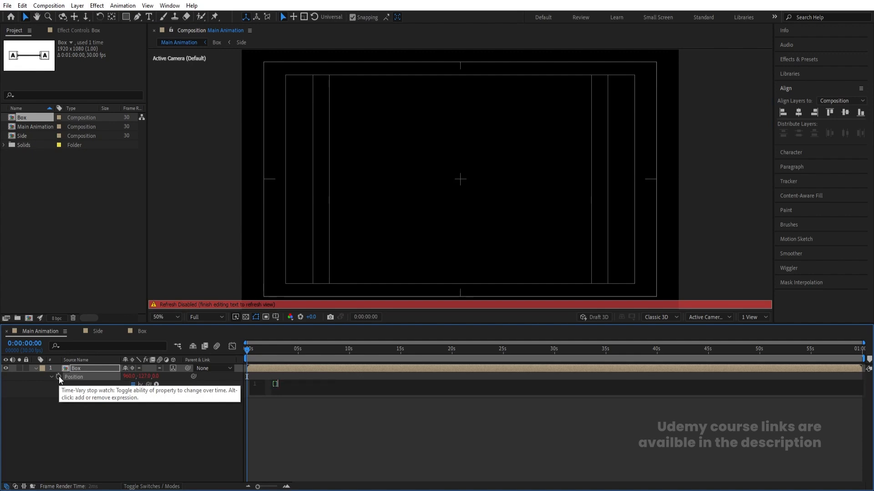
click(77, 425)
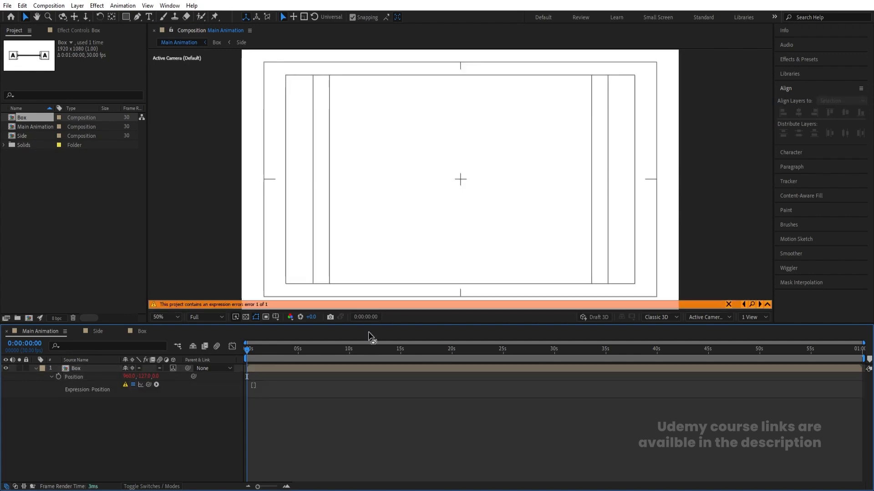
key(ctrl+z)
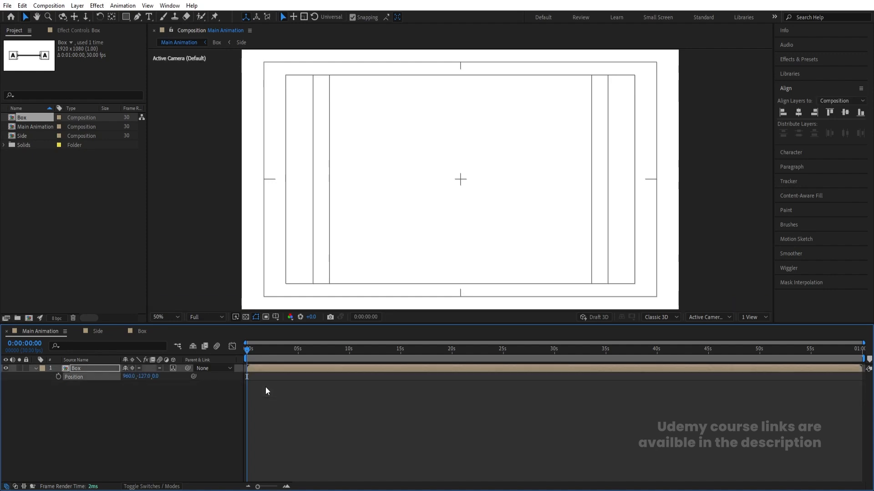
Add the expression [position[0],position[1],position[2]] to the Box layer's Position
alt+click(60, 374)
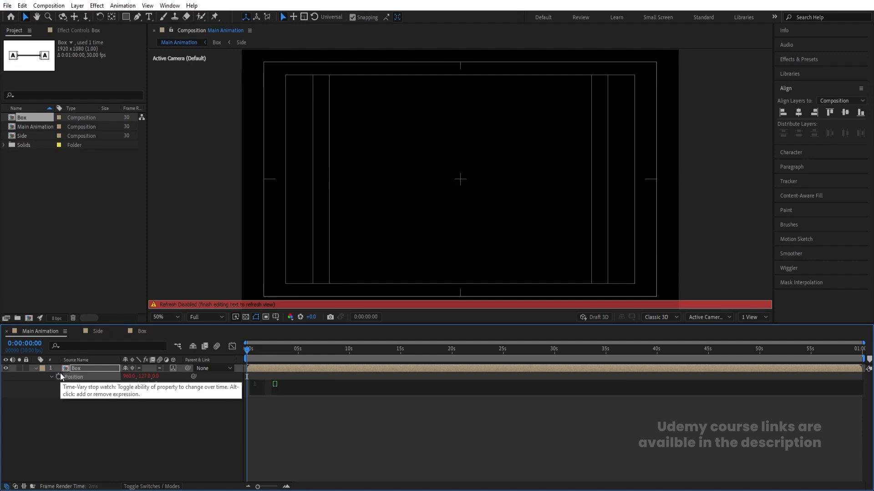
text([position)
text(pso)
key(BackSpace)
key(BackSpace)
text(osition)
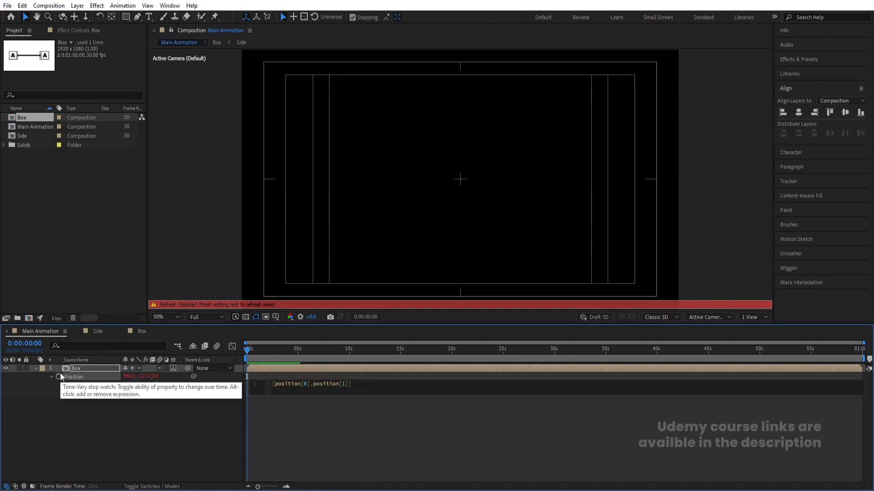
text([1],position[2)
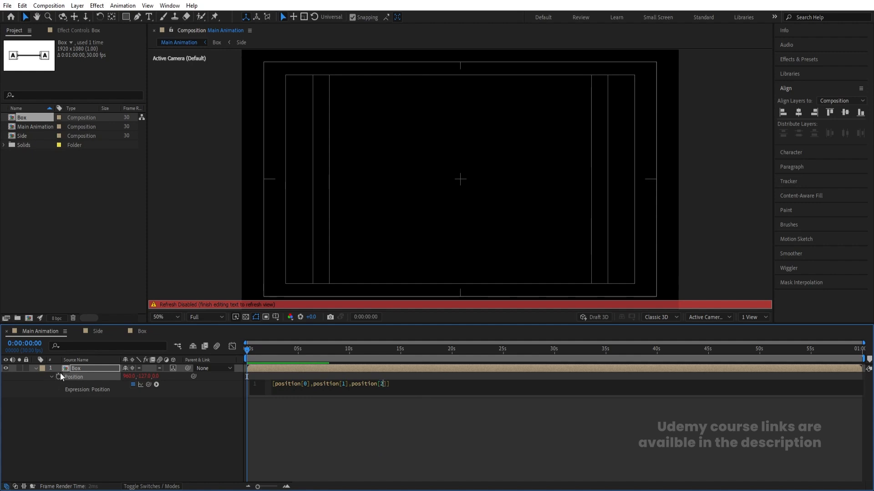
click(151, 415)
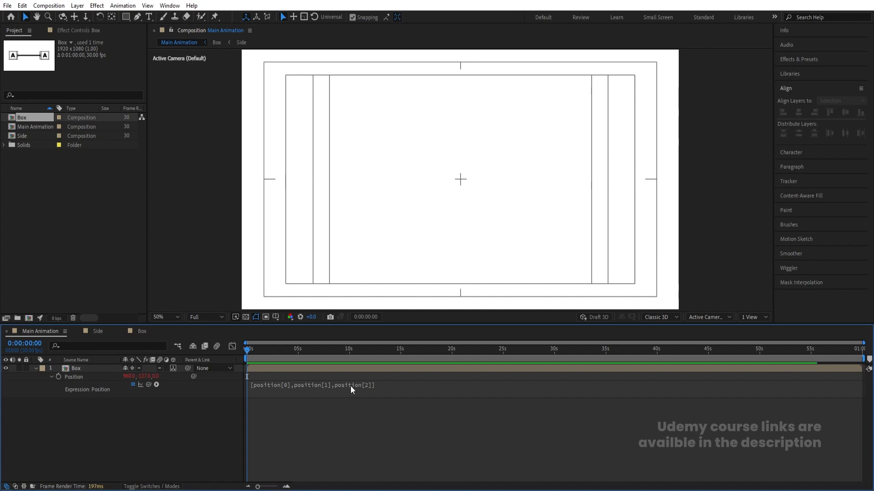
Try changing the Box layer's Y position with the expression active, and undo the change
drag(143, 377, 146, 378)
drag(143, 379, 178, 378)
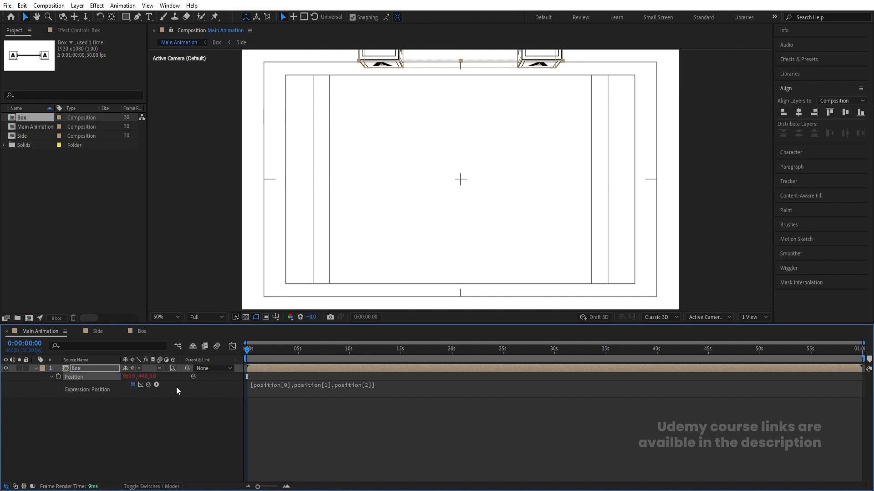
key(ctrl+z)
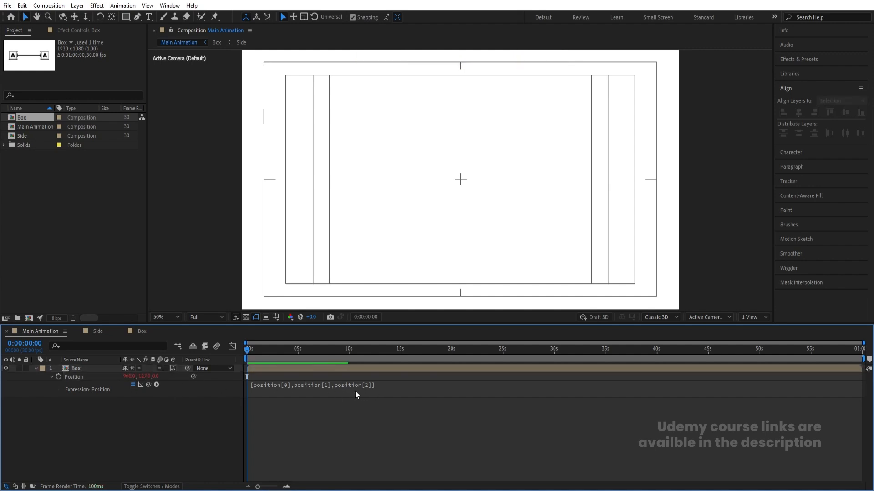
Extend the Y term of the Box layer's Position expression to position[1]+100*index
click(326, 386)
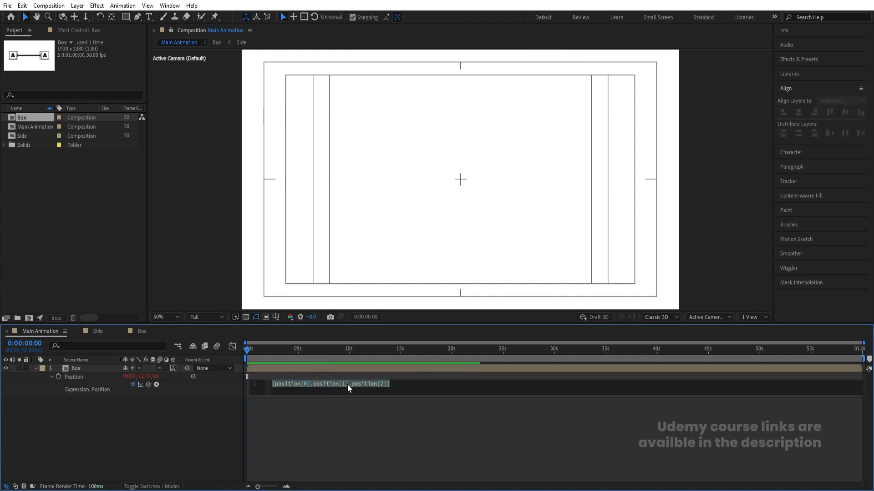
click(347, 384)
text(+)
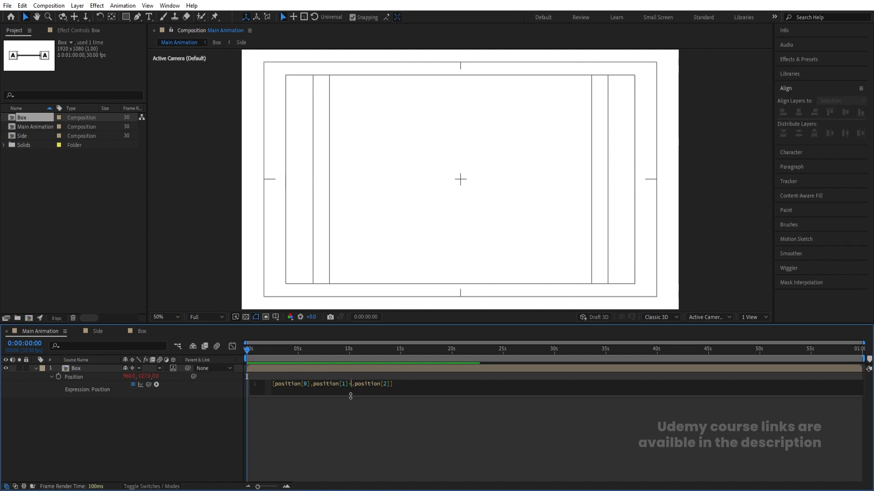
text(100)
text(*index)
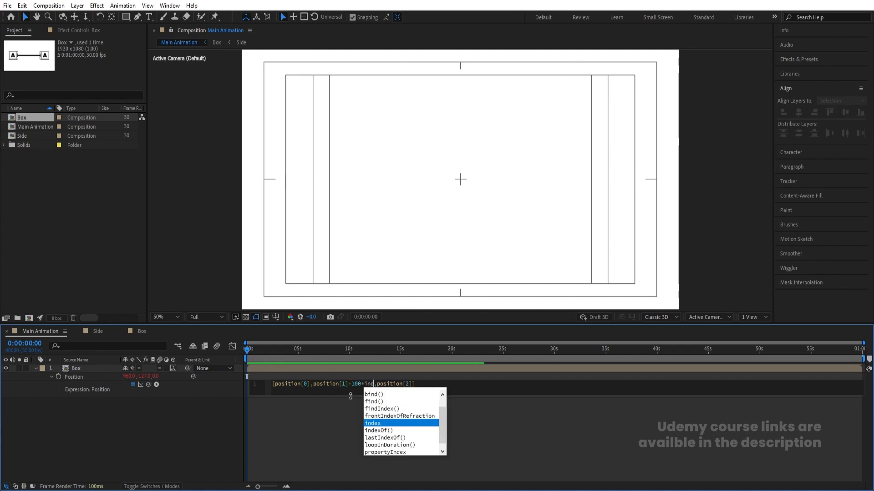
click(331, 414)
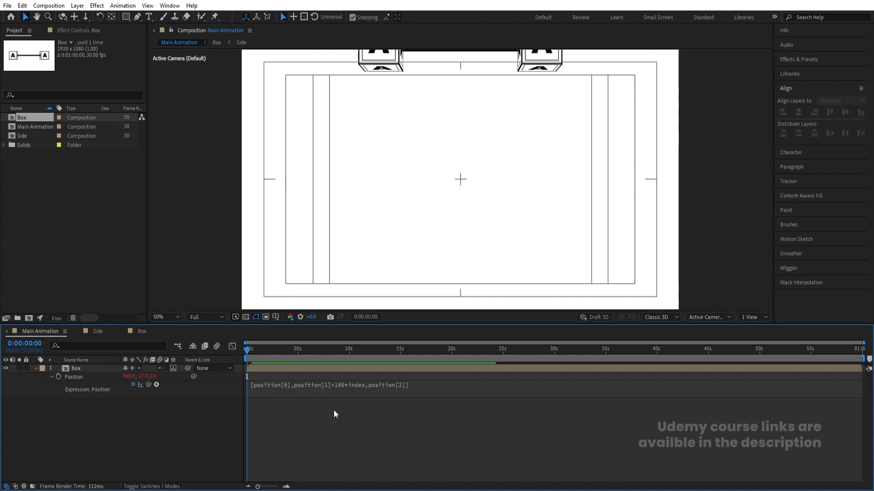
Try the 100-pixel spacing by duplicating the Box layer three times, and undo the duplicates
click(322, 369)
key(ctrl+d)
key(ctrl+d)
key(ctrl+d)
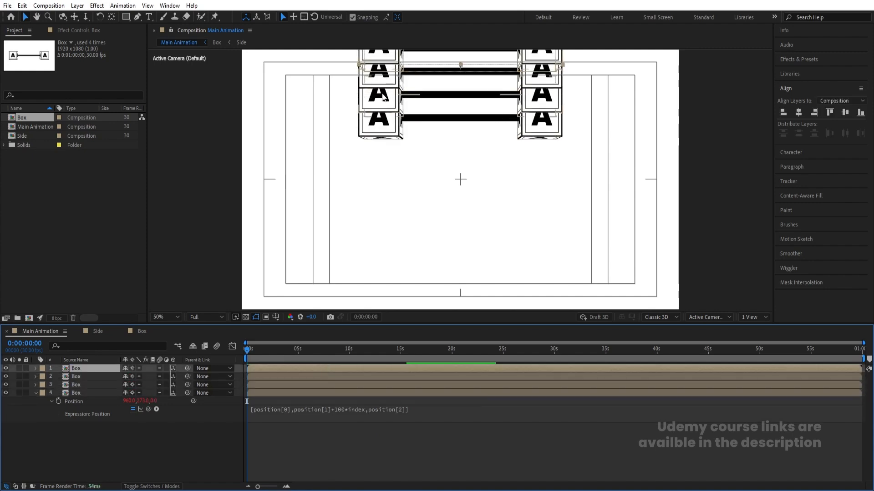
key(ctrl+z)
key(ctrl+z)
key(ctrl+z)
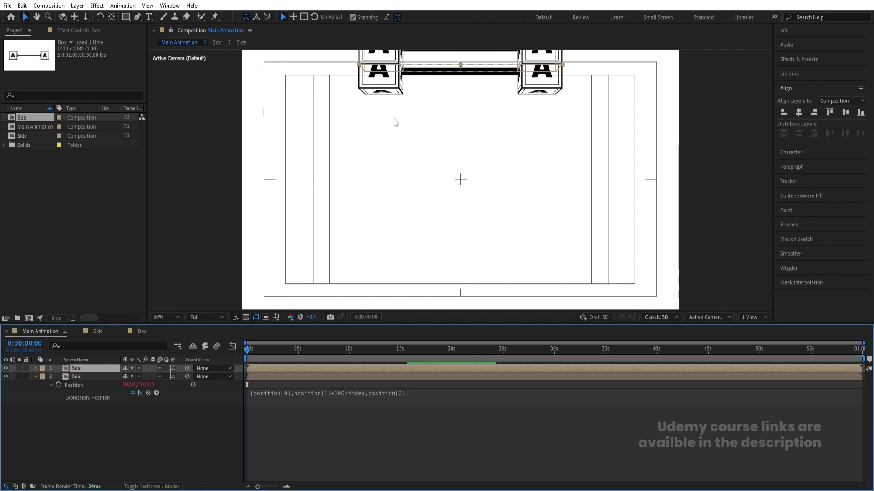
Set the index multiplier in the Box layer's Position expression to 150
click(355, 390)
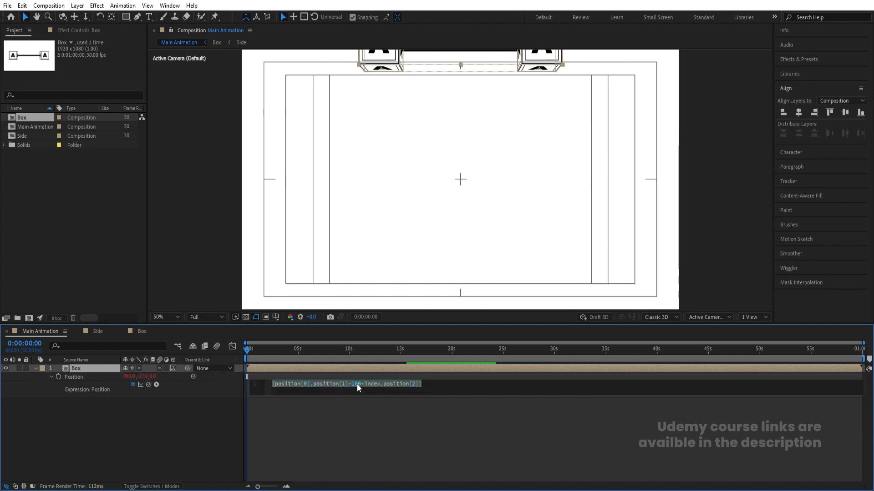
double_click(356, 384)
text(150)
click(375, 429)
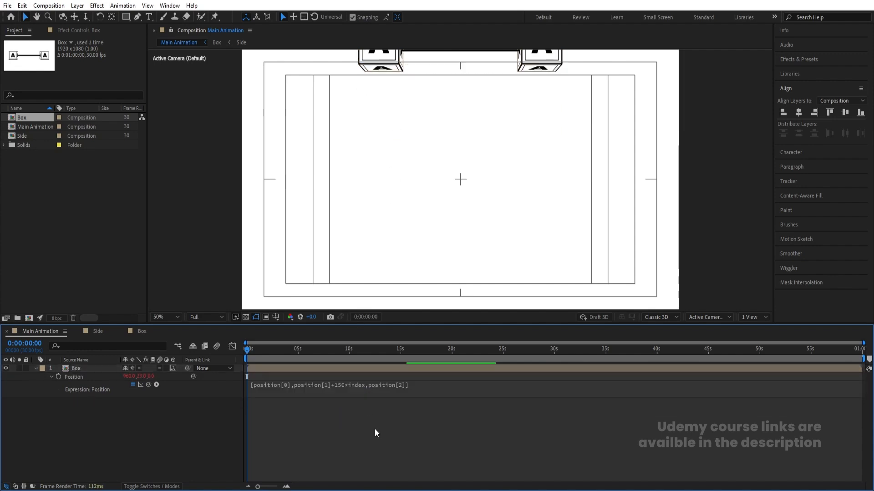
Try the 150-pixel spacing by duplicating the Box layer twice, and undo the duplicates
click(359, 370)
key(ctrl+d)
key(ctrl+d)
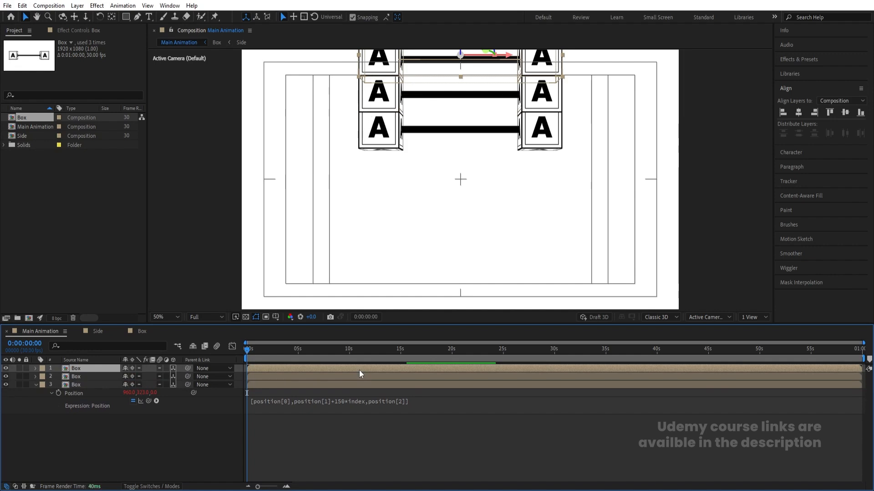
key(ctrl+z)
key(ctrl+z)
Set the index multiplier in the Box layer's Position expression to 190 and select the Box layer
click(340, 387)
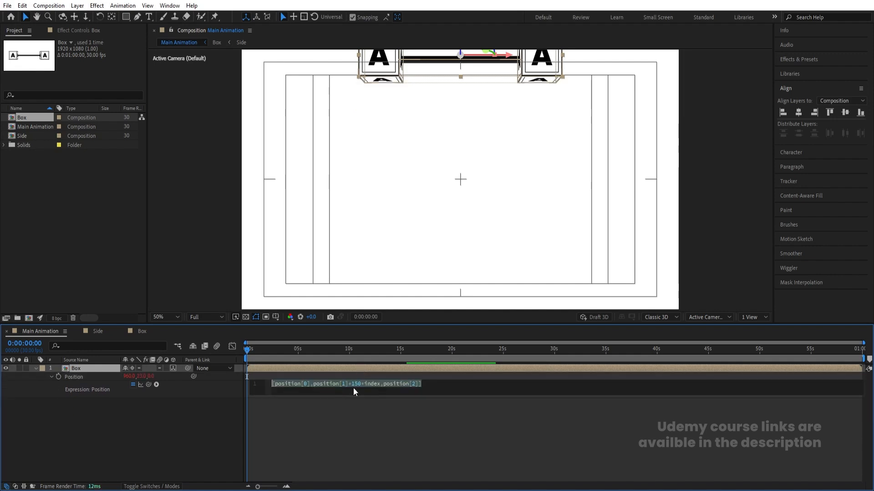
click(359, 383)
key(BackSpace)
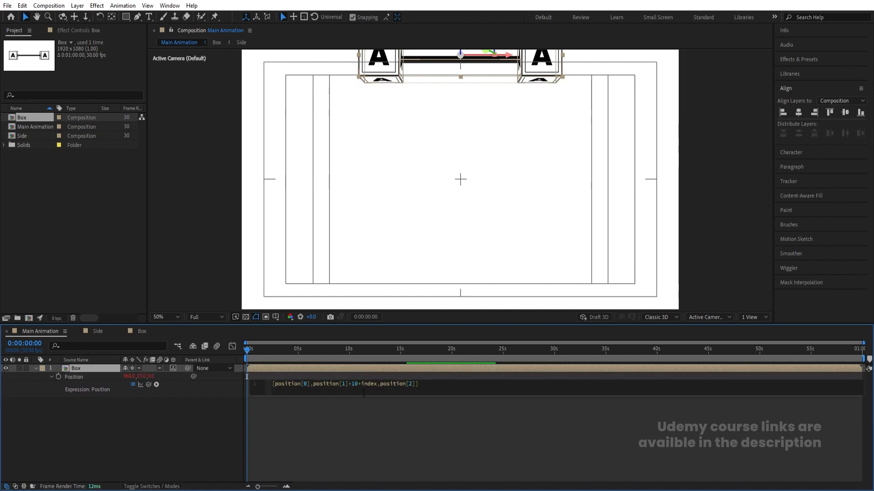
click(386, 442)
click(365, 359)
click(355, 369)
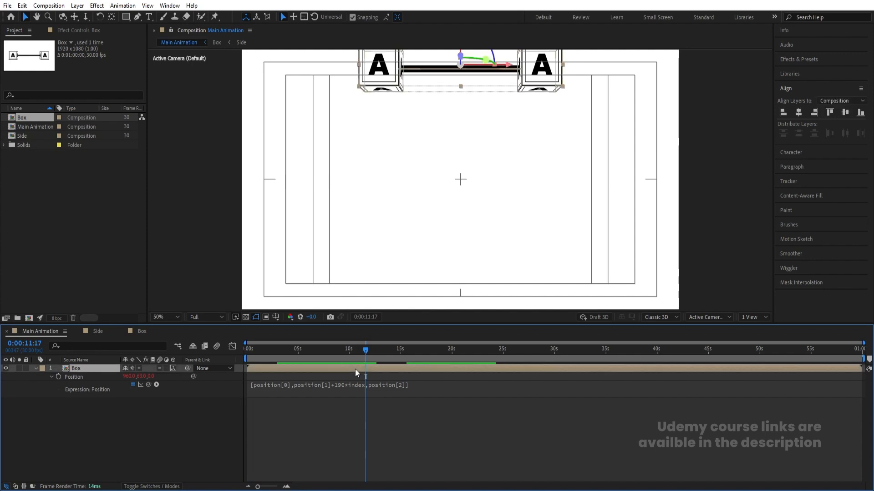
Duplicate the Box layer six times to stack copies down the frame
key(ctrl+d)
key(ctrl+d)
key(ctrl+d)
key(ctrl+d)
key(ctrl+d)
key(ctrl+d)
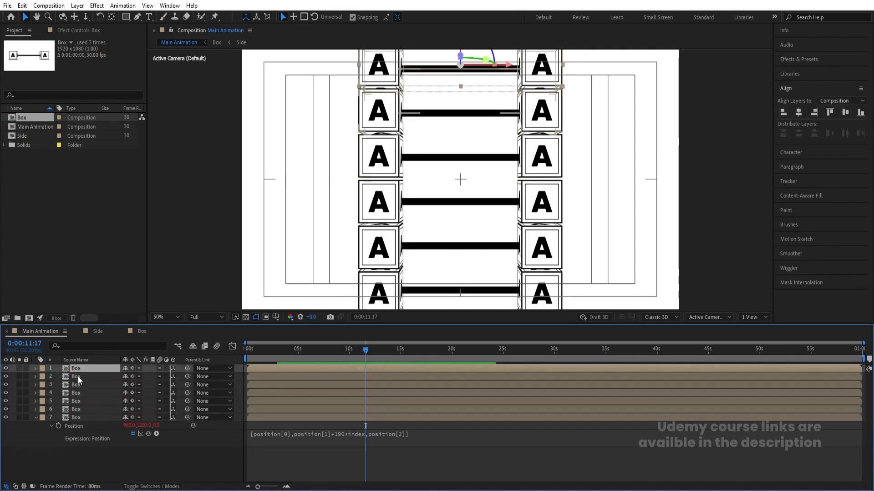
Shift all seven Box layers upward together by setting their Y position to -159
key(ctrl+a)
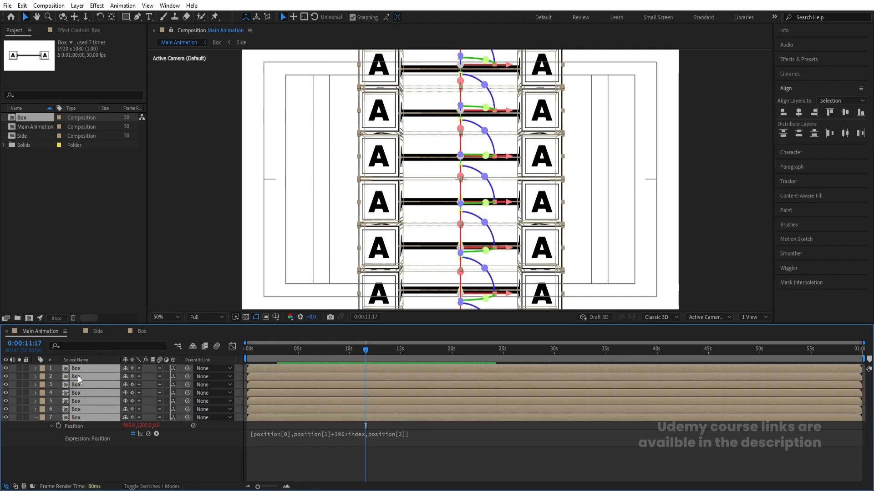
key(p)
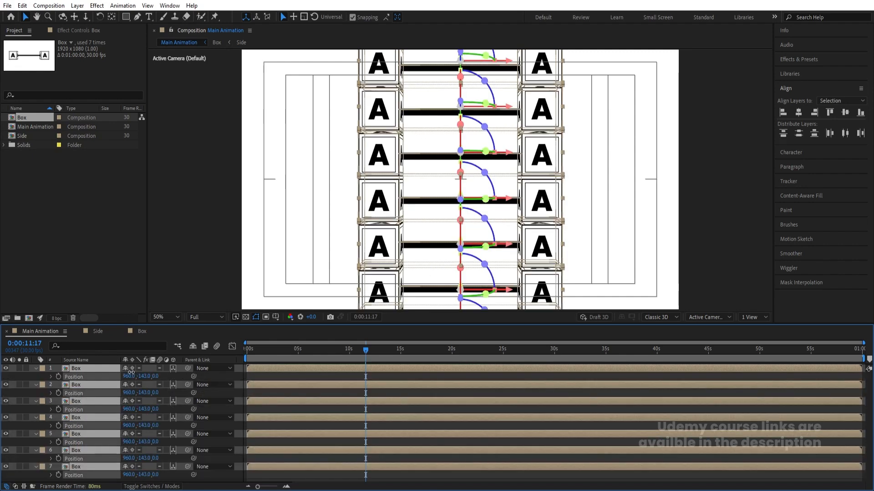
drag(131, 372, 123, 370)
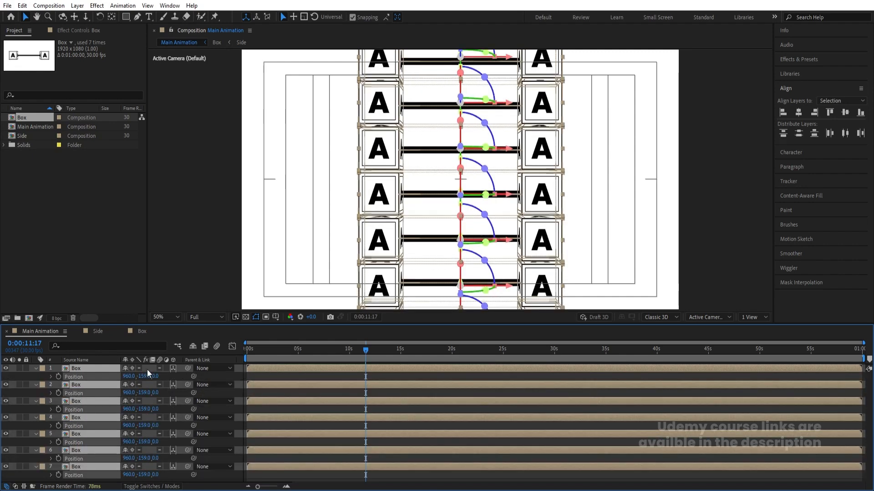
click(260, 378)
key(p)
Set the preview resolution to Quarter and play the Main Animation from the first frame
drag(261, 351, 202, 346)
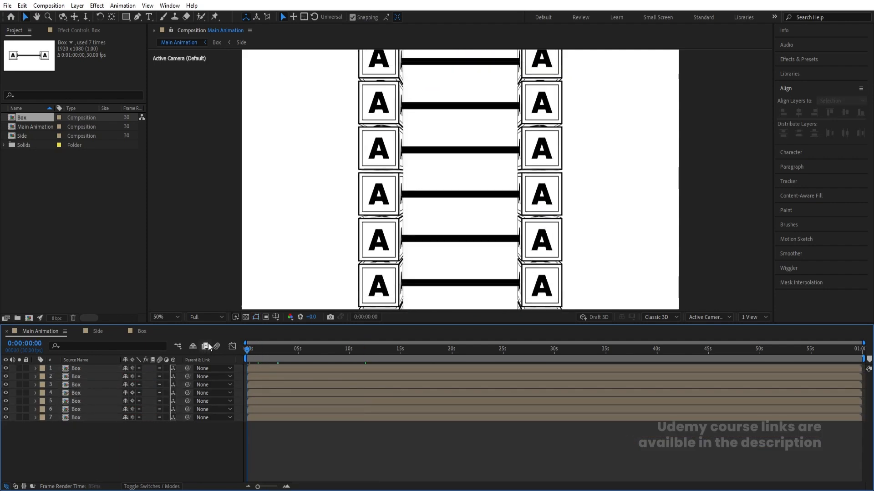
click(201, 317)
click(207, 371)
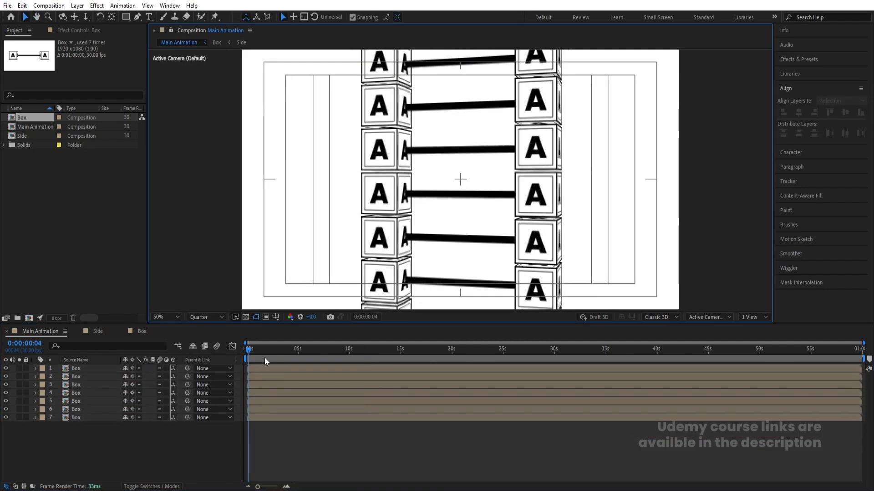
key(space)
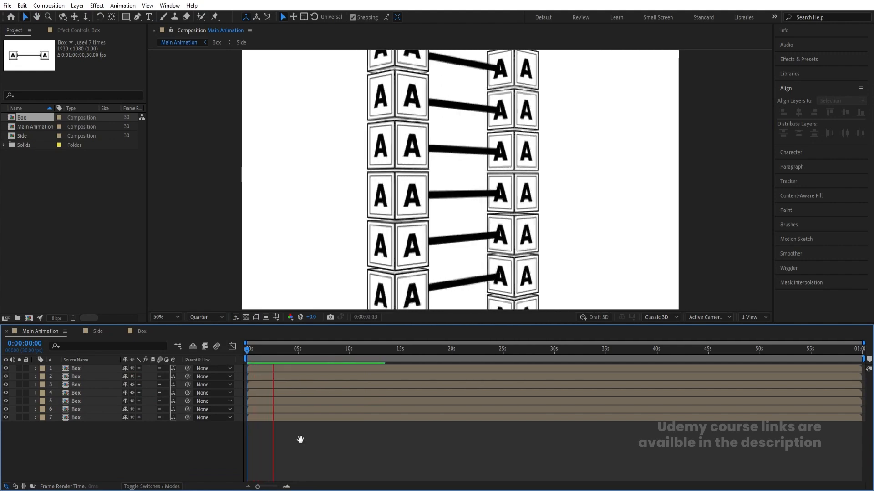
key(space)
Try a two-frame stagger by making Box layer 2 start at frame 2
key(Num_Lock)
drag(262, 349, 230, 348)
key(=)
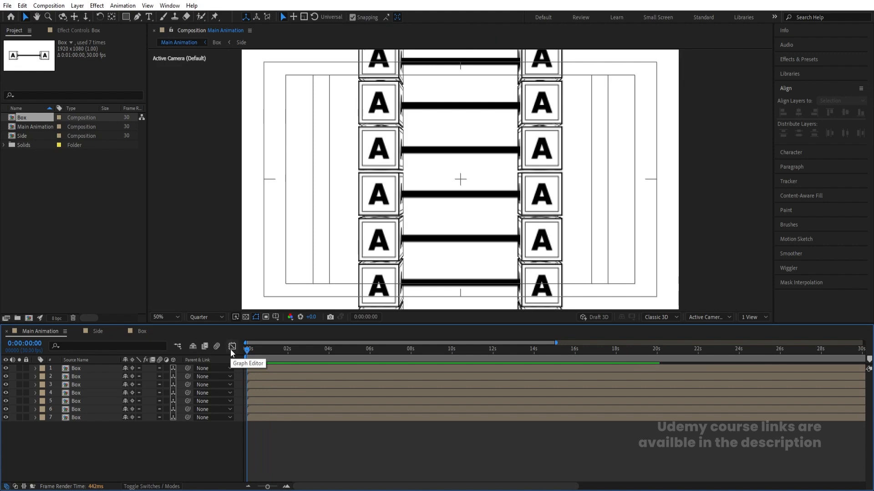
key(=)
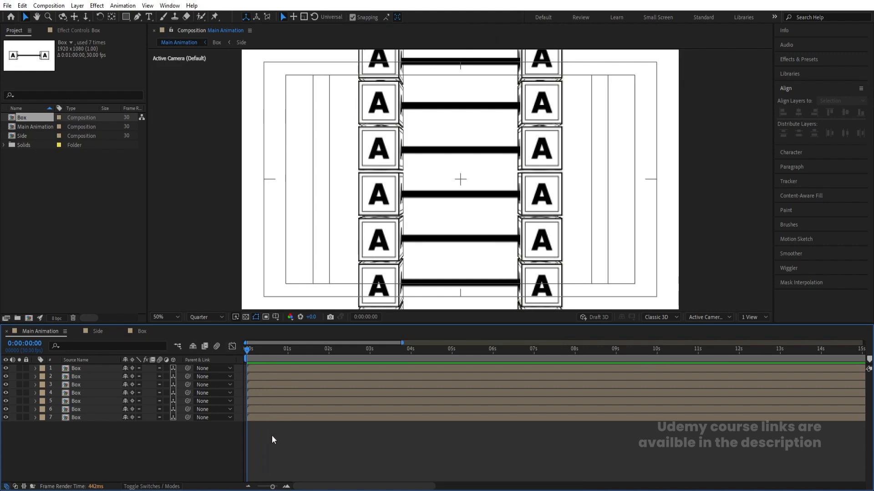
key(=)
key(Page_Down)
key(Page_Down)
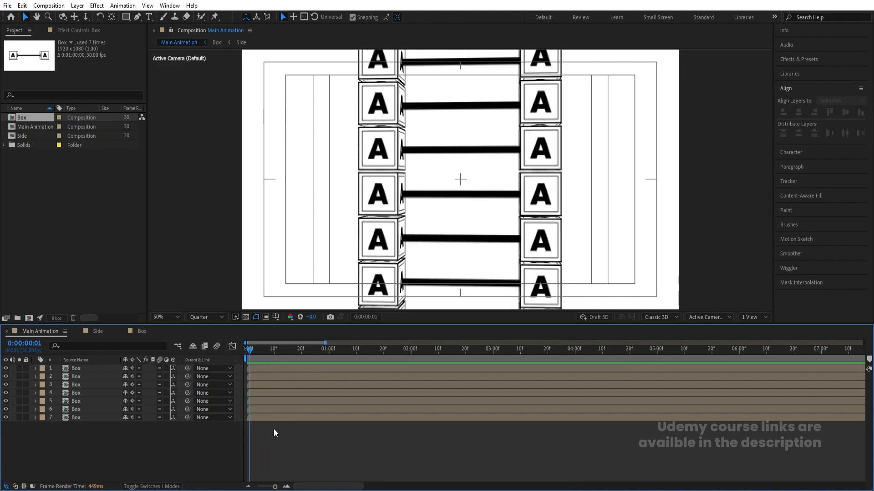
click(258, 376)
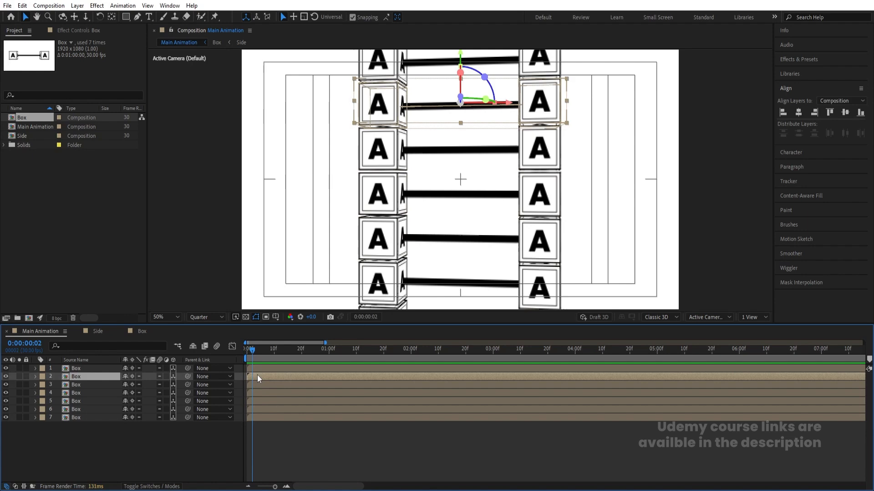
key([)
Continue the two-frame stagger by starting Box layers 3, 4 and 5 at frames 4, 6 and 8
key(Page_Down)
key(Page_Down)
click(257, 385)
key([)
key(Page_Down)
key(Page_Down)
click(258, 394)
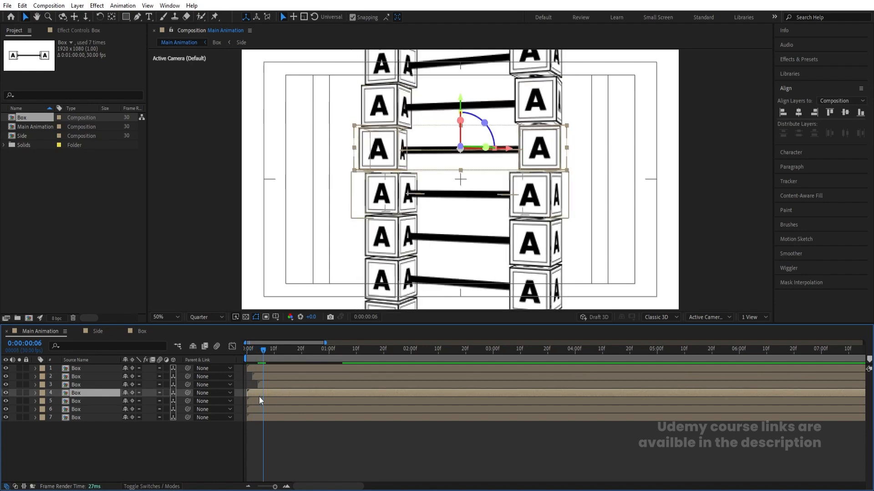
key([)
key(Page_Down)
key(Page_Down)
click(260, 400)
key([)
Start Box layers 6 and 7 at frames 10 and 12, and preview the two-frame stagger
key(Page_Down)
key(Page_Down)
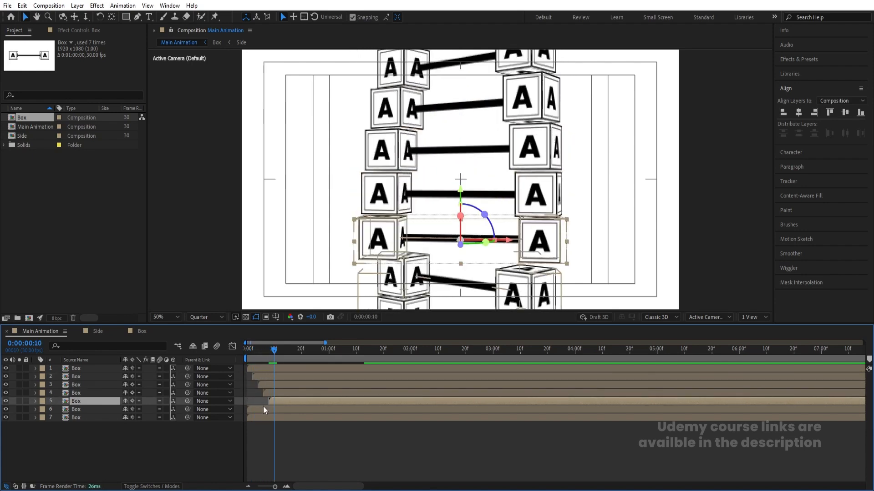
click(263, 406)
key([)
key(Page_Down)
key(Page_Down)
click(268, 414)
key([)
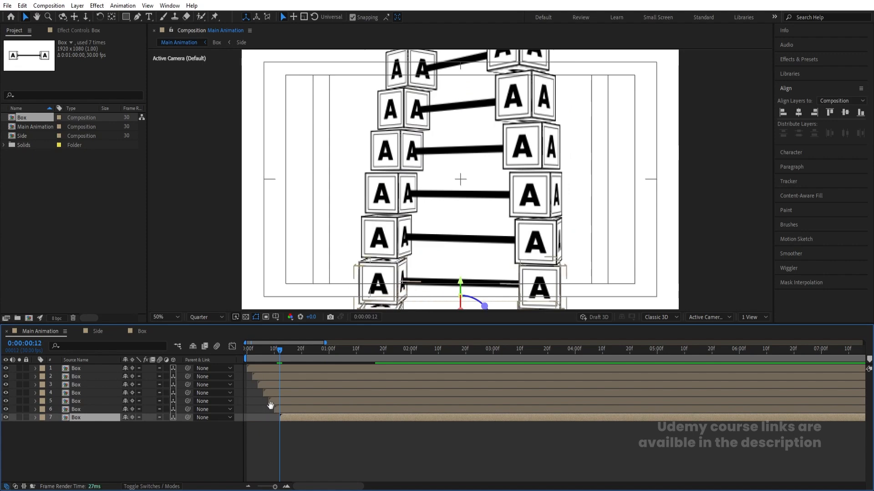
key(space)
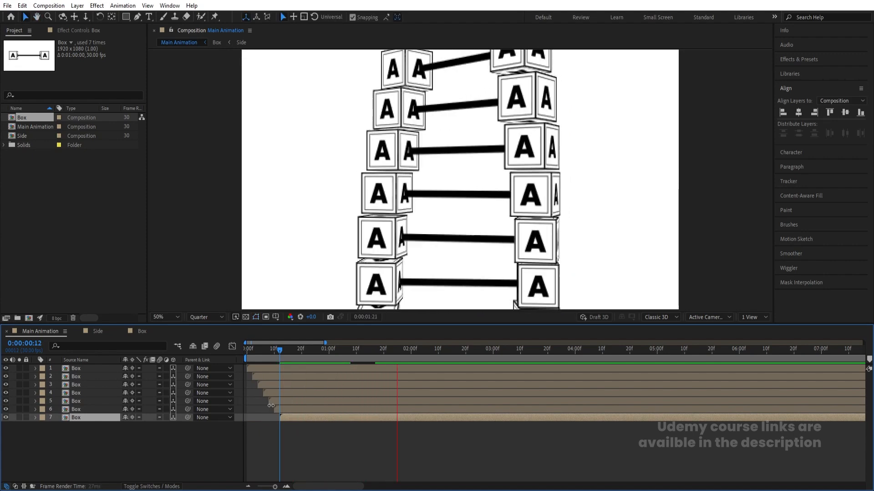
key(space)
Widen the stagger to five frames by making Box layer 2 start at frame 5
drag(256, 349, 201, 353)
key(equal)
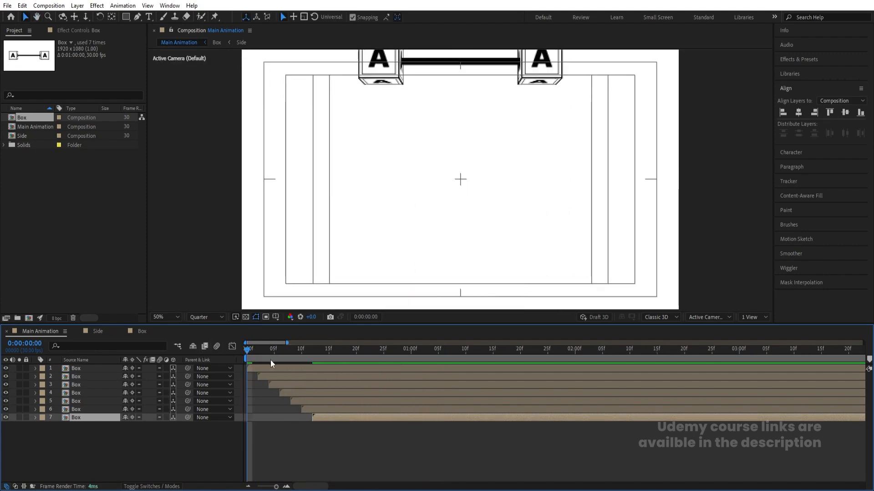
key(equal)
click(300, 351)
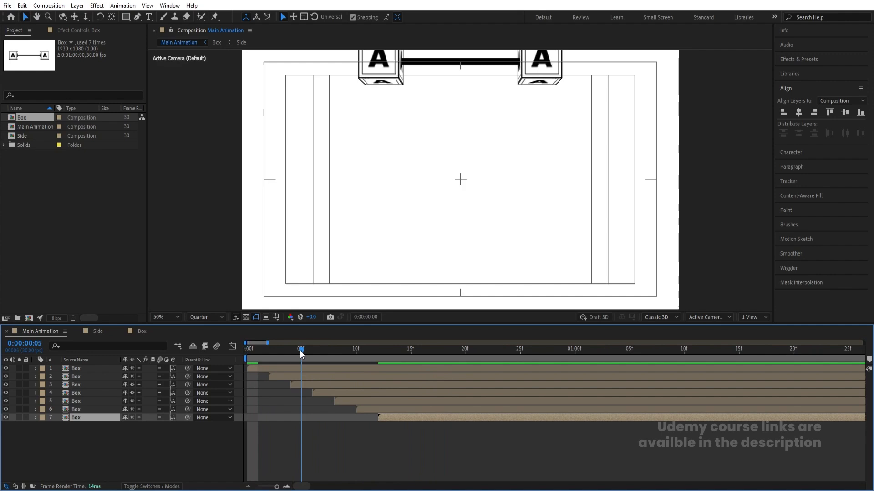
click(302, 376)
key(bracketleft)
Start Box layers 3, 4 and 5 at frames 10, 15 and 20
click(357, 352)
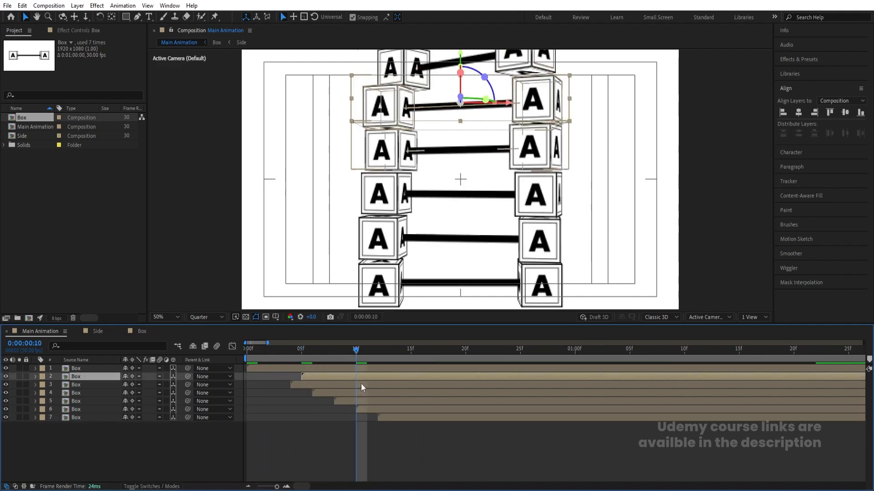
click(361, 385)
key(bracketleft)
click(411, 350)
click(408, 393)
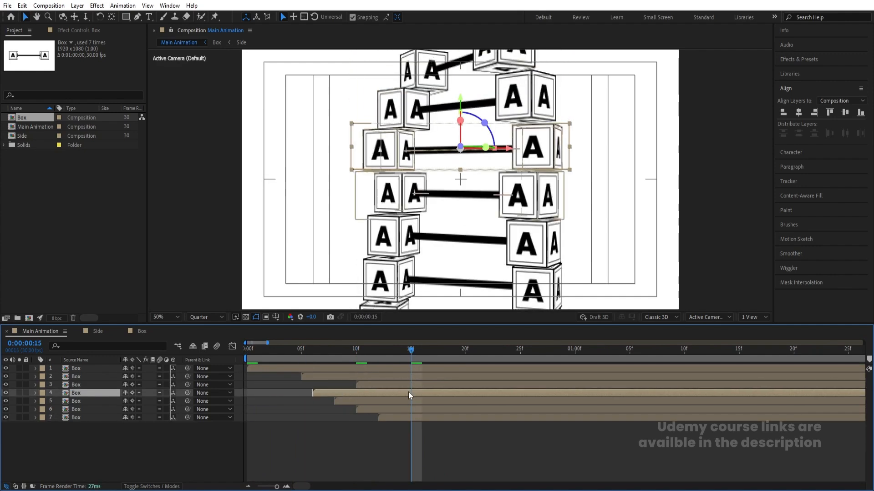
key(bracketleft)
click(465, 349)
click(469, 400)
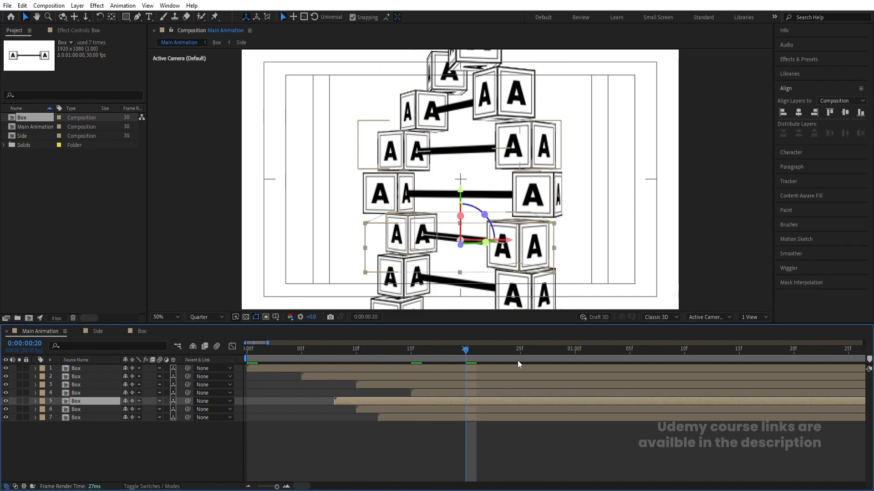
key(bracketleft)
Start Box layer 6 at frame 25 and Box layer 7 at 0:00:01:00
click(519, 349)
click(521, 408)
key(bracketleft)
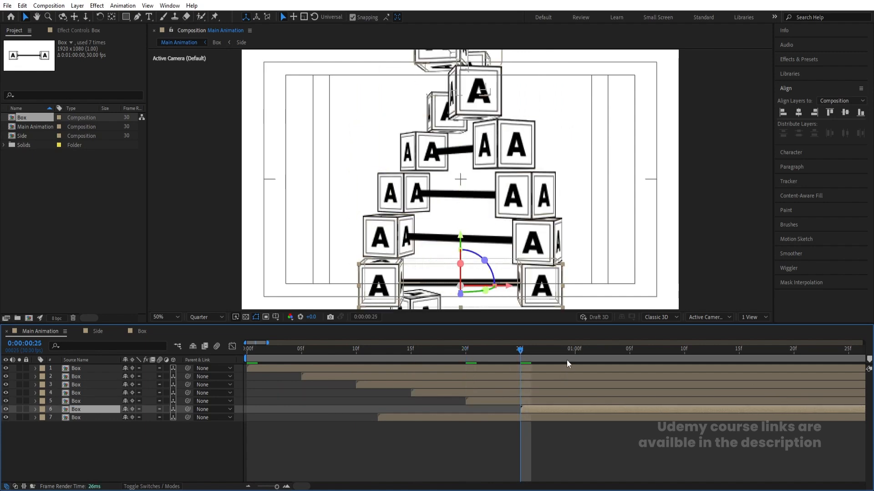
click(575, 348)
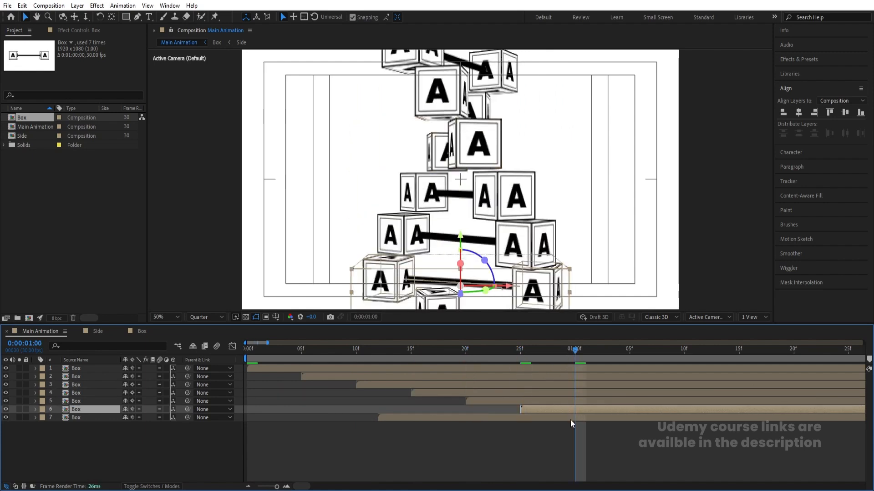
click(569, 417)
key(bracketleft)
Set the start of the work area to 0:00:01:00 and preview the staggered rotation
key(minus)
key(minus)
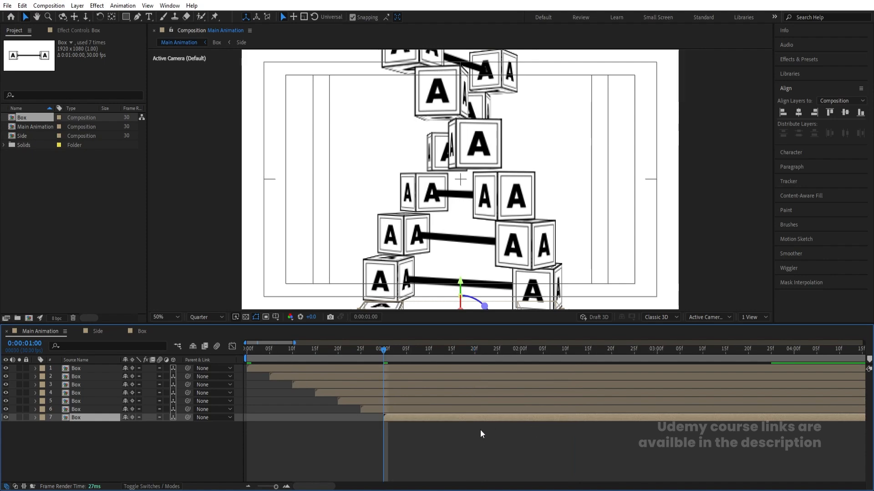
key(b)
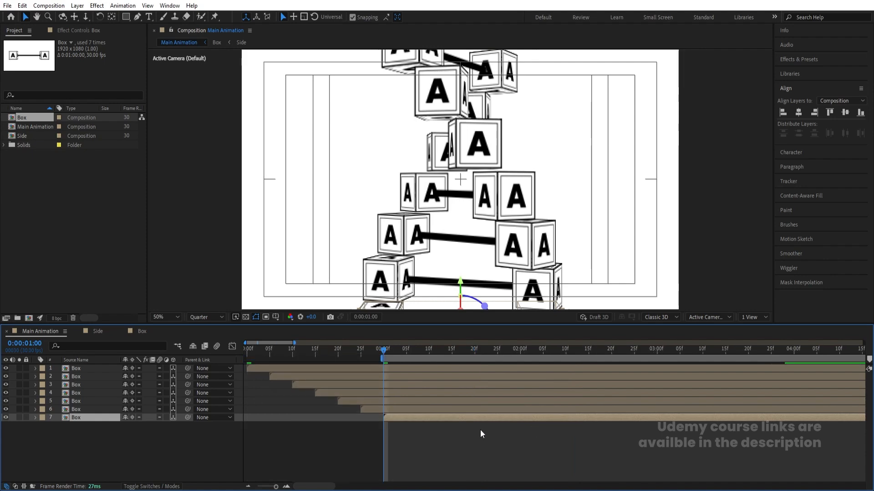
key(space)
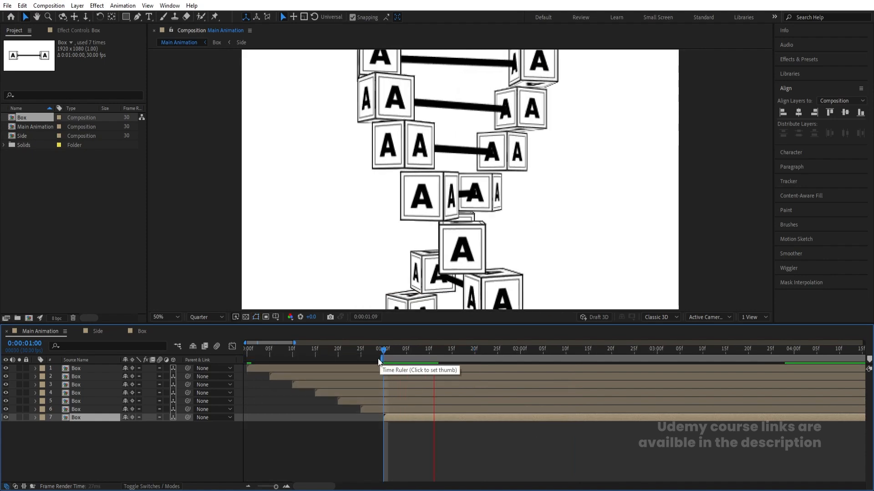
click(416, 437)
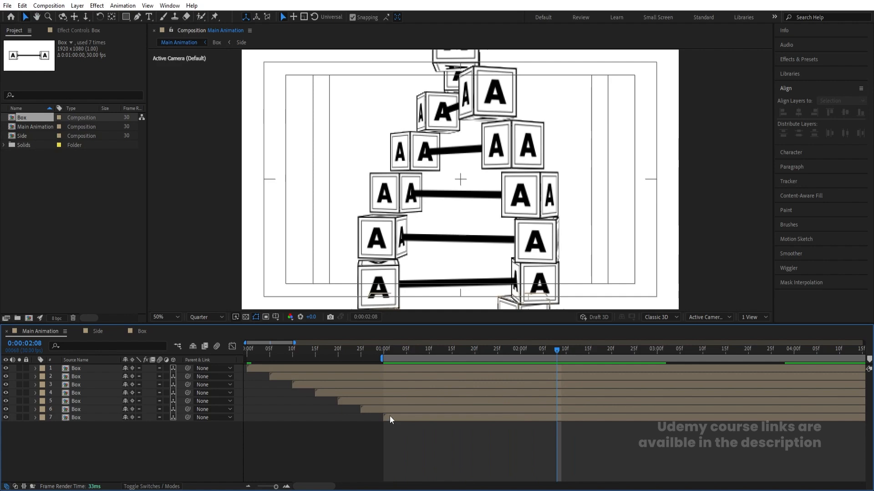
In the Box composition, add a loopOut() expression to Shape Layer 1's Y Rotation and preview the loop from 0:00:03:00
double_click(390, 415)
click(394, 396)
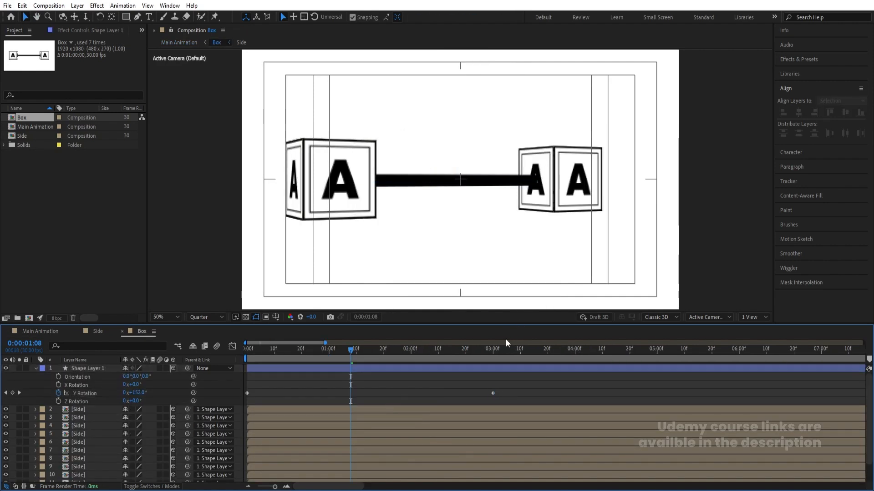
click(493, 348)
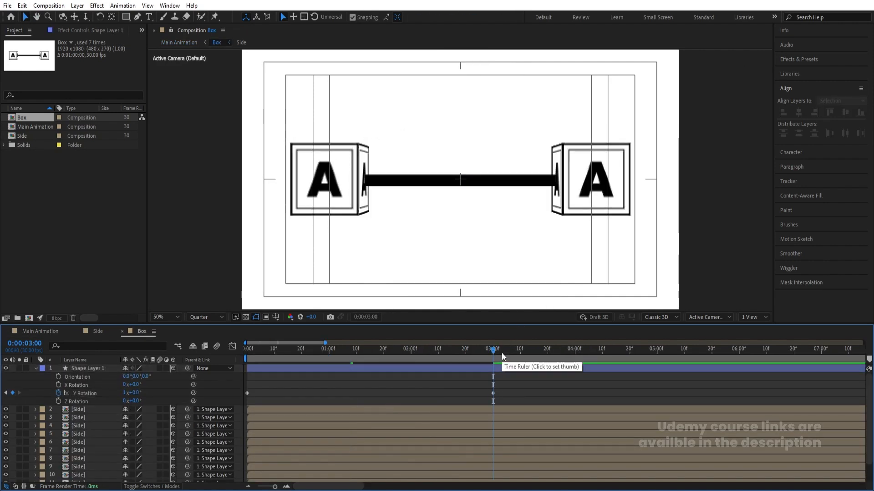
alt+click(60, 395)
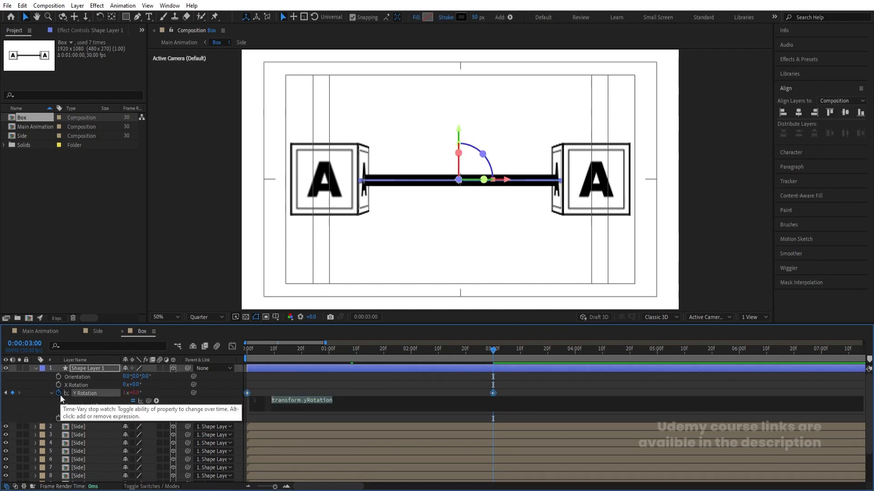
text(loo)
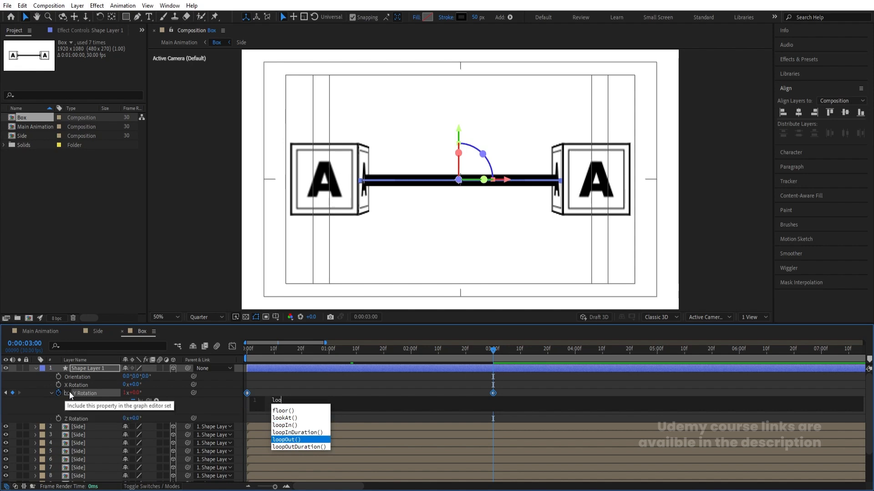
key(Return)
click(275, 392)
key(space)
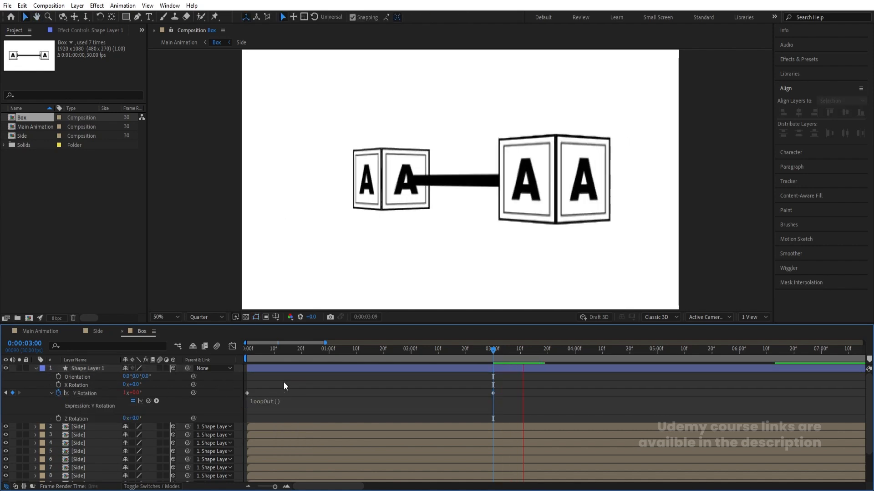
key(space)
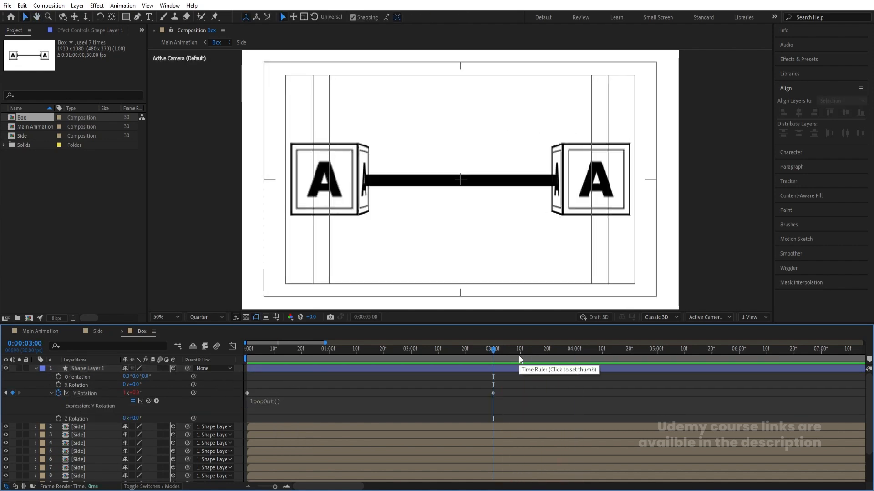
Return to the Main Animation composition and set the end of the work area to 0:00:04:00
click(41, 332)
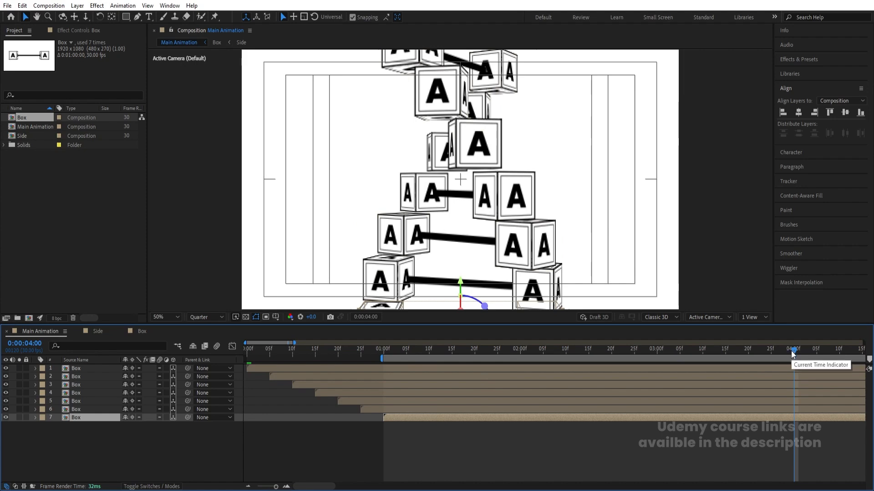
scroll(793, 361, down, 3)
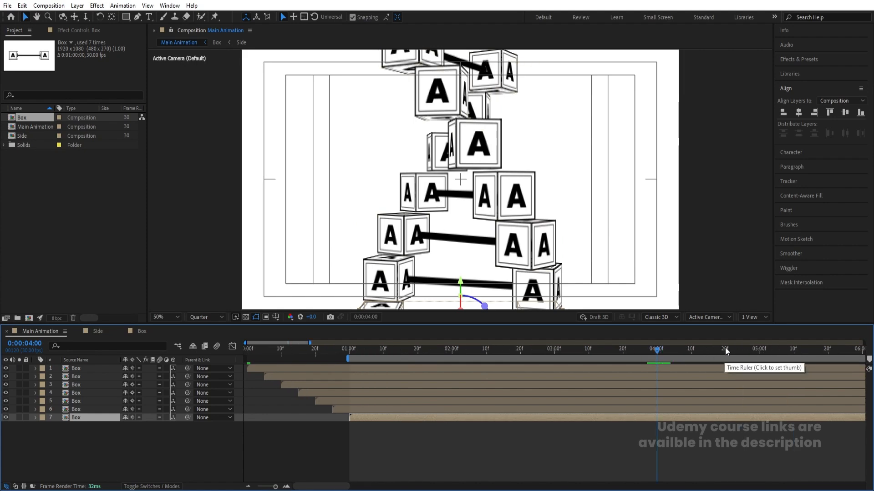
key(n)
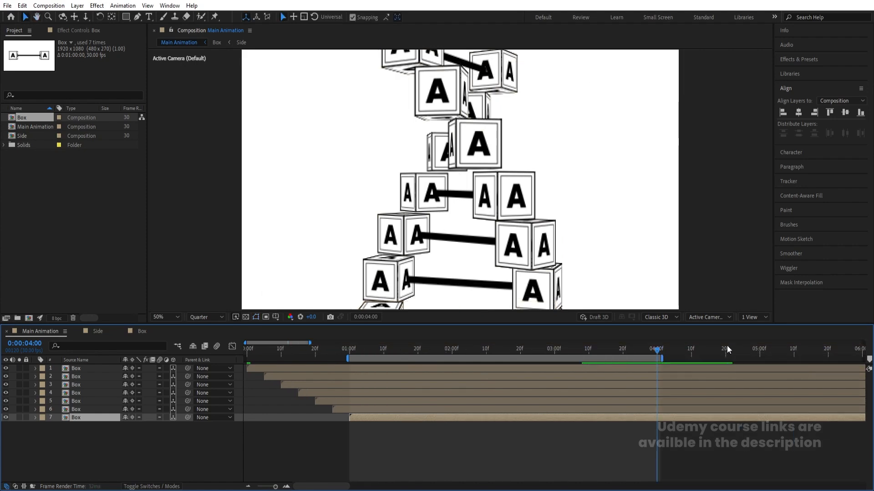
Preview the Main Animation loop and set the composition viewer's resolution to Full
key(space)
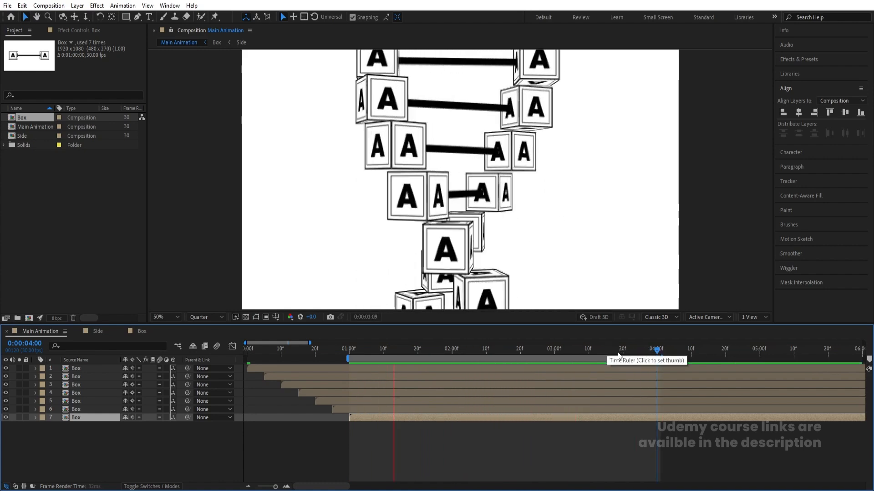
key(space)
click(210, 317)
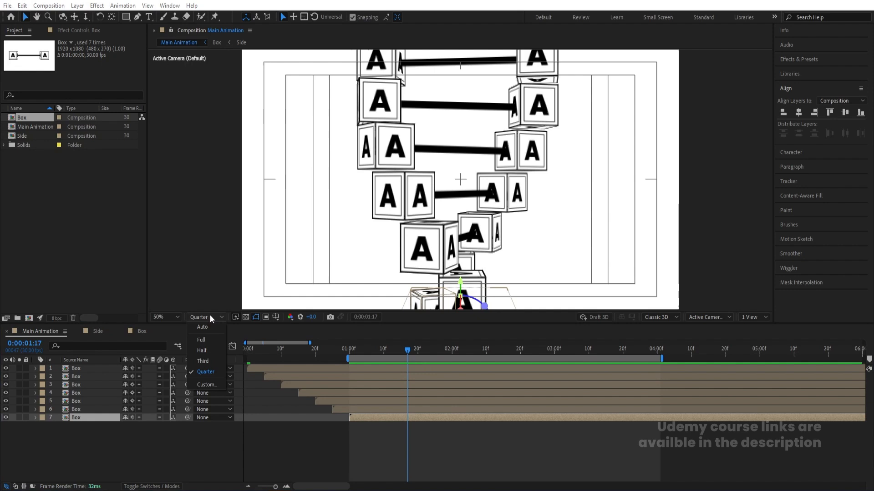
click(203, 340)
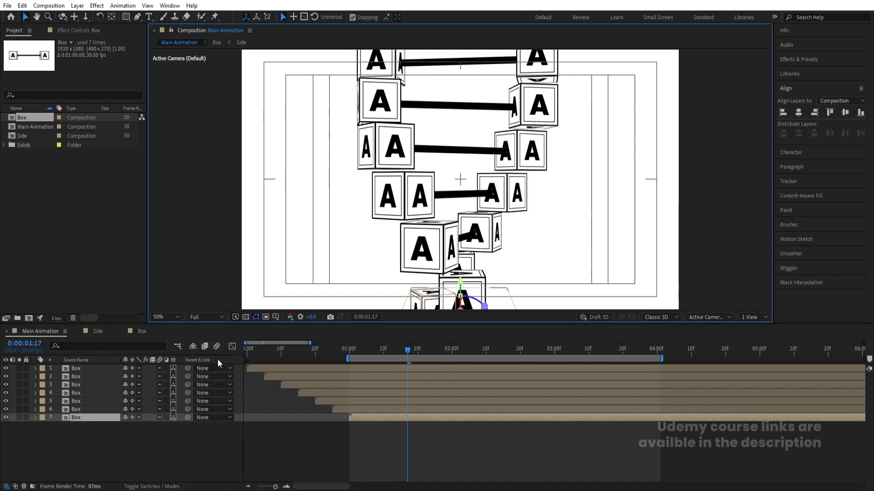
click(193, 438)
Split the composition viewer into 2 Views, showing the Top view beside the Default view
click(701, 315)
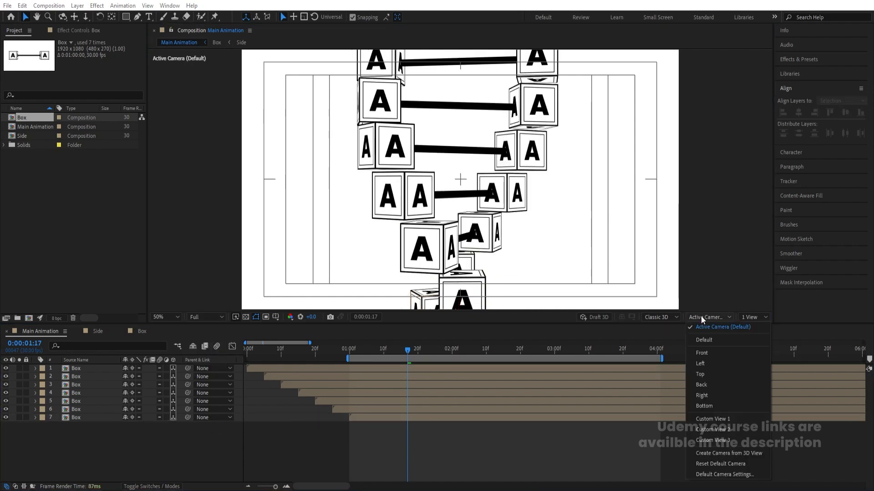
click(708, 373)
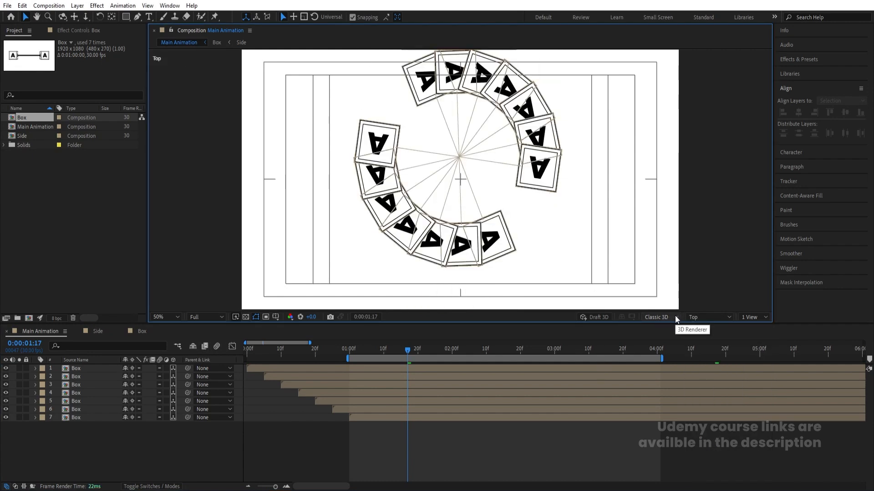
click(744, 319)
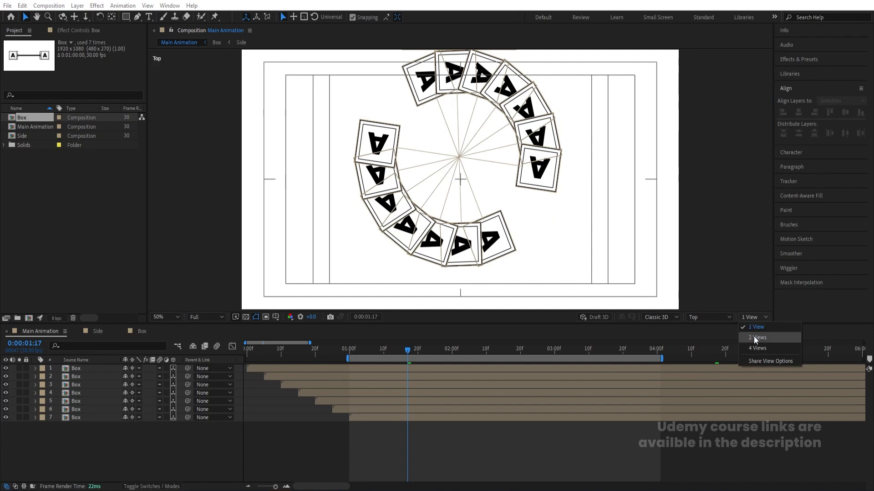
click(755, 337)
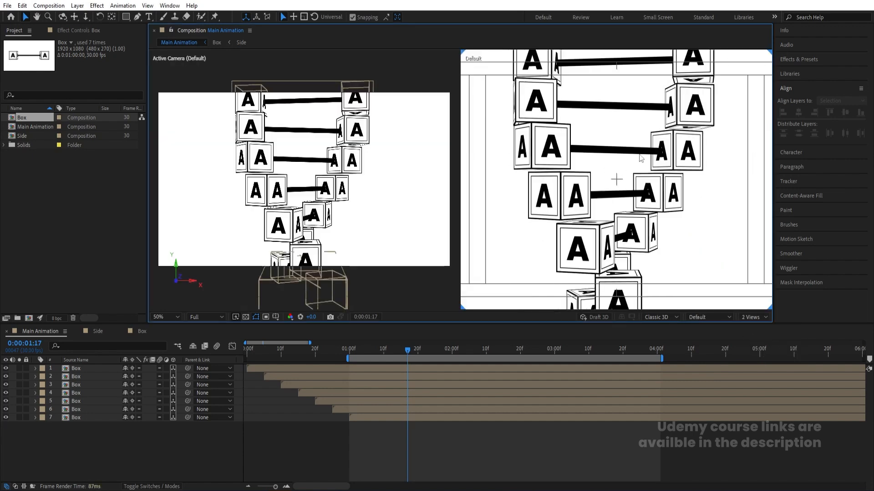
scroll(647, 165, down, 2)
click(362, 179)
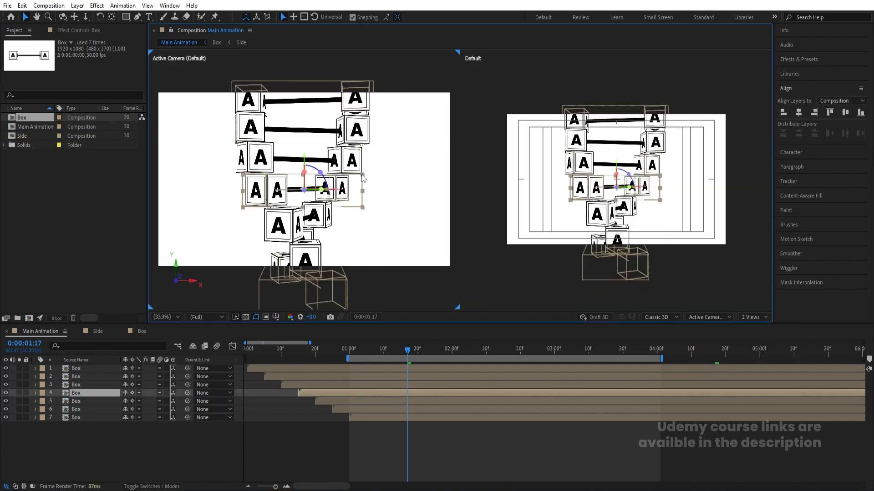
click(716, 317)
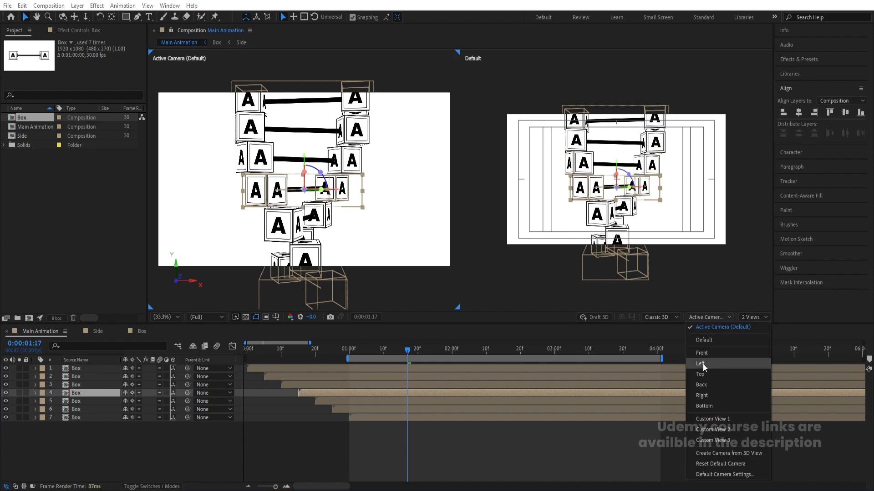
click(701, 372)
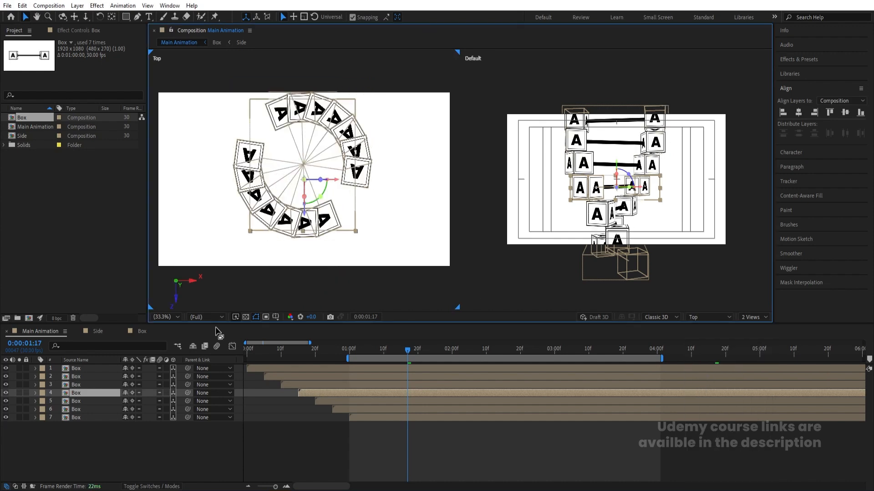
click(157, 449)
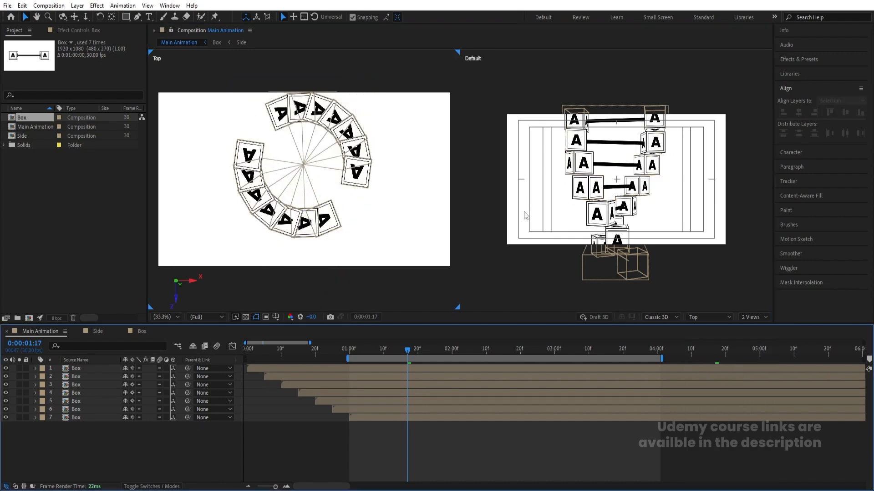
Add a two-node 50mm camera named Camera 1 to the Main Animation composition
right_click(121, 443)
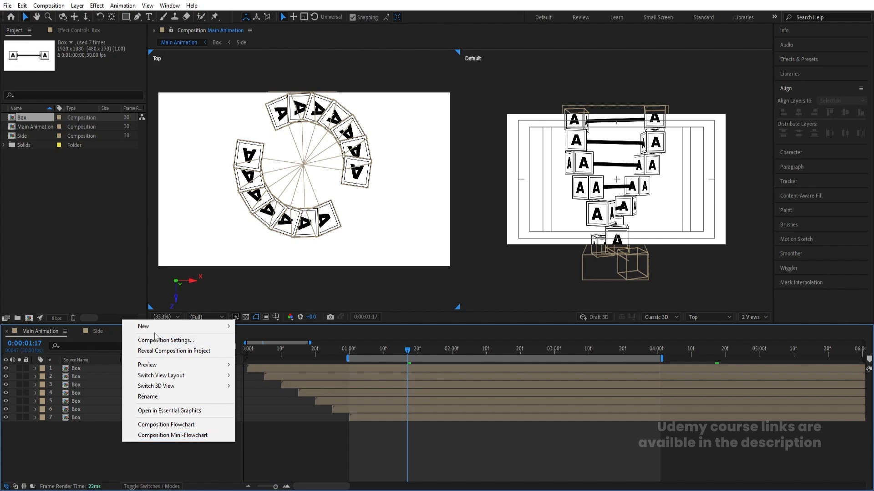
mouse_move(182, 326)
click(263, 373)
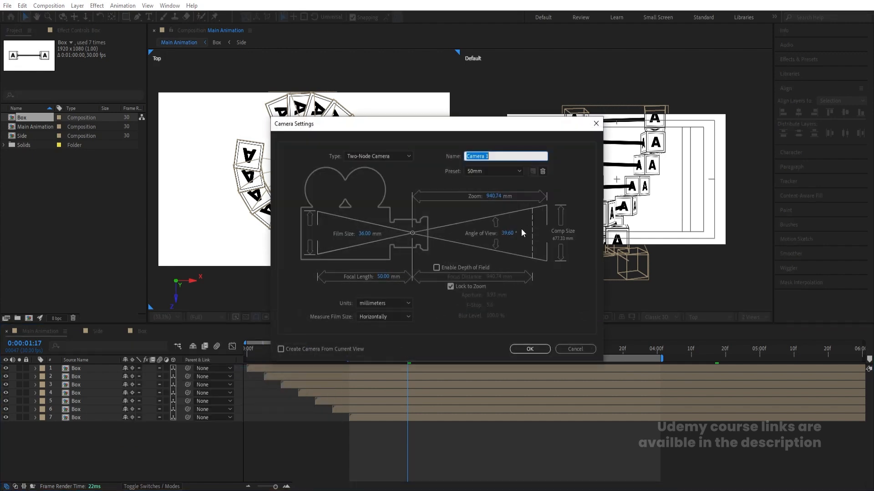
click(508, 233)
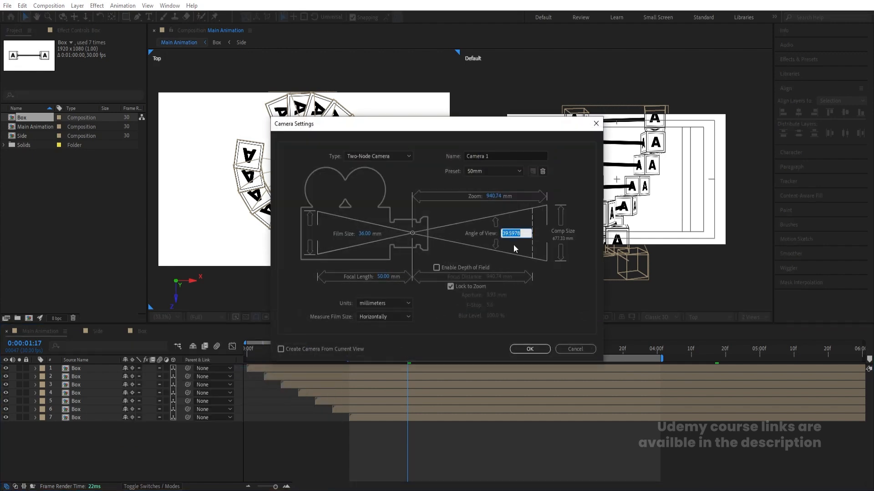
click(535, 346)
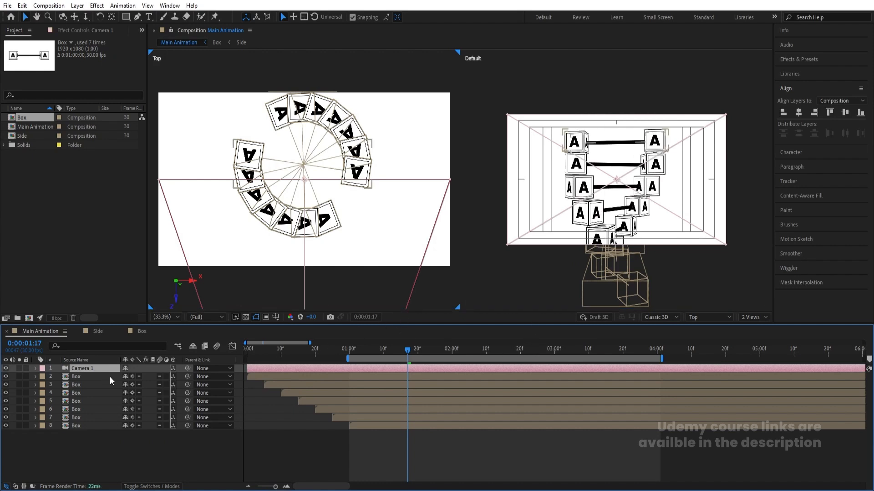
click(110, 439)
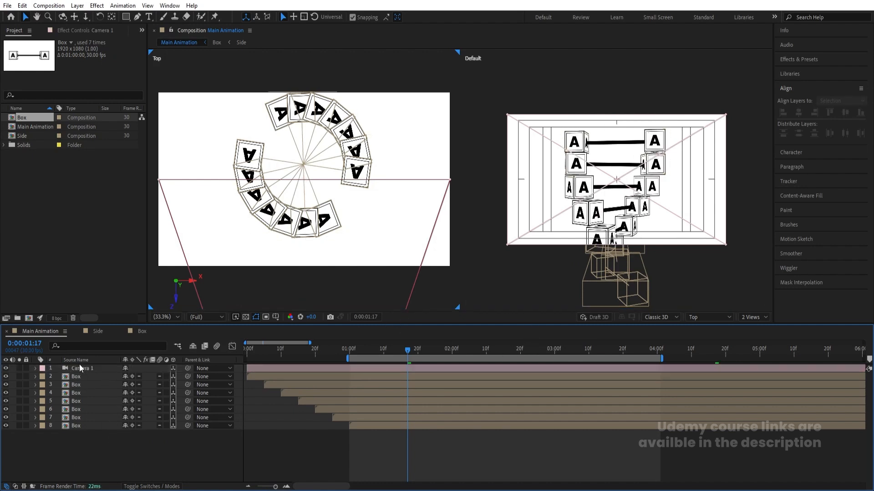
Switch the view beside the Top view from Default to Active Camera (Camera 1)
click(698, 223)
click(698, 317)
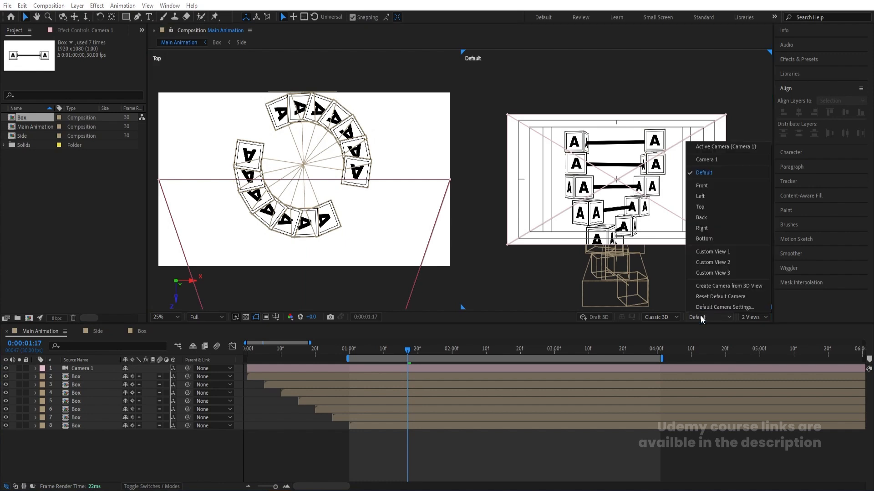
click(719, 146)
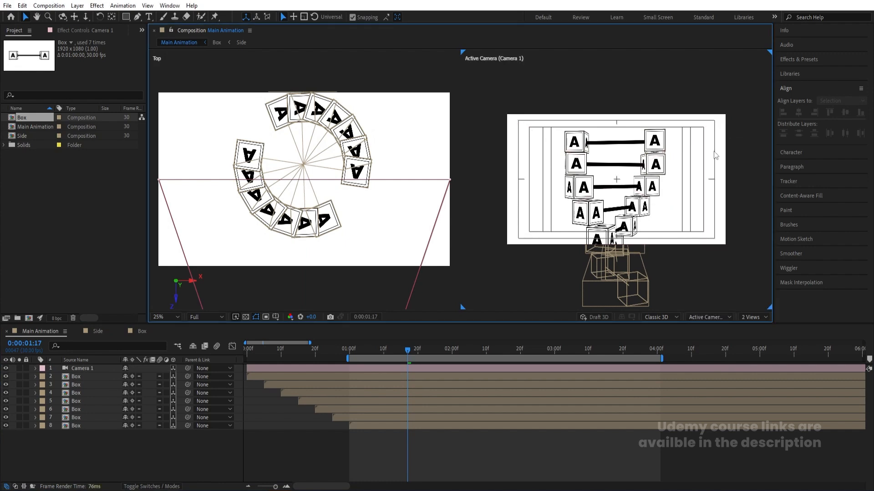
Try to shift Camera 1 vertically by changing its Y position to about 788
click(91, 369)
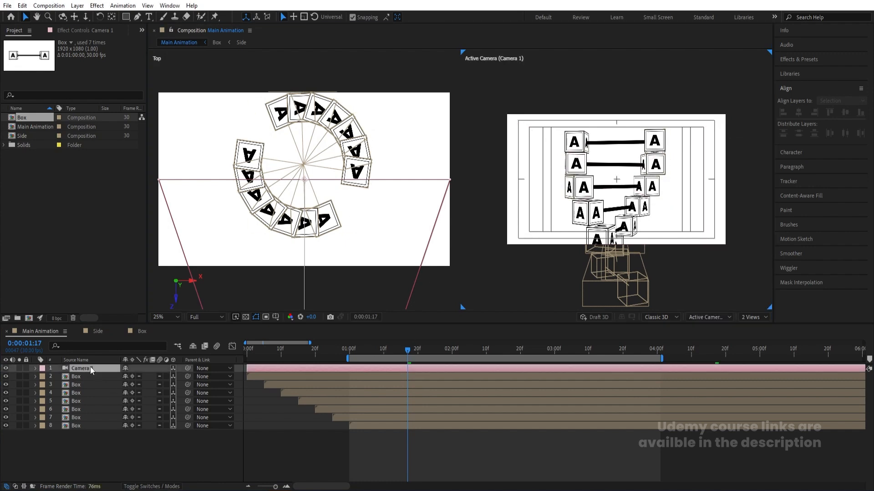
key(p)
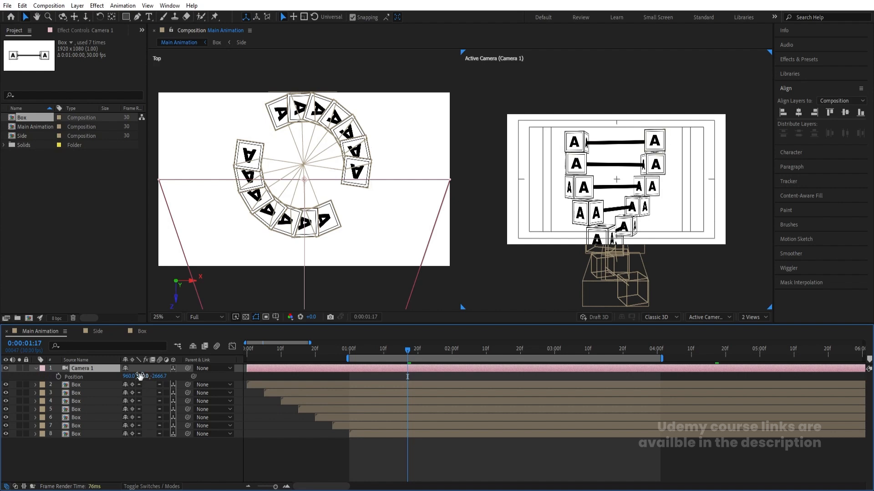
drag(156, 378, 237, 391)
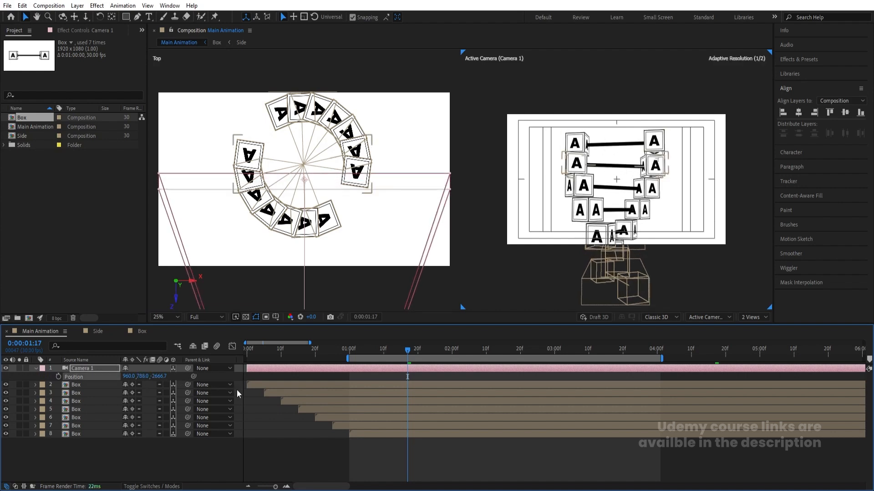
Create a null object, make it a 3D layer and parent Camera 1 to it
right_click(114, 451)
mouse_move(134, 340)
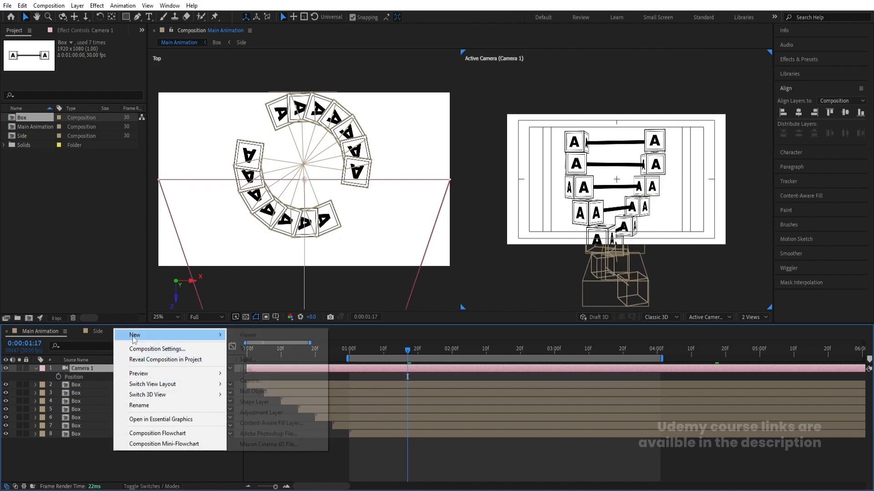
click(253, 391)
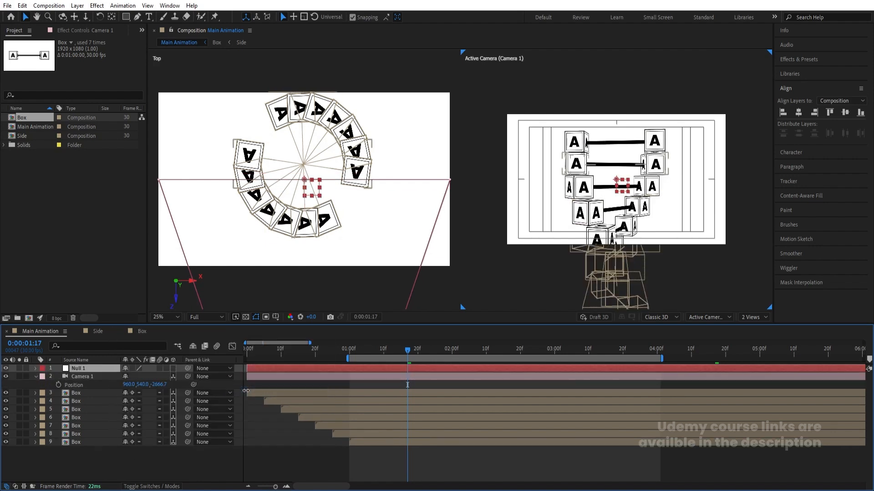
click(173, 368)
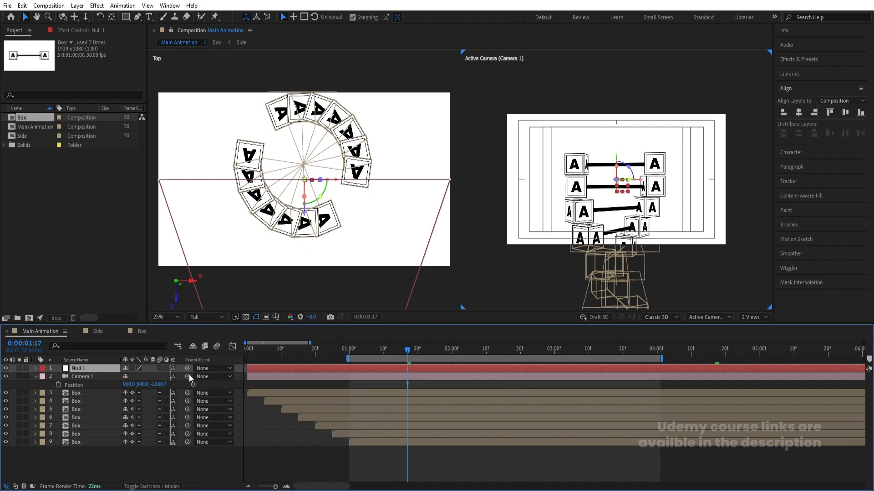
drag(186, 377, 88, 373)
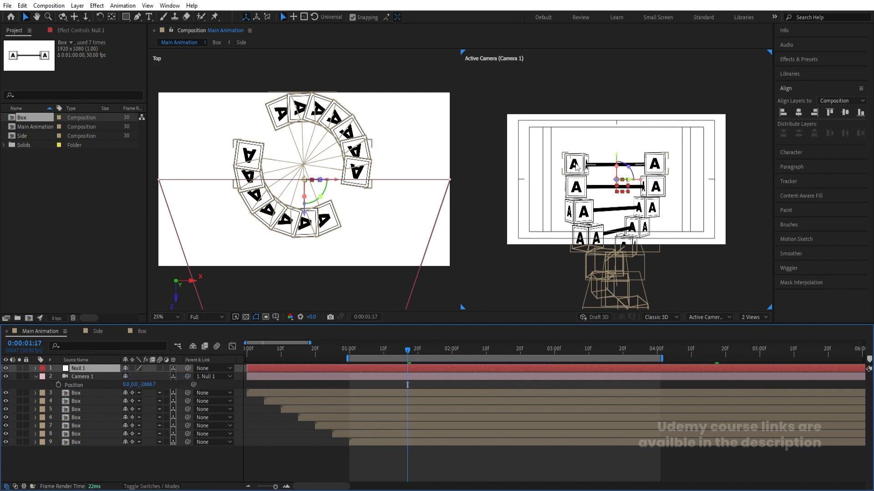
Shift Null 1 vertically to a Y position of 953 to reframe the stacked boxes
drag(616, 156, 618, 175)
click(112, 370)
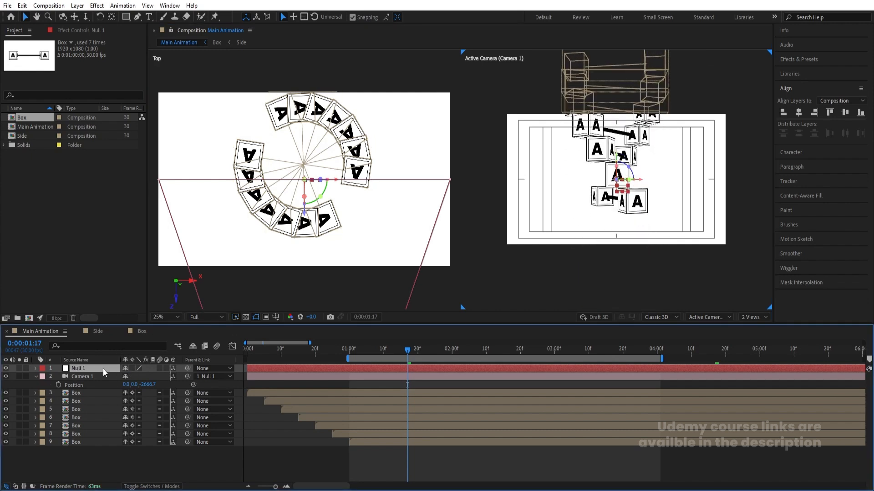
key(p)
drag(142, 374, 2, 331)
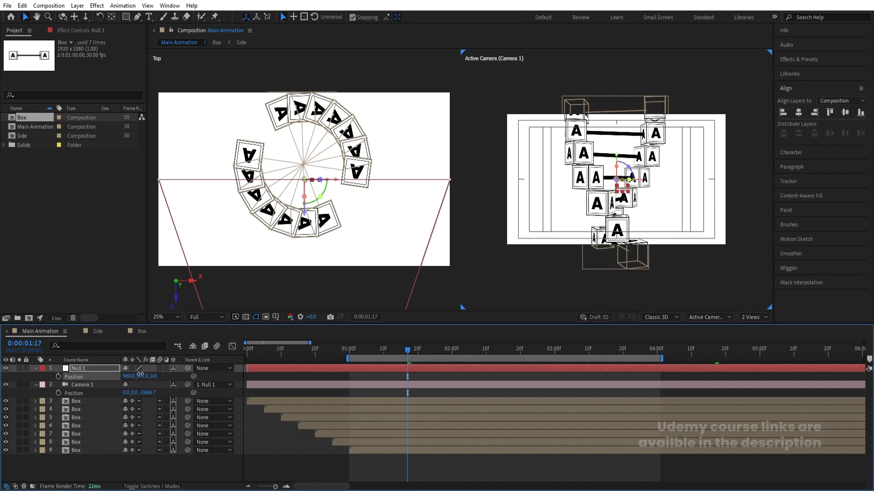
drag(140, 376, 169, 387)
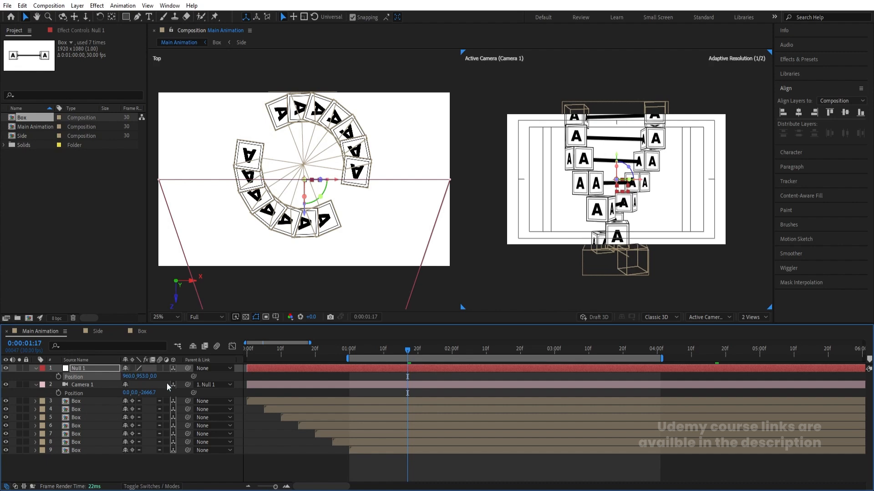
Reveal Camera 1's Camera Options and move the camera slightly closer to the boxes in the Top view
click(76, 386)
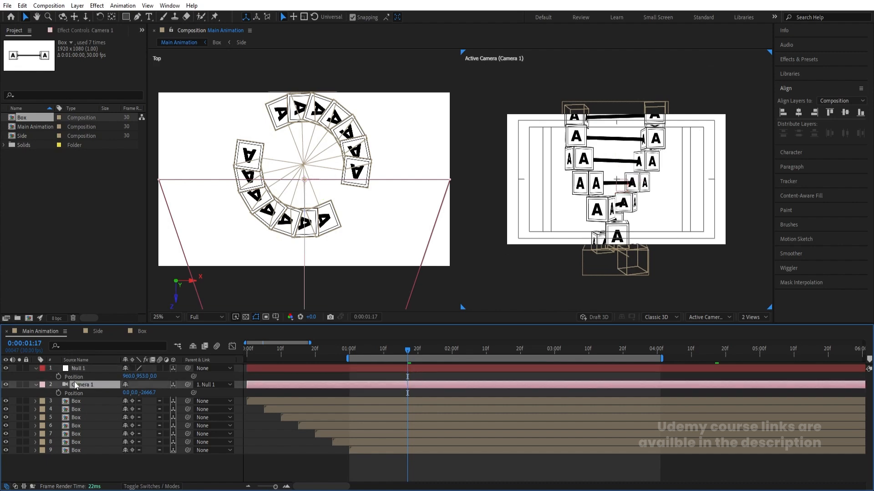
key(a)
key(a)
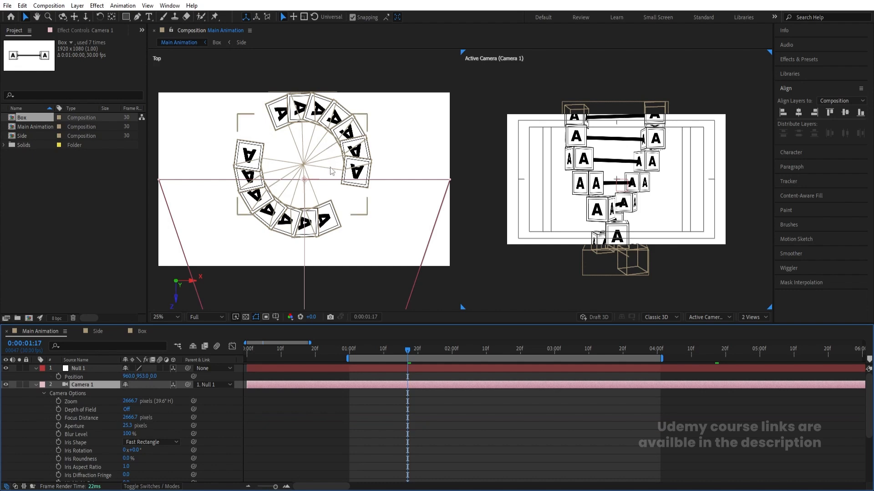
scroll(332, 221, down, 5)
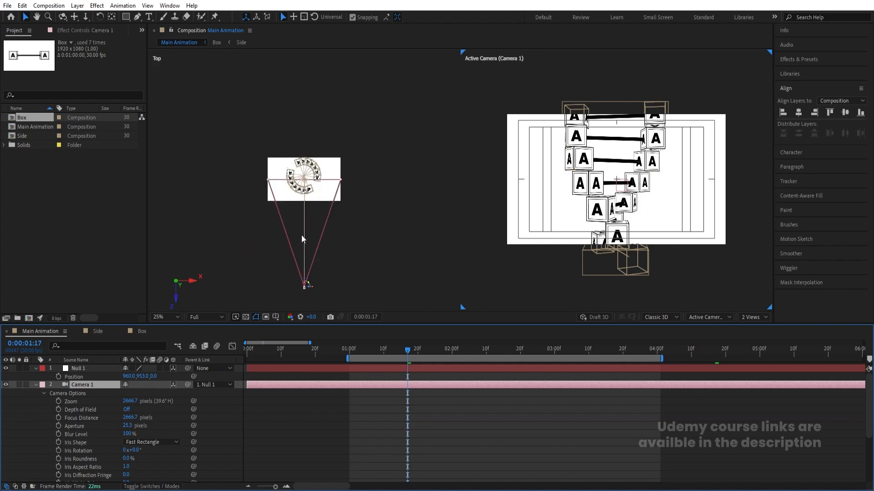
drag(304, 279, 304, 272)
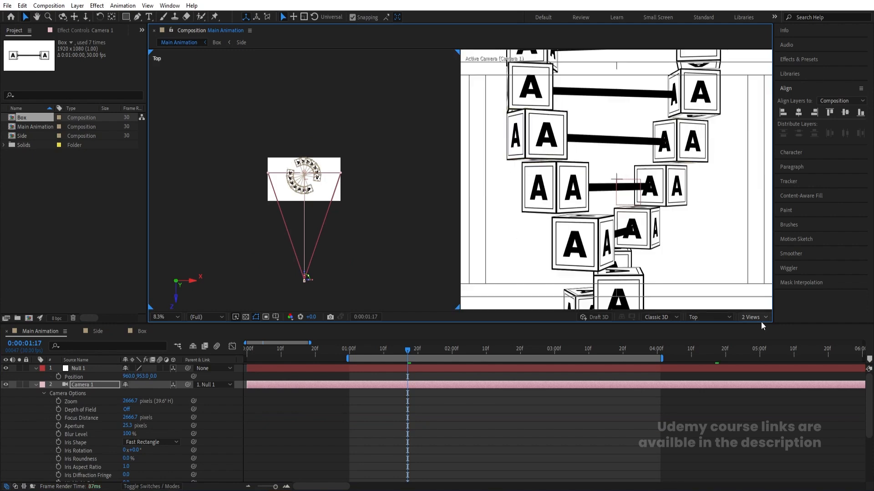
Return the composition viewer to 1 View showing Active Camera (Camera 1)
click(751, 317)
click(755, 328)
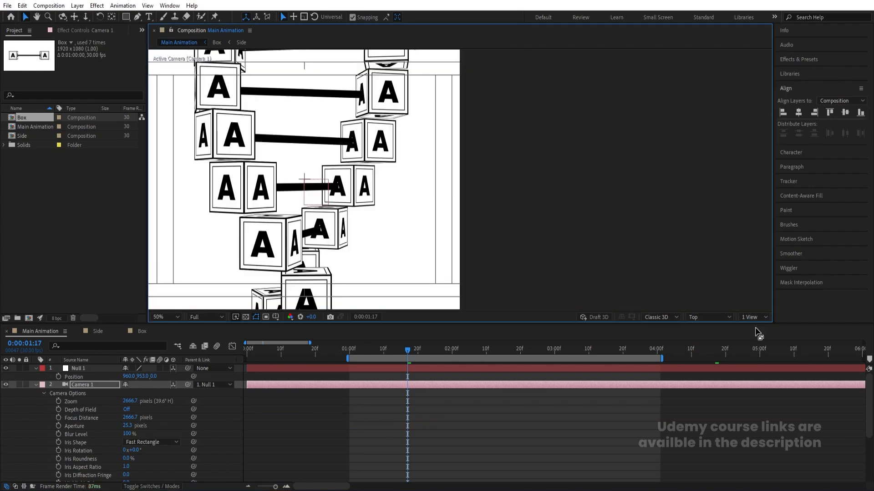
click(710, 319)
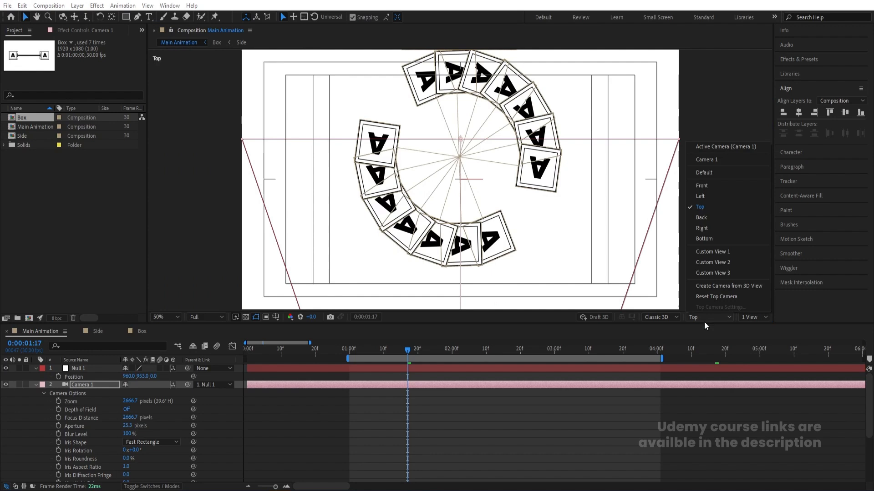
click(718, 146)
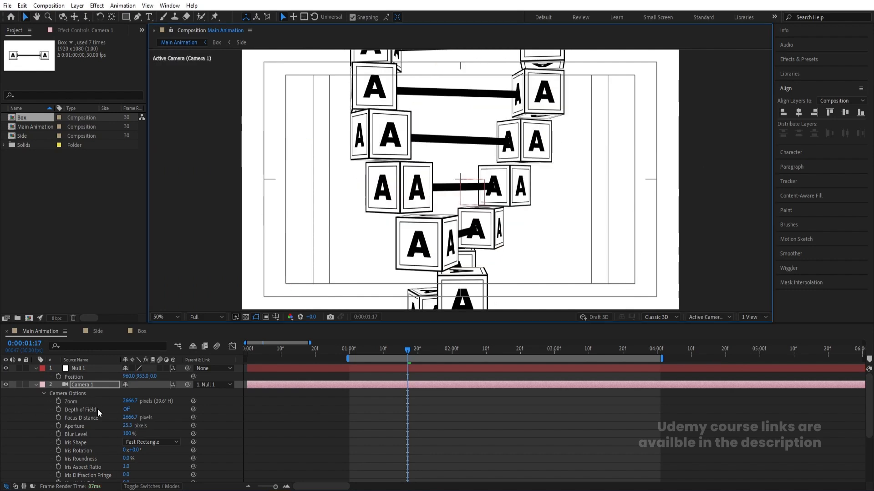
Turn on Camera 1's depth of field with a blur level of 200% and an aperture of 200 pixels
click(127, 410)
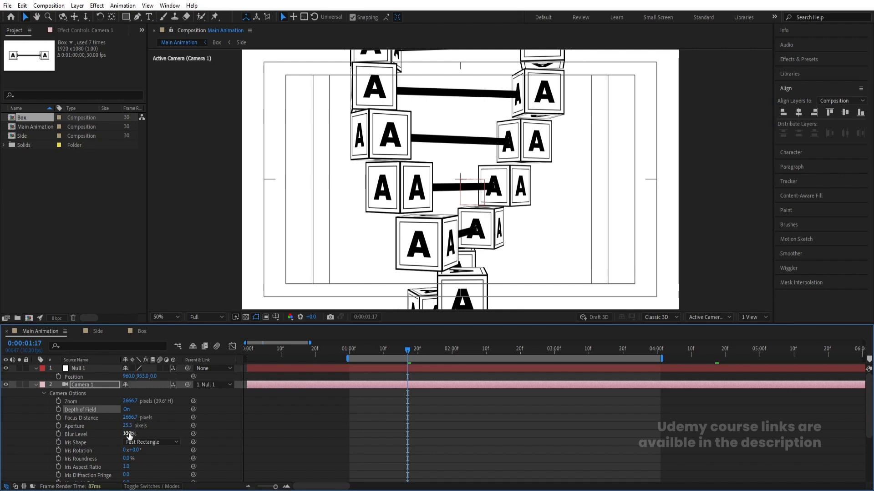
click(128, 434)
text(200)
key(Return)
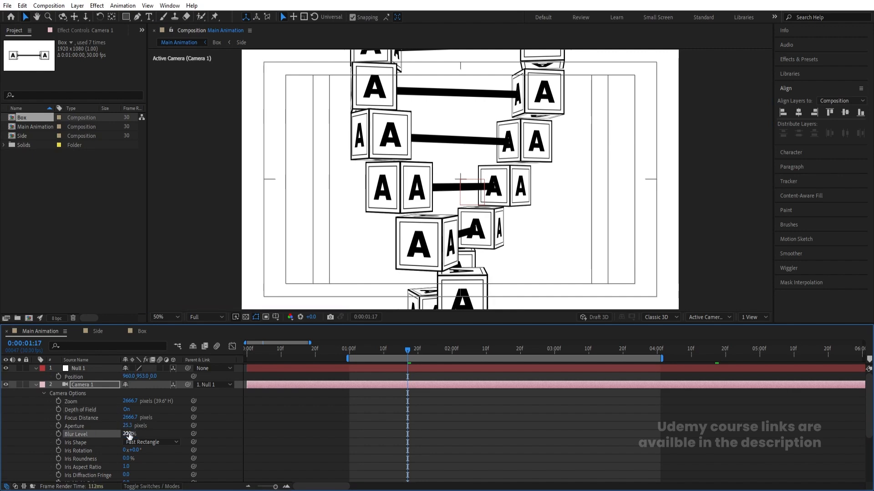
click(130, 427)
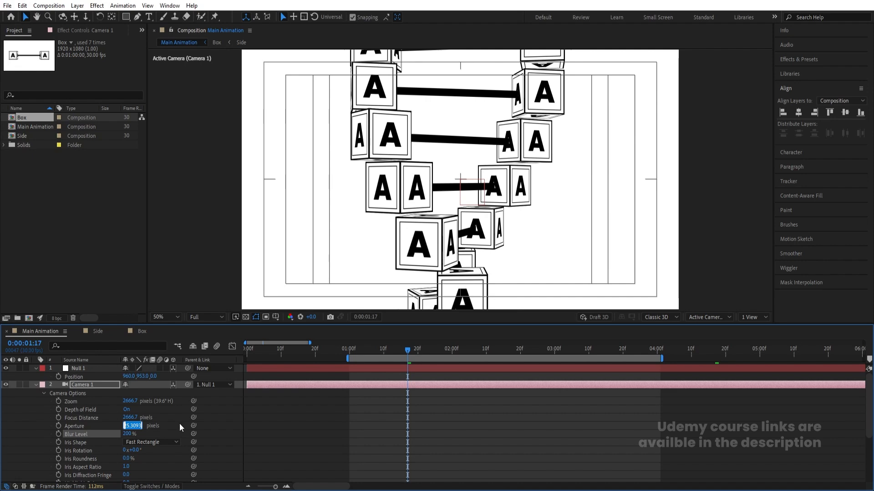
text(200)
key(Return)
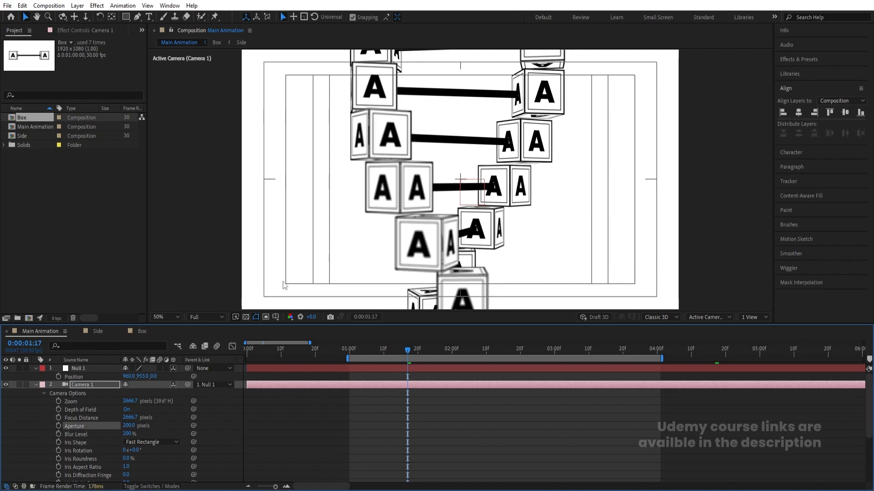
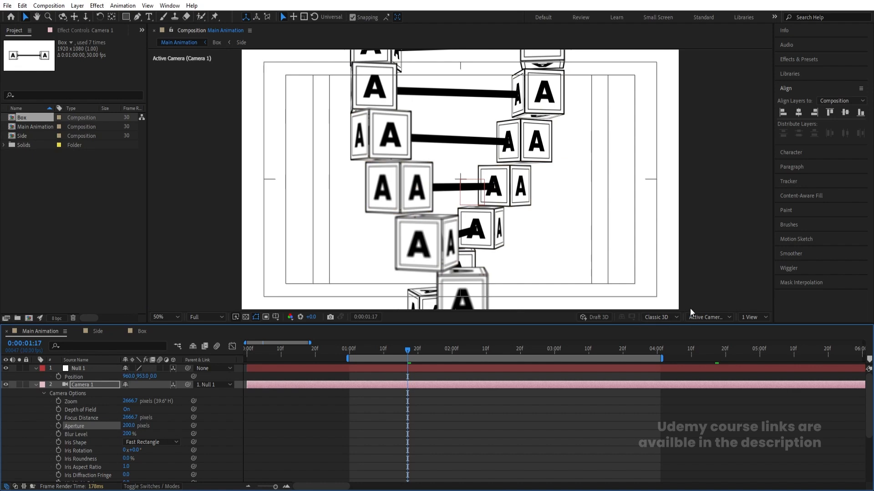
Reduce Camera 1's focus distance to about 2225.7 pixels in the Top view, placing focus on the nearest boxes, and return to the active camera view
click(708, 318)
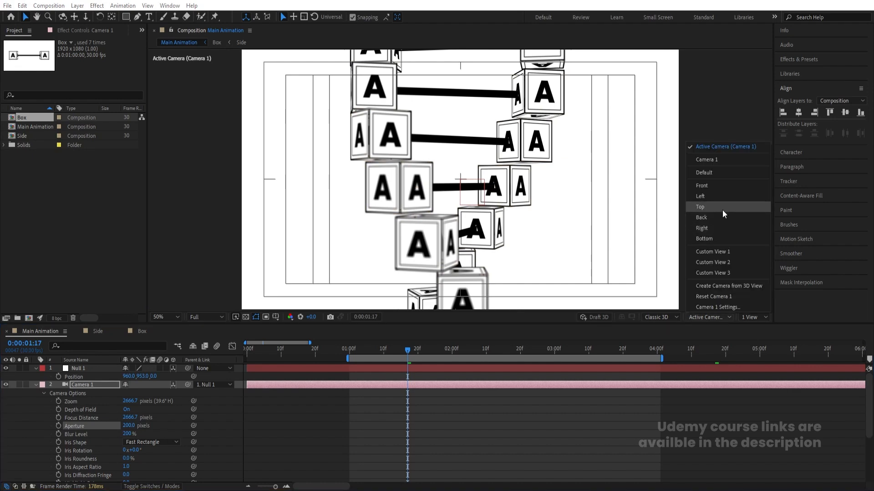
click(706, 208)
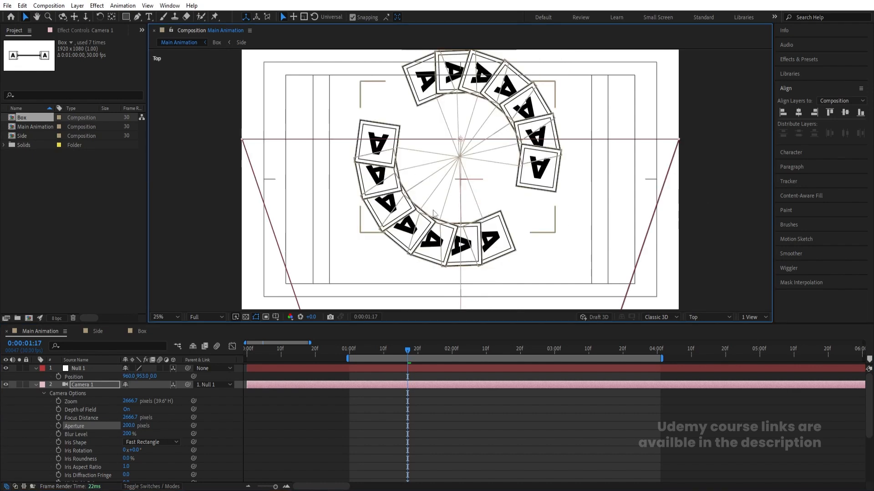
scroll(373, 218, down, 3)
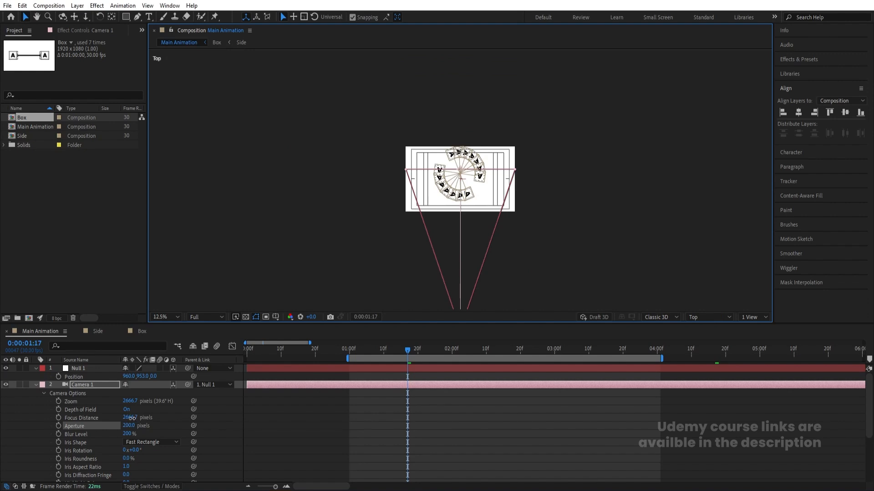
drag(131, 418, 78, 411)
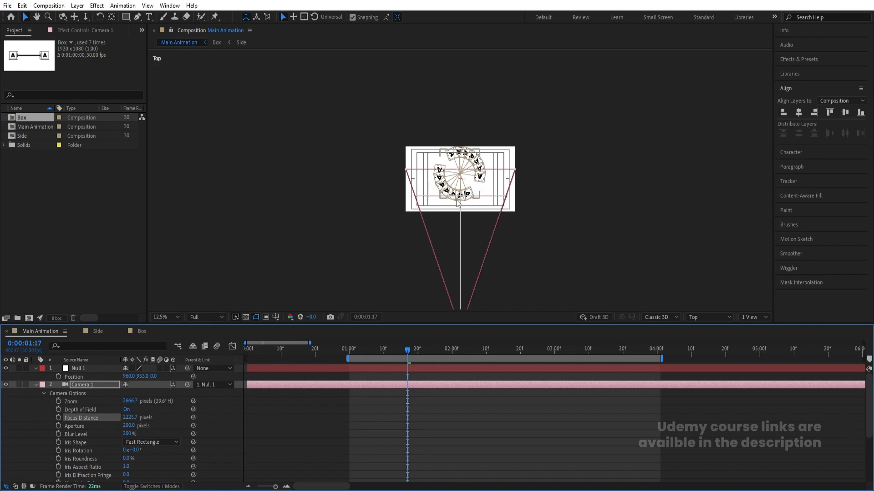
click(715, 317)
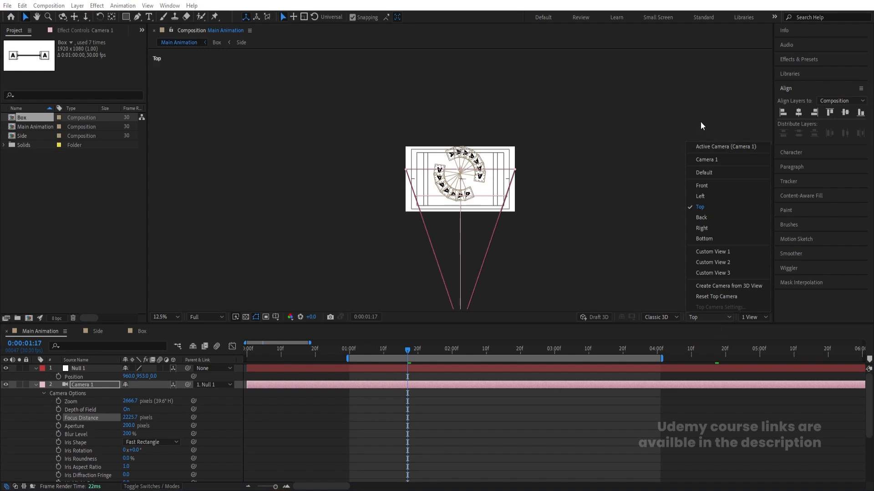
click(712, 148)
scroll(475, 182, up, 4)
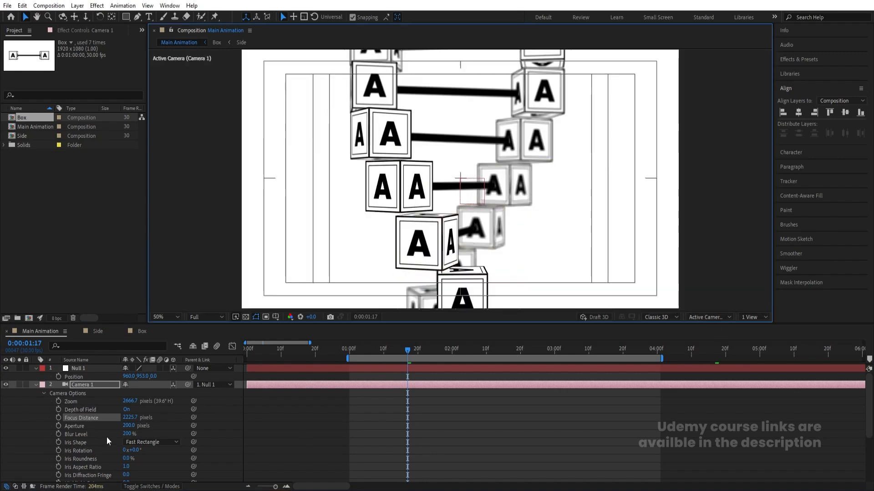
Set Camera 1's blur level to 100% and its aperture to 500 pixels
click(127, 434)
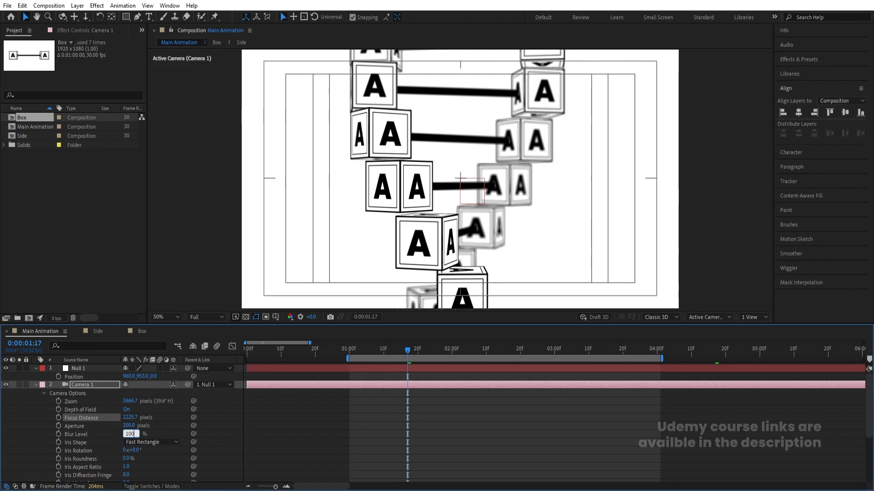
key(Return)
click(130, 425)
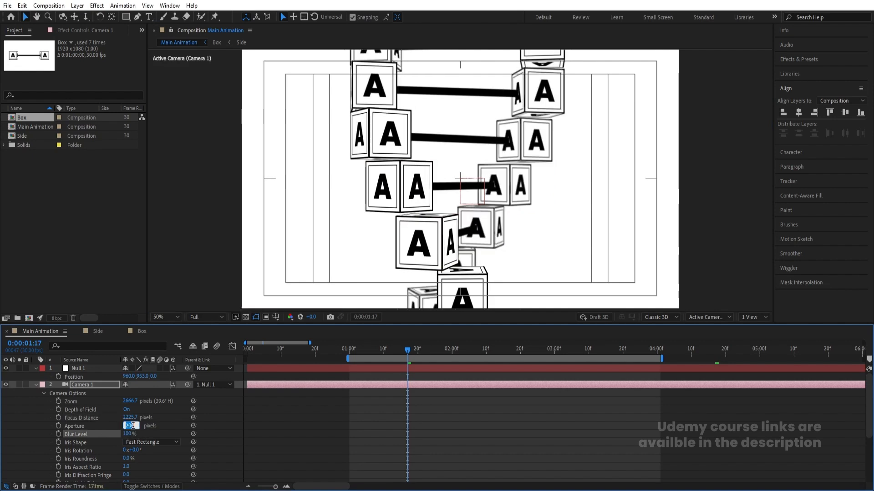
text(500)
key(Return)
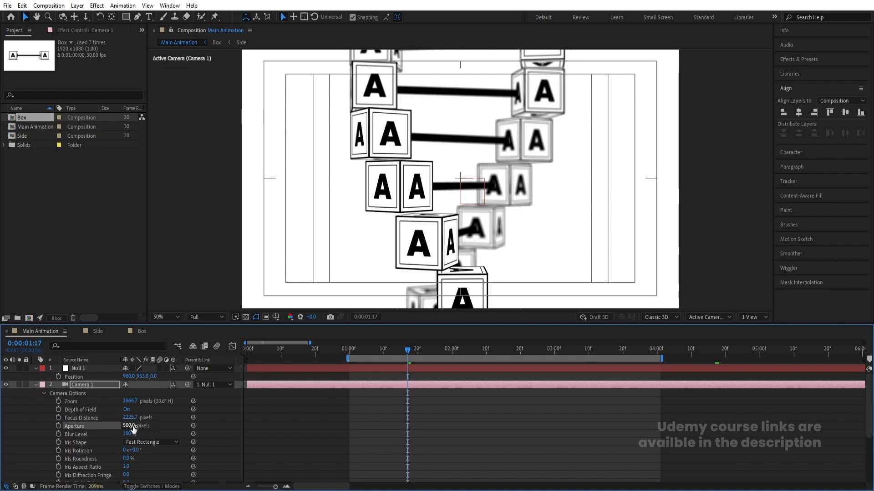
Try a Camera 1 aperture of 250 pixels, settle on 400 pixels, and check the blur at 0:00:02:16
click(131, 427)
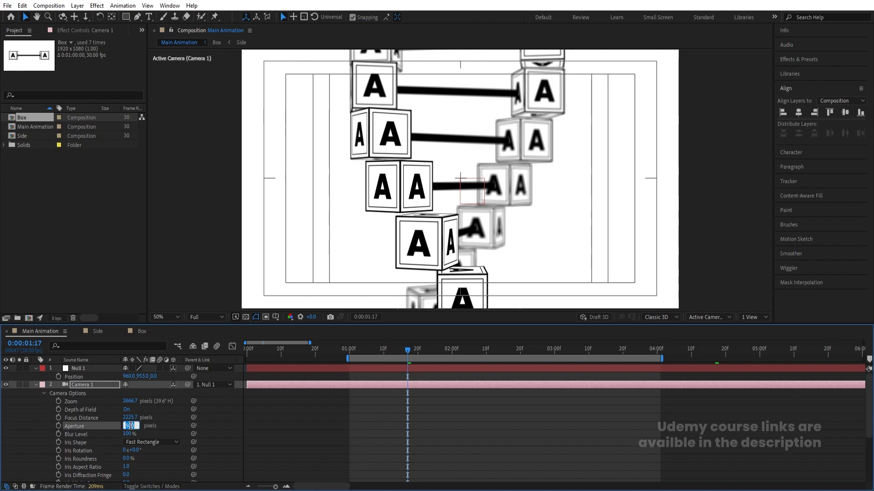
text(250)
key(Return)
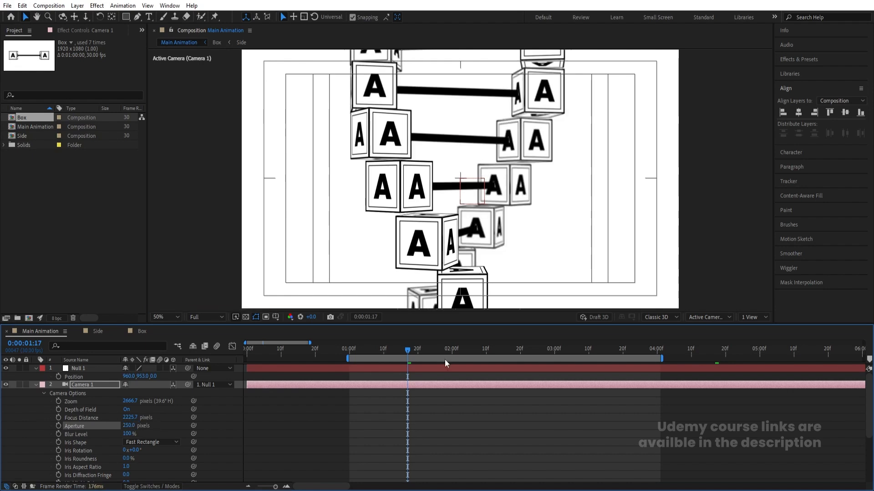
click(130, 426)
text(400)
key(Return)
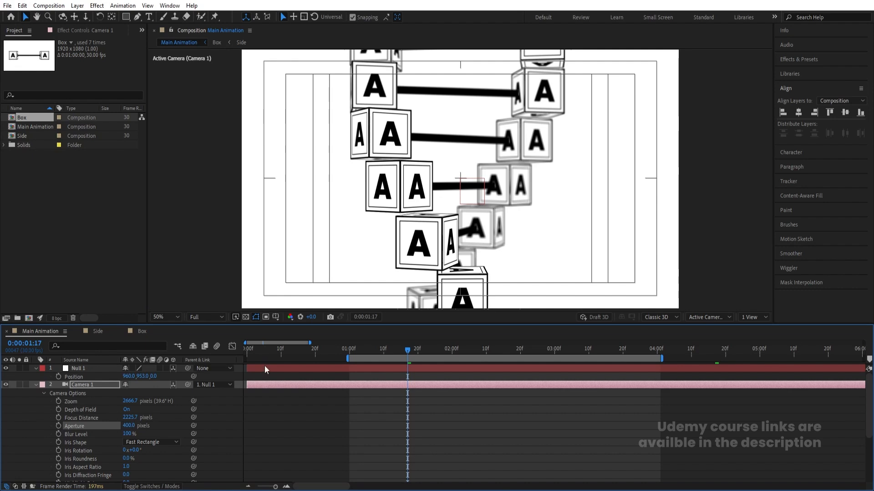
click(441, 428)
click(478, 349)
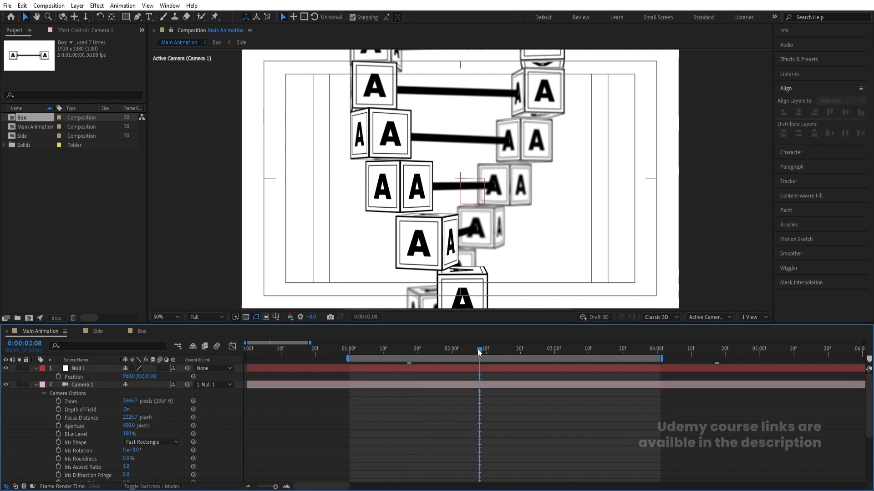
click(506, 349)
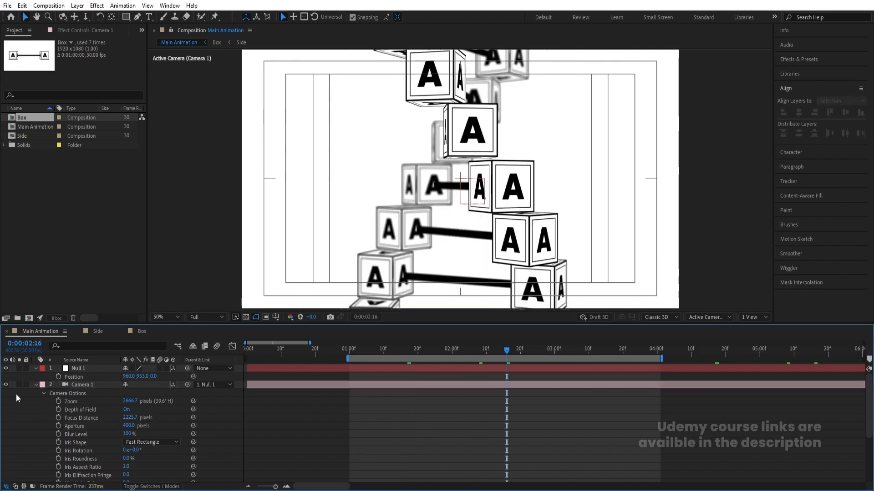
Set Camera 1's angle of view to 50° in its camera settings and check the framing at 0:00:03:09 and 0:00:03:16
double_click(84, 383)
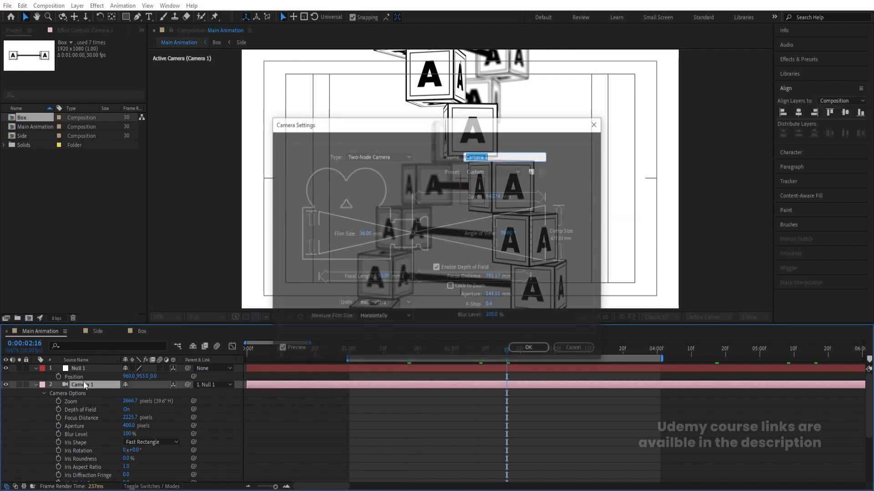
drag(515, 236, 519, 236)
drag(490, 130, 106, 119)
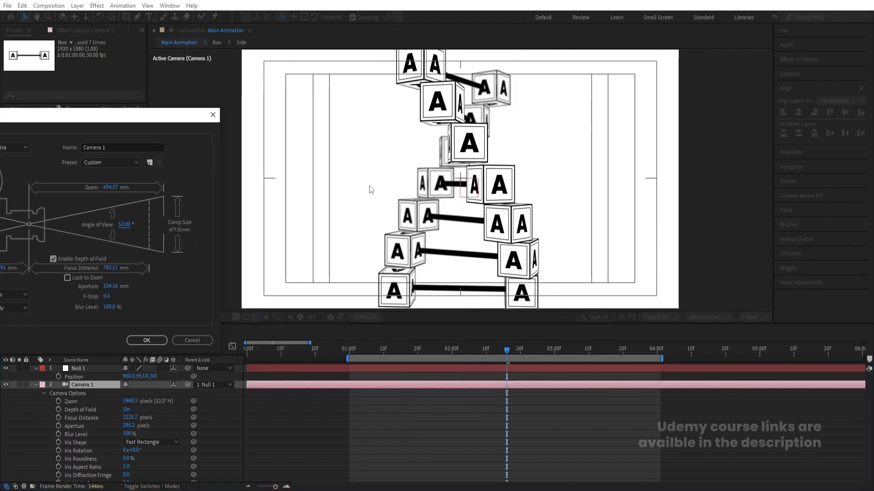
click(124, 225)
text(50)
key(Return)
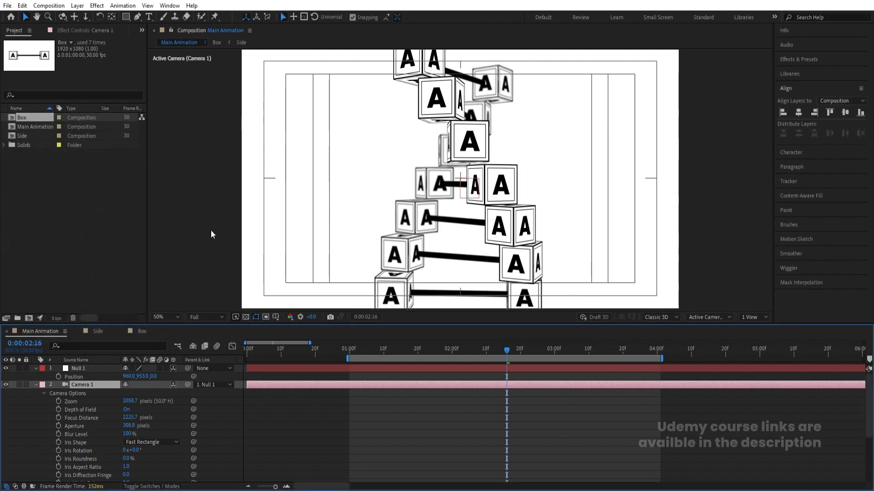
click(580, 435)
click(586, 346)
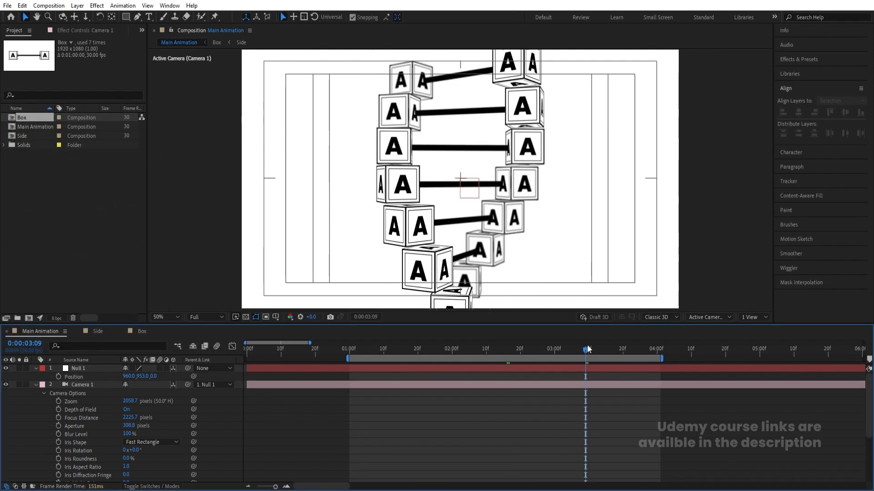
click(609, 346)
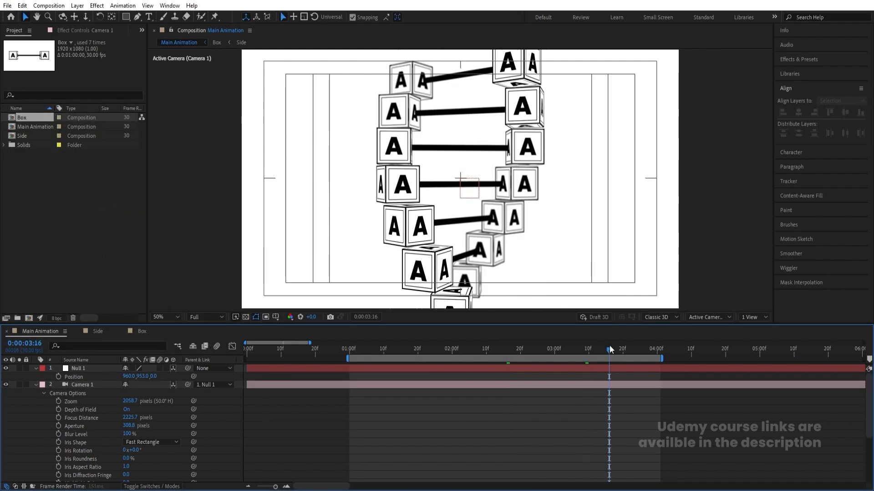
Tilt the camera view by setting Null 1's Z Rotation to 40° and preview the animation
click(81, 368)
key(r)
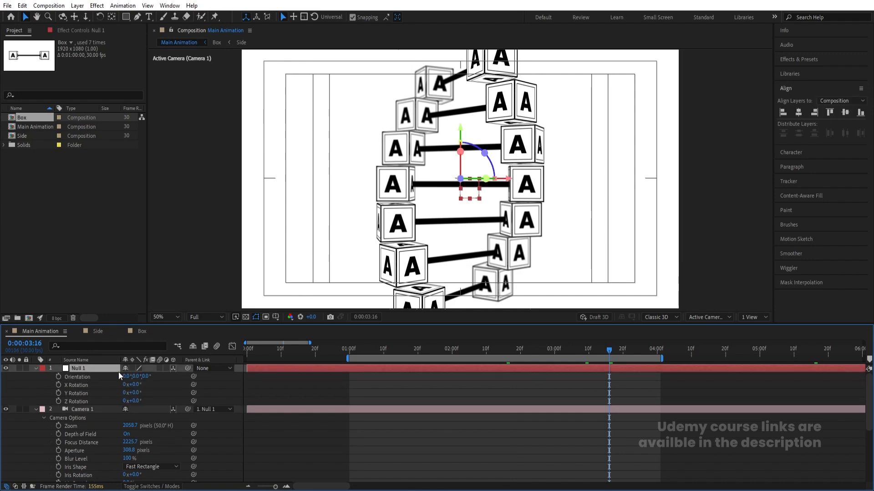
drag(137, 384, 141, 385)
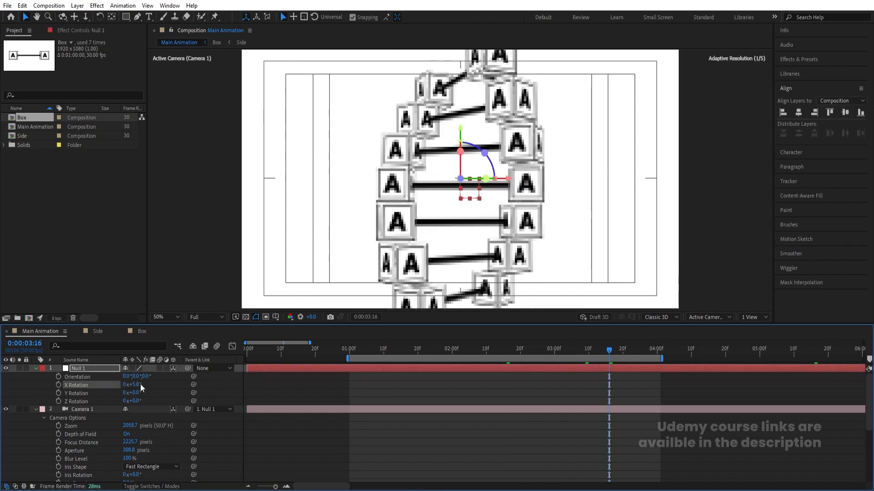
key(ctrl+z)
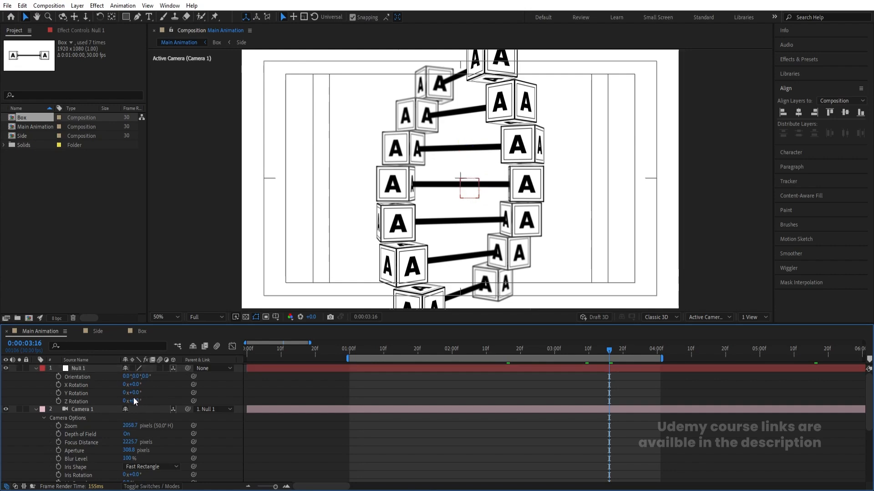
drag(133, 401, 155, 403)
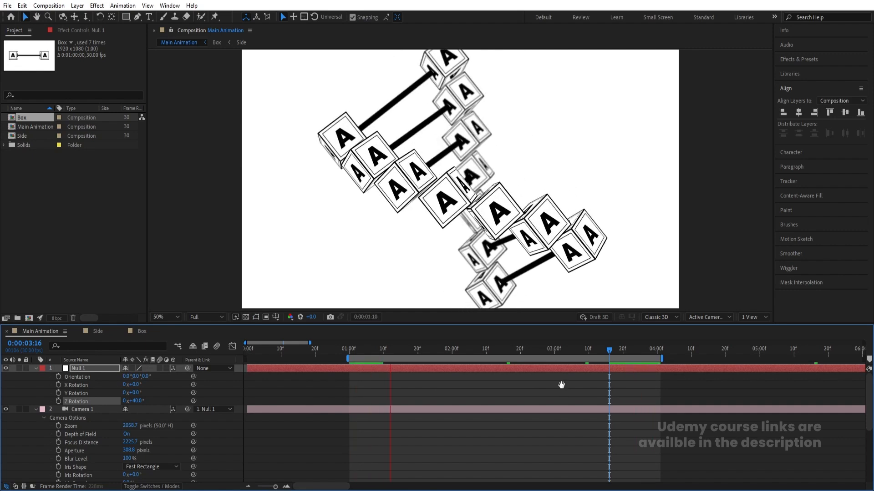
key(space)
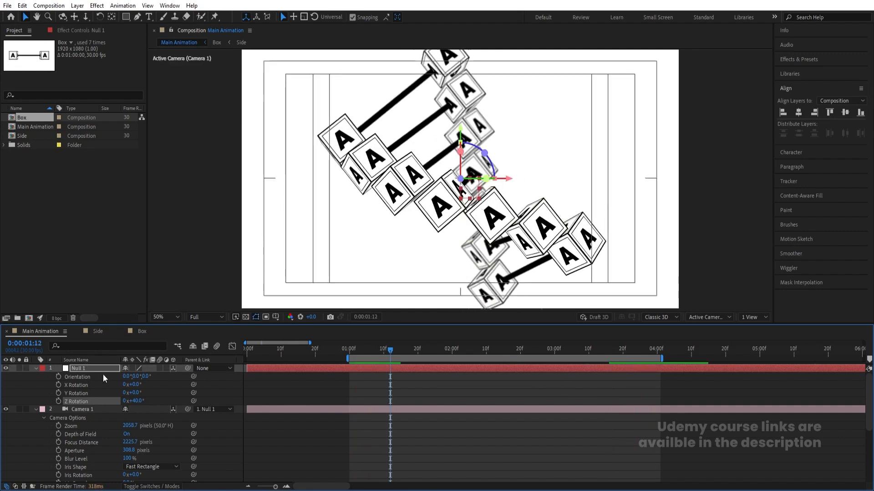
Scale Null 1 uniformly to 125% to pull the camera back from the boxes, and preview the animation
click(97, 369)
key(s)
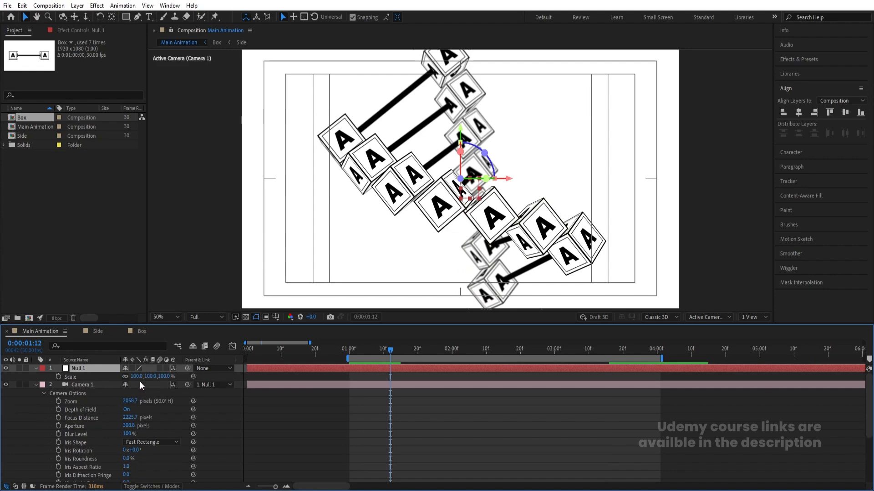
drag(137, 377, 152, 384)
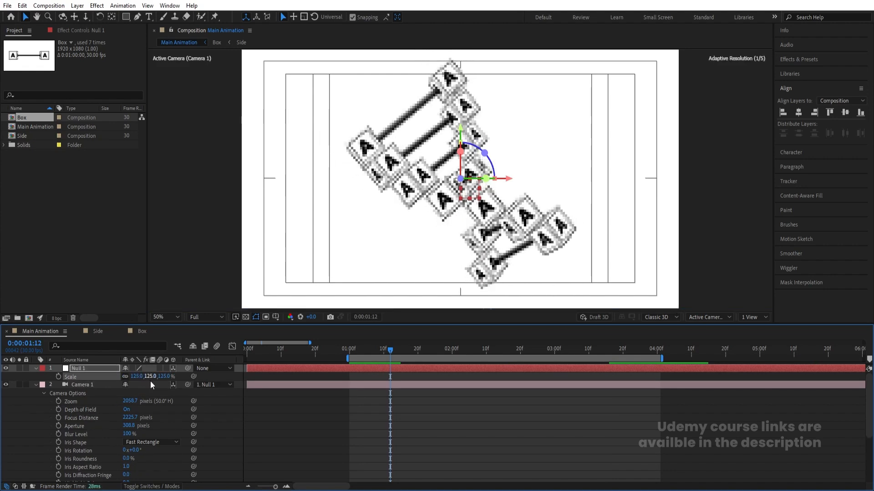
key(space)
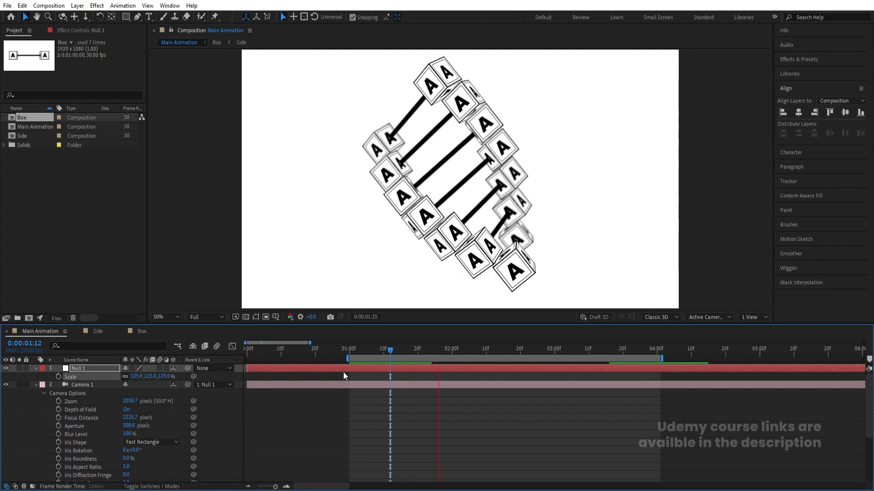
key(space)
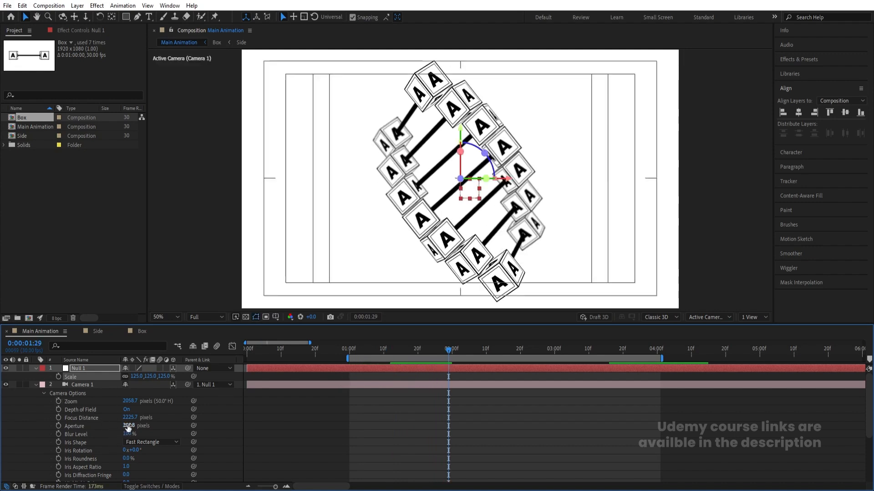
Raise Camera 1's aperture to 400 pixels to strengthen the background blur
click(127, 427)
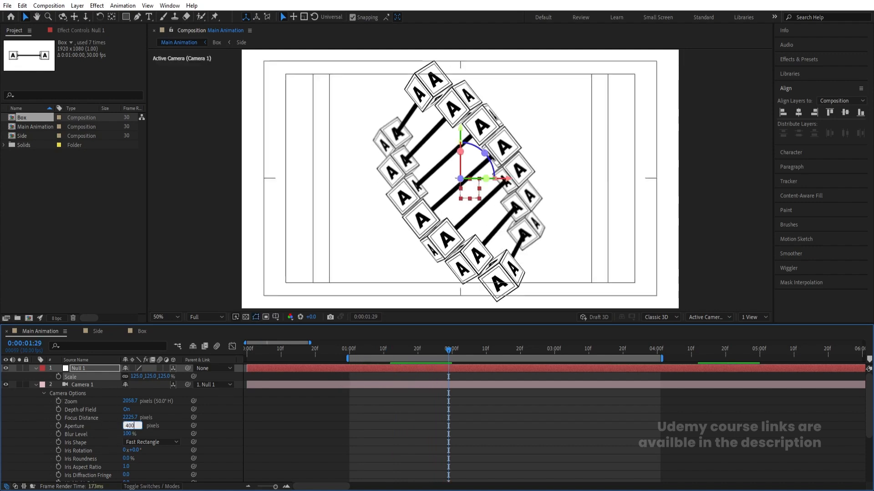
key(Return)
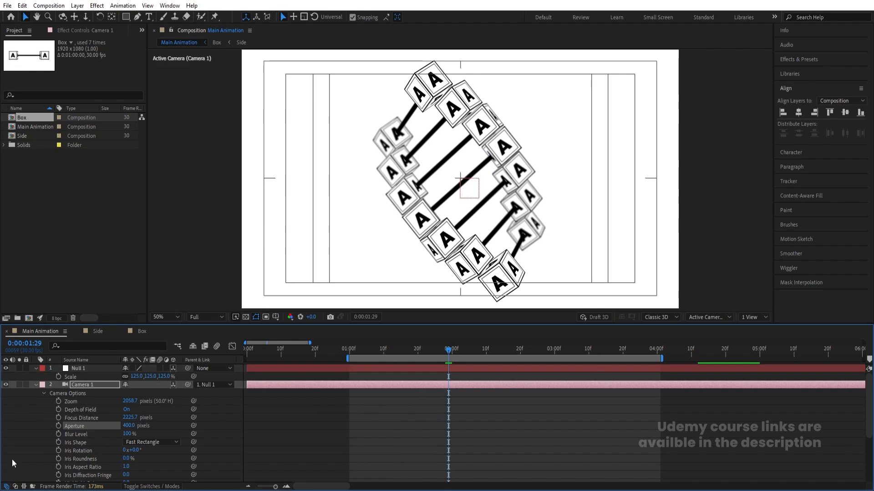
Try blur levels of 300% and 200% on Camera 1, checking the blur at 0:00:02:19 and 0:00:03:08
click(128, 433)
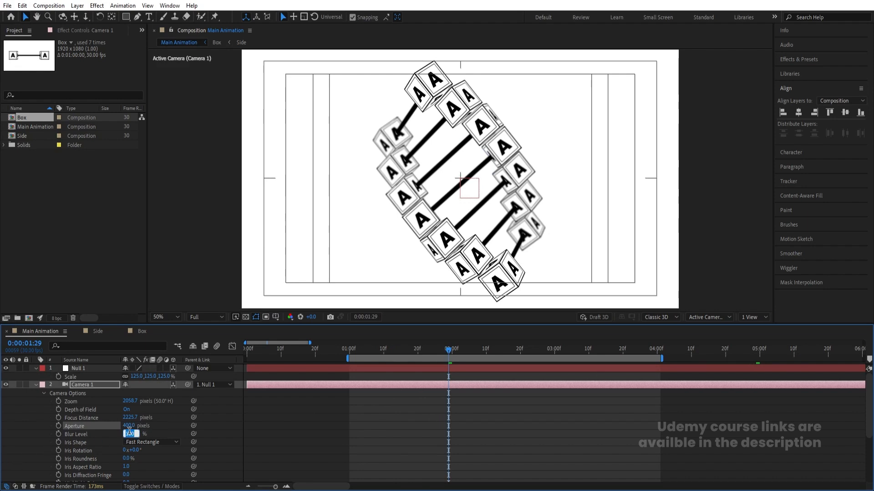
text(300)
key(Return)
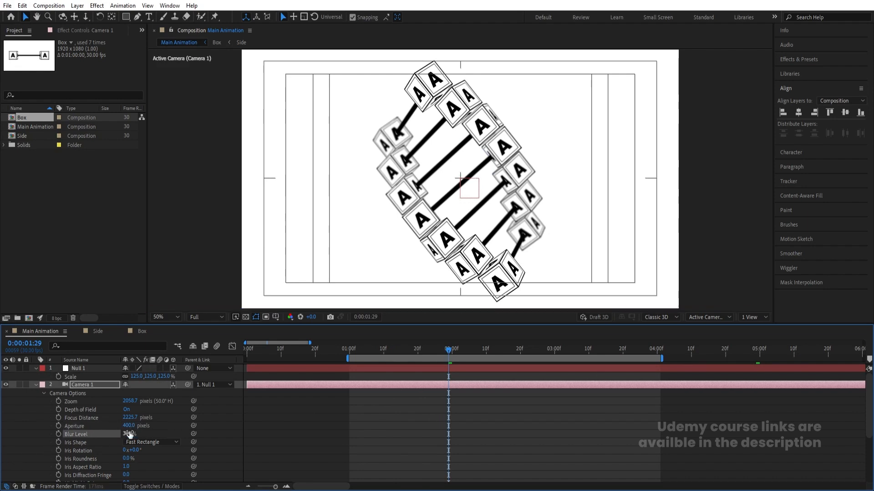
click(126, 434)
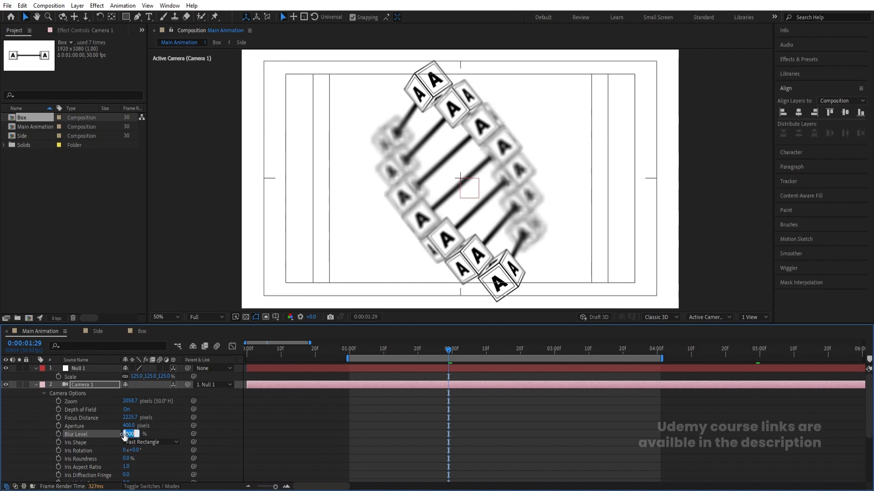
text(200)
key(Return)
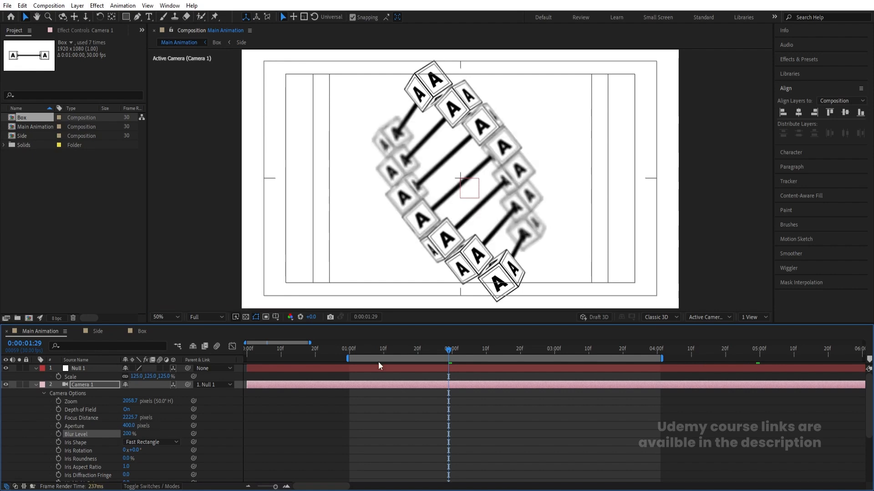
click(517, 350)
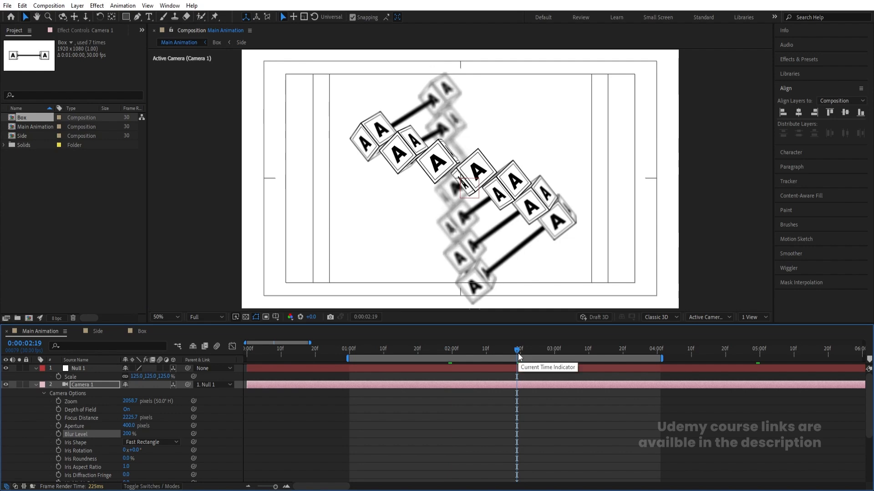
click(542, 353)
click(582, 351)
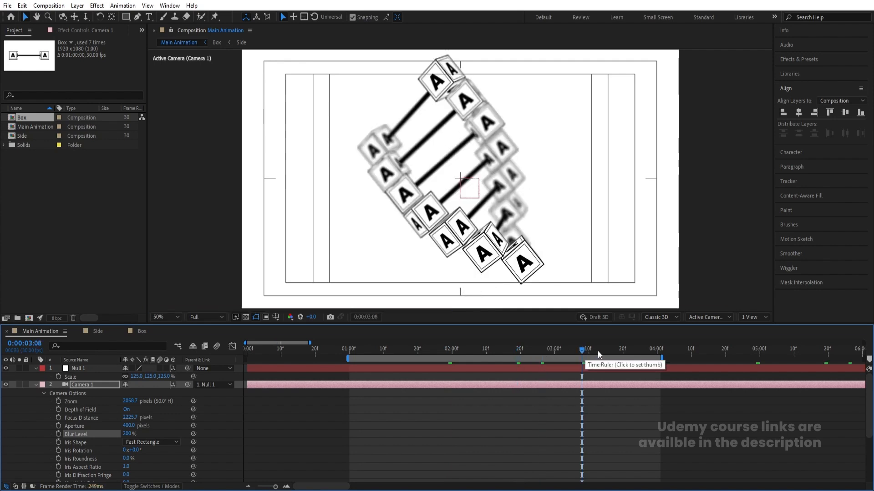
click(470, 436)
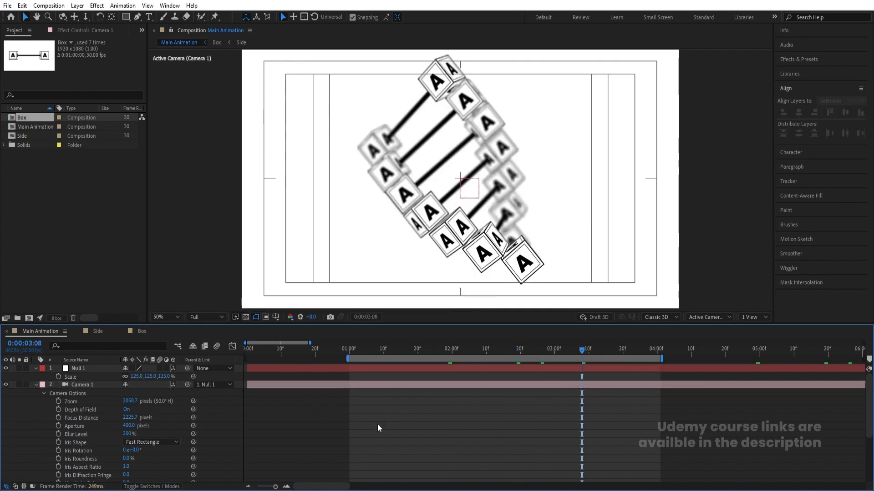
Set Camera 1's blur level to 180% and collapse the expanded layer properties
click(130, 433)
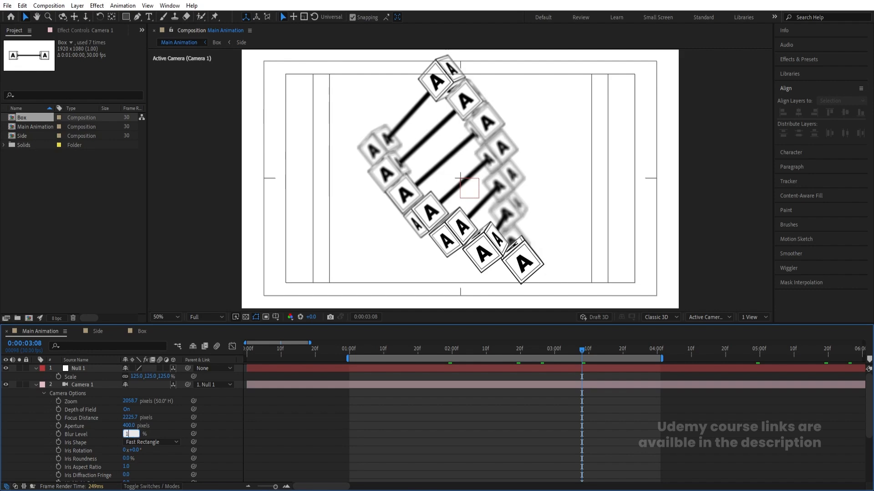
text(180)
key(Return)
click(476, 439)
key(u)
Create a comp-sized white solid (FFFFFF) and place it beneath all the layers as the background
key(ctrl+y)
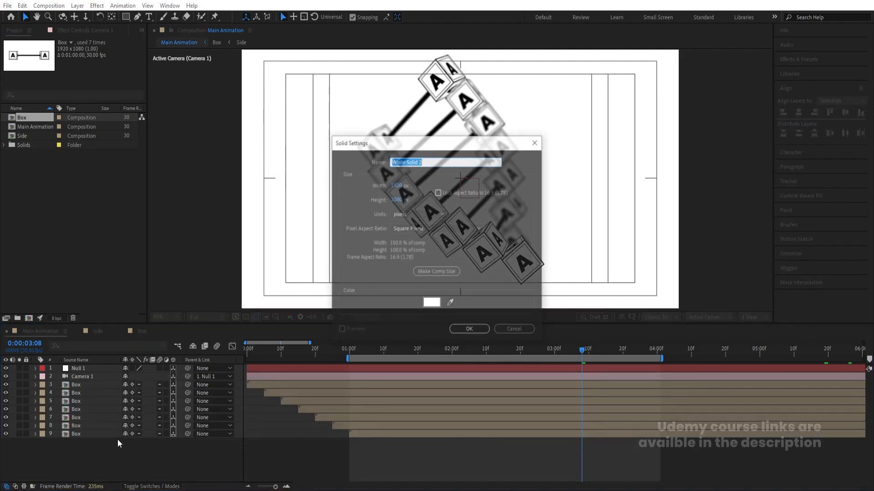
click(432, 304)
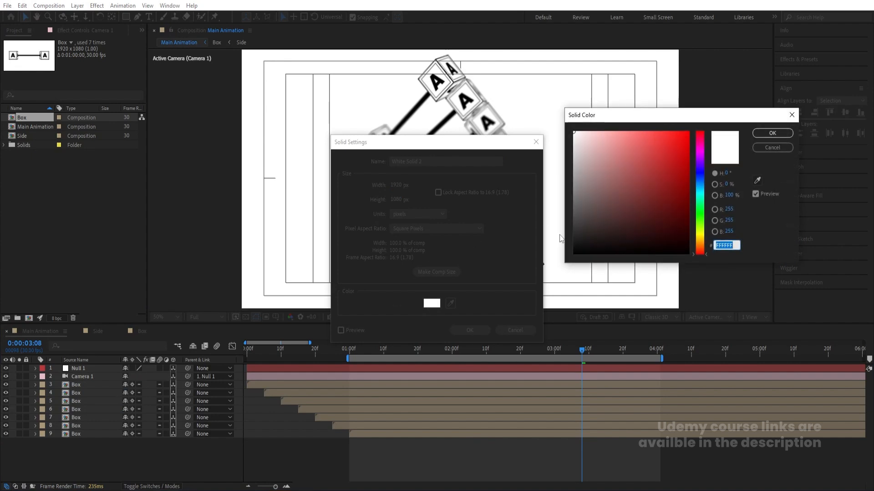
key(Return)
key(Return)
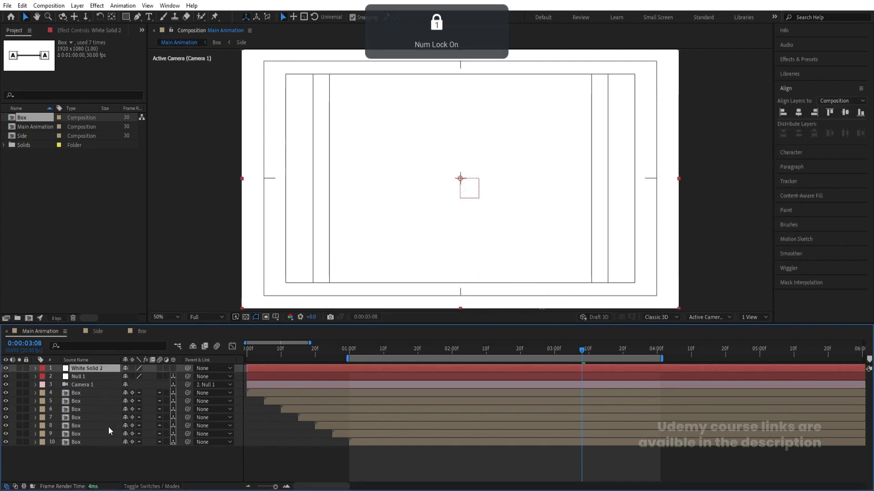
drag(95, 367, 104, 454)
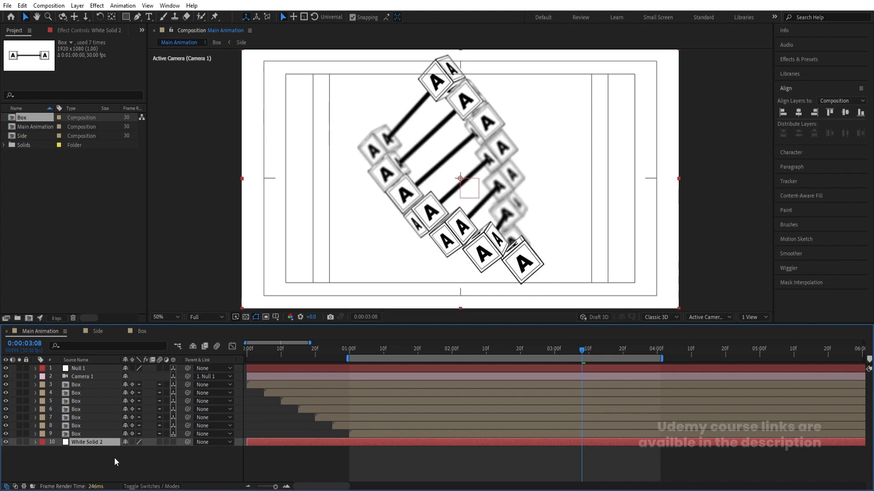
Add an adjustment layer above all the layers and apply the Tint effect to it
right_click(114, 458)
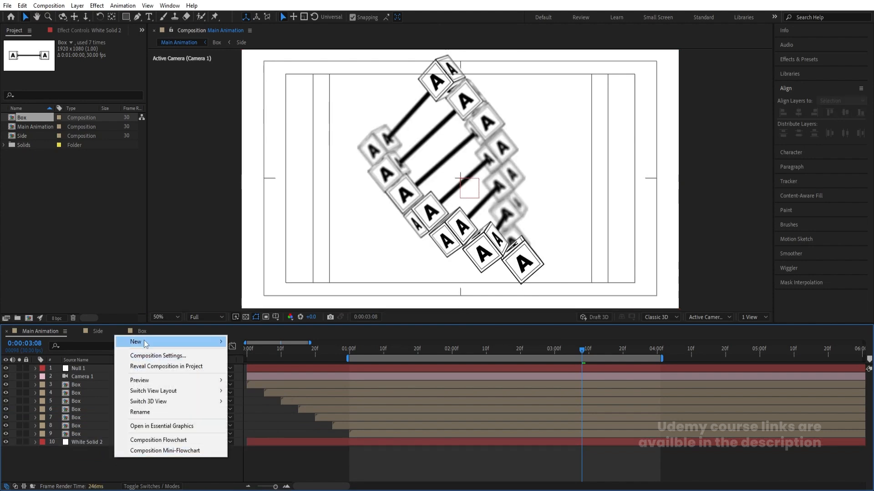
mouse_move(145, 341)
click(281, 417)
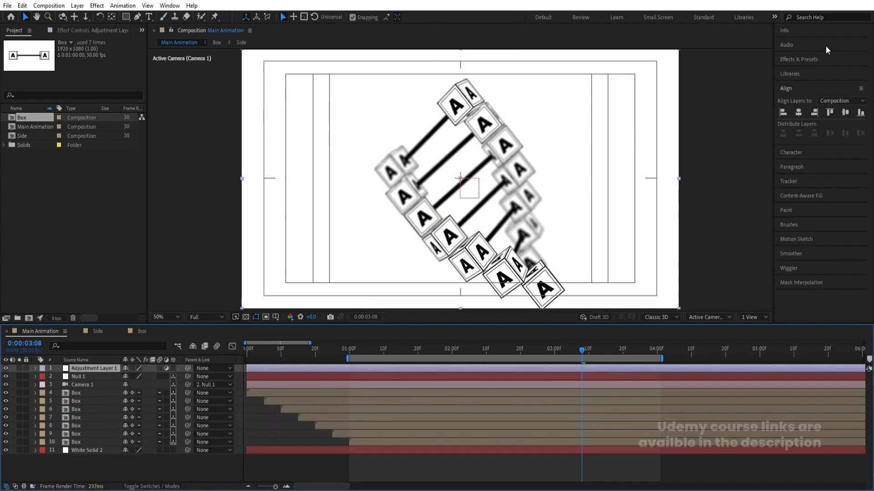
click(806, 60)
click(805, 70)
text(tint)
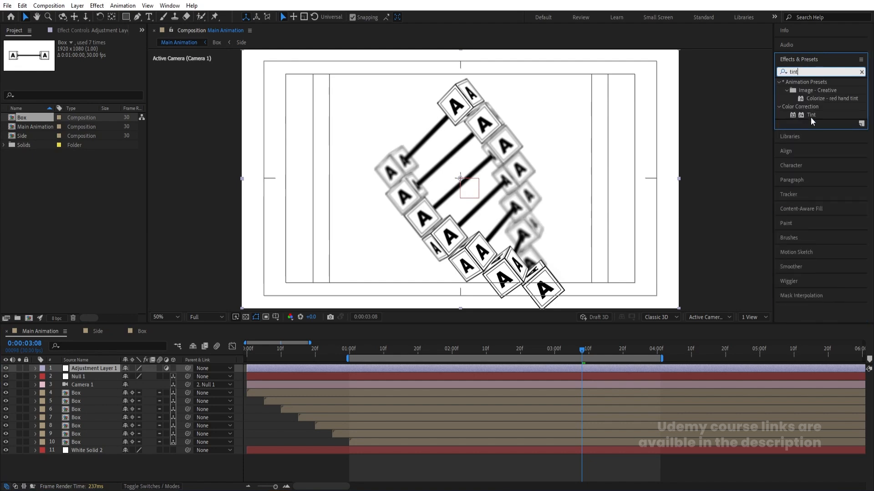
double_click(811, 116)
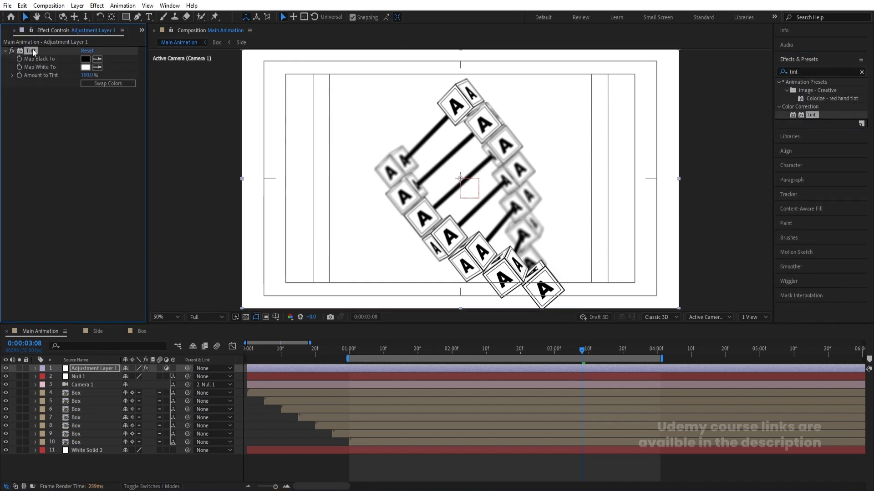
Try swapping the Tint colors, swap them back, and delete the adjustment layer
click(96, 83)
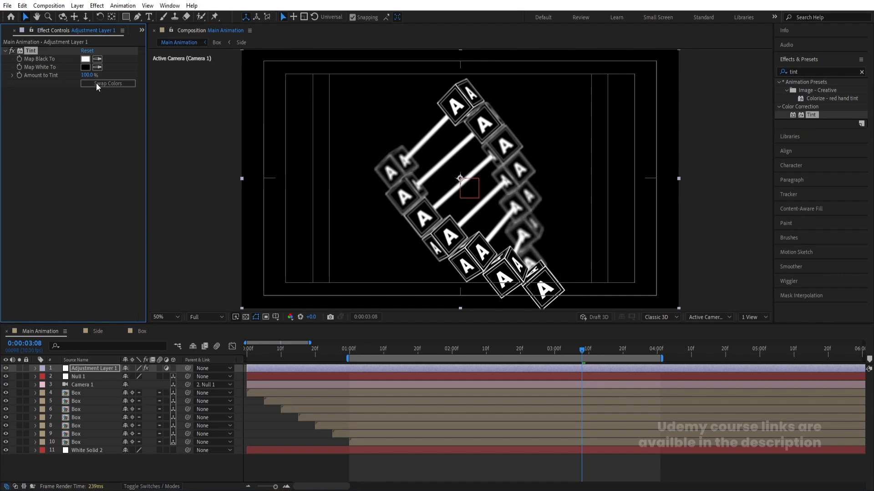
click(97, 83)
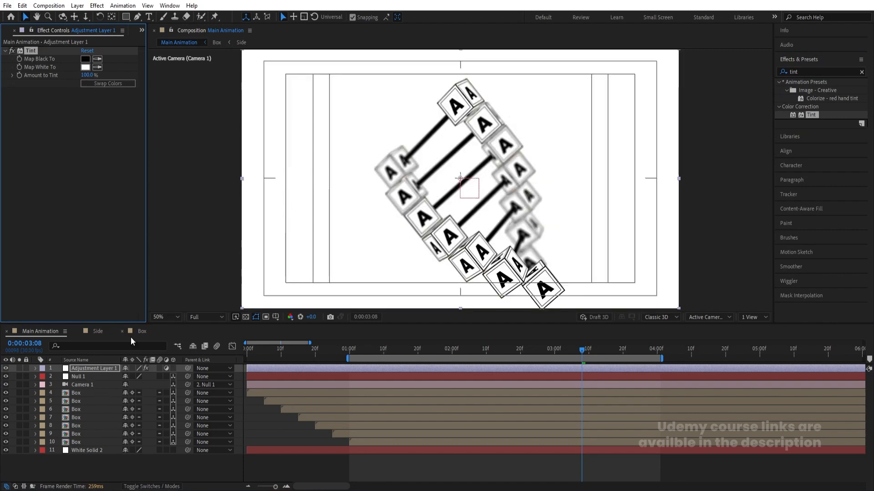
key(Delete)
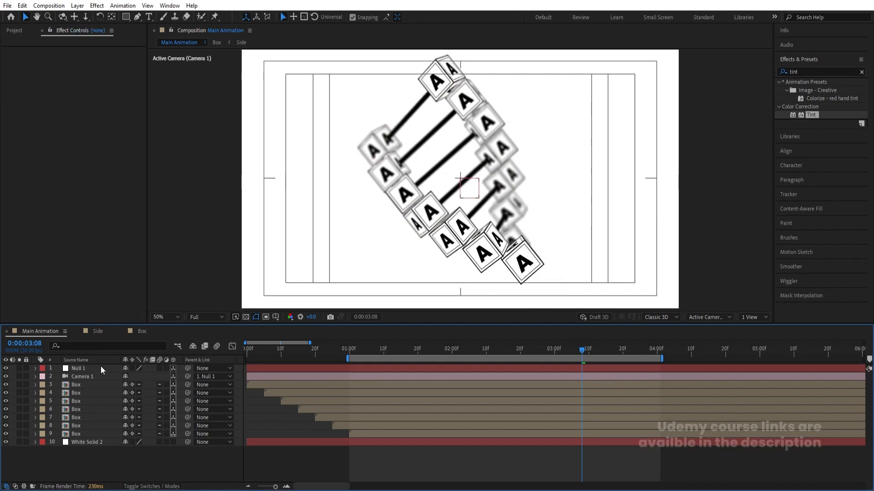
Pre-compose all layers of Main Animation into a new composition named Animation
key(ctrl+a)
key(ctrl+shift+c)
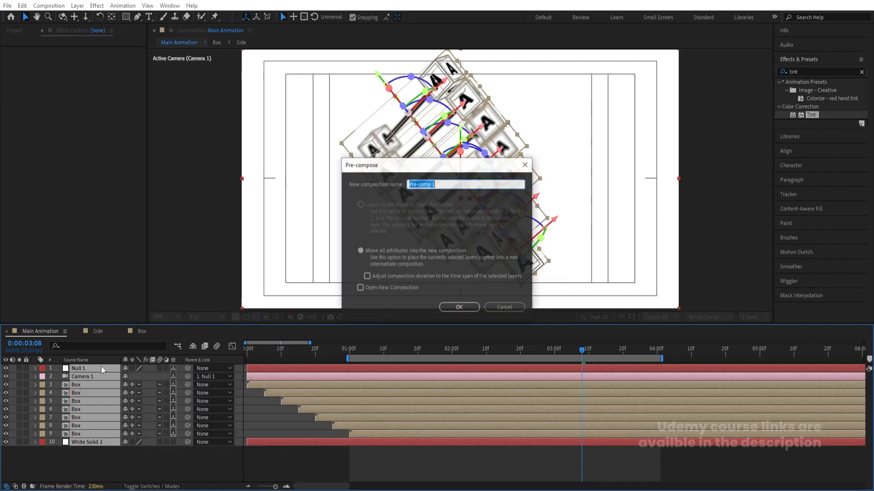
text(Animation)
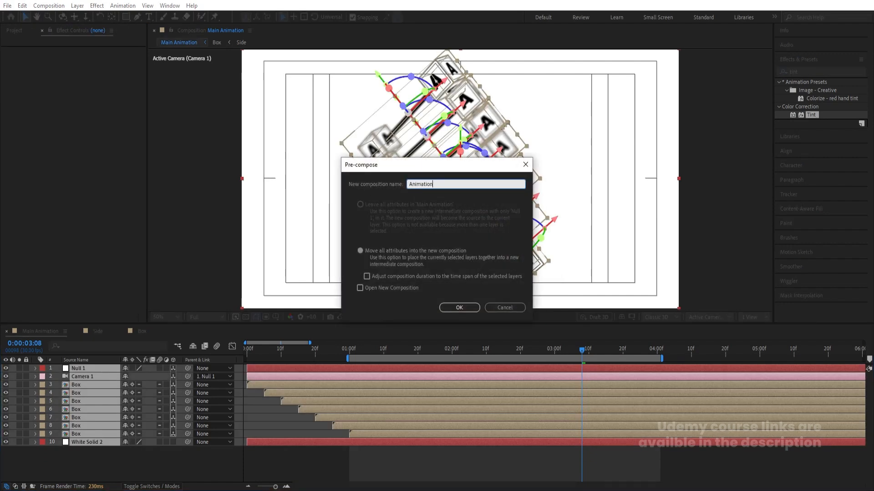
key(Return)
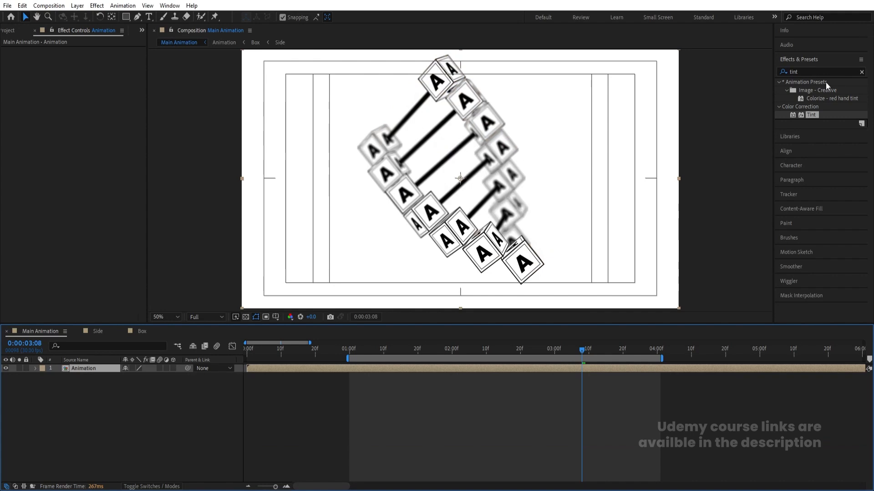
Apply Tint to the Animation layer with its colors swapped to map black to white and white to black, and preview it
double_click(813, 117)
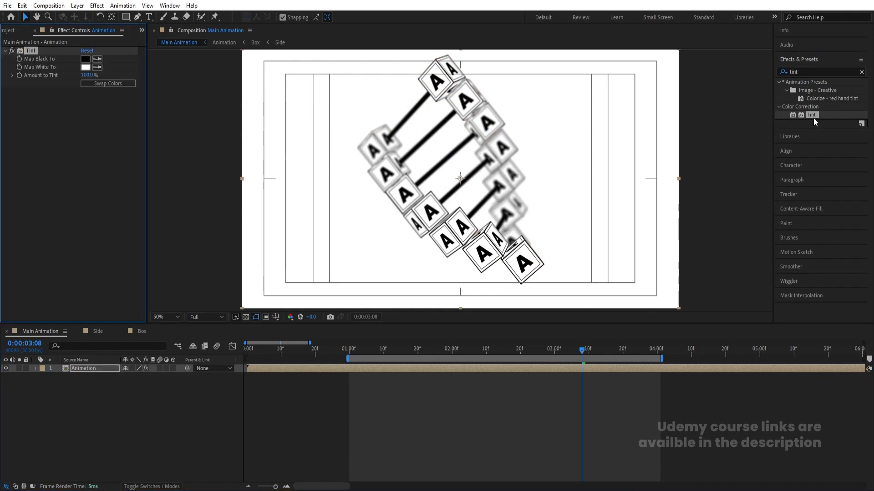
click(115, 84)
click(116, 85)
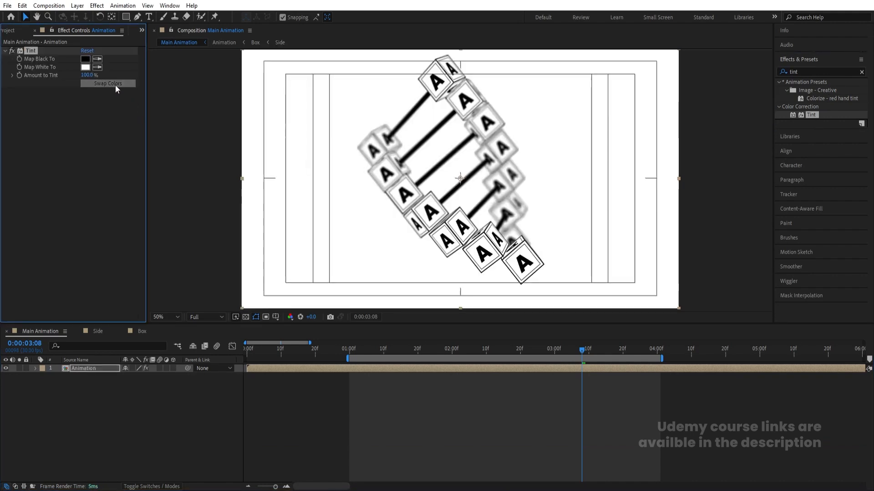
click(115, 85)
key(space)
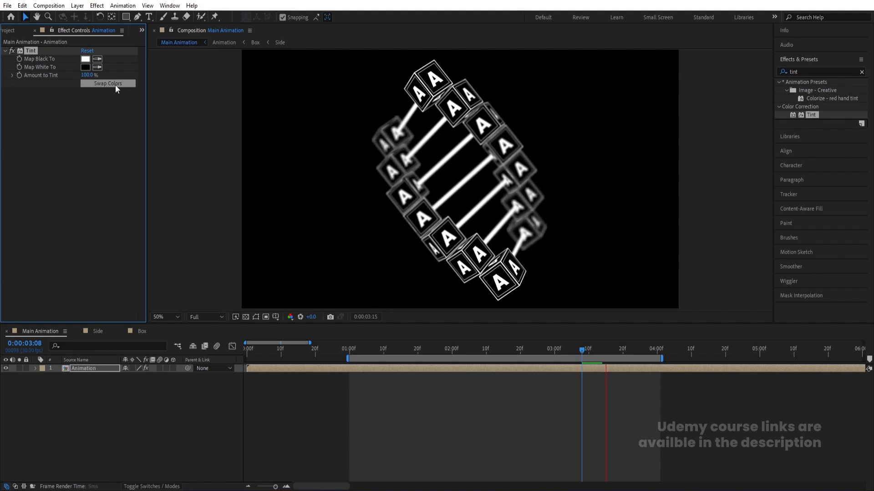
key(space)
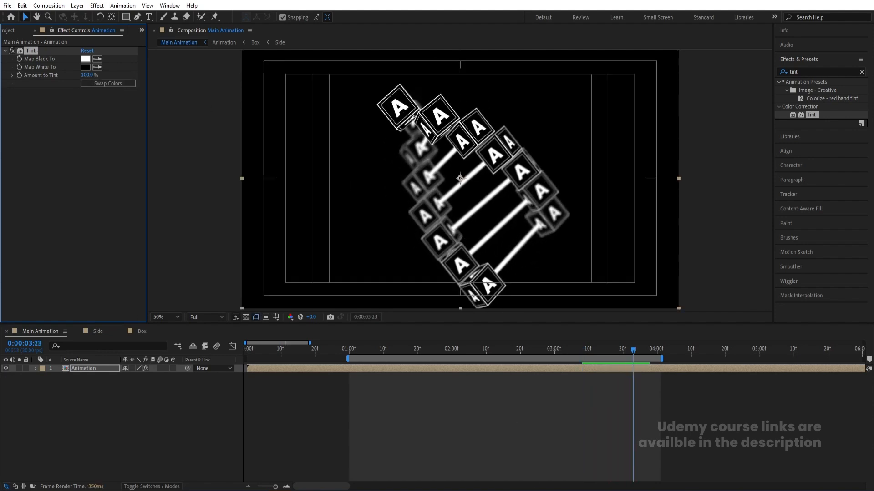